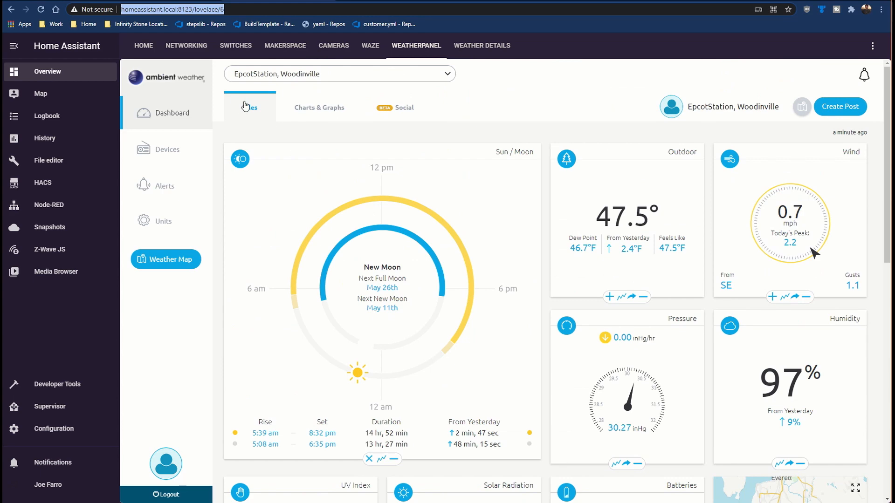
# Step: Review the weather station's charts and graphs in the weather panel, and open the Weather Details view
pyautogui.click(320, 108)
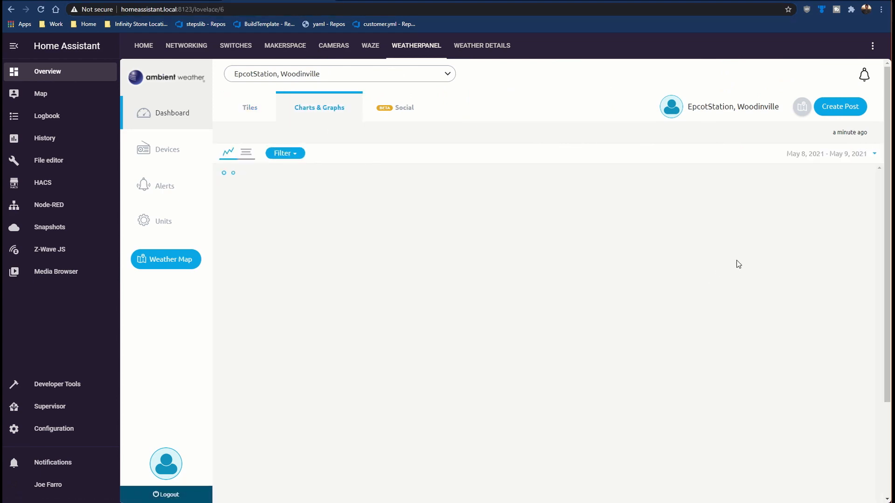
pyautogui.scroll(-5, 738, 264)
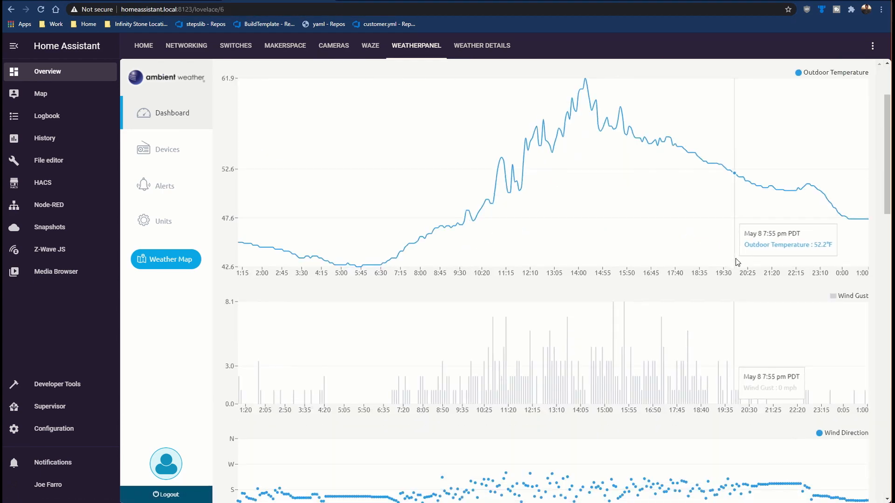
pyautogui.scroll(-10, 735, 258)
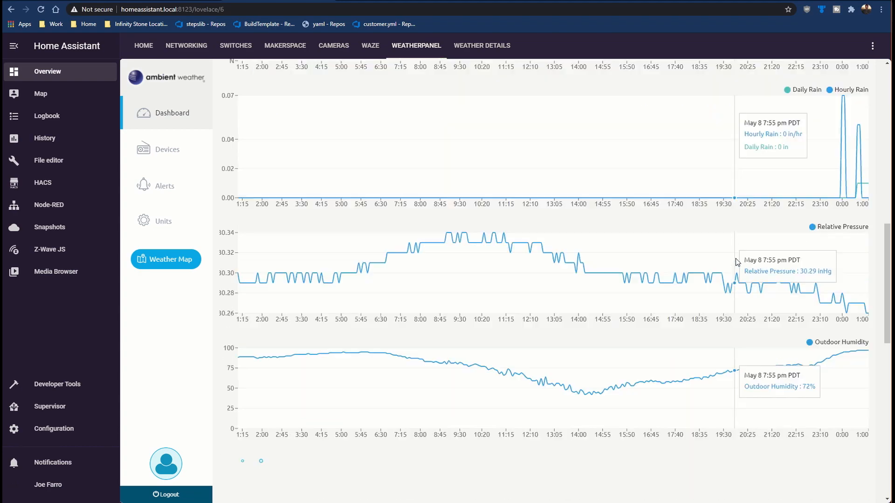
pyautogui.scroll(11, 735, 258)
pyautogui.scroll(4, 717, 254)
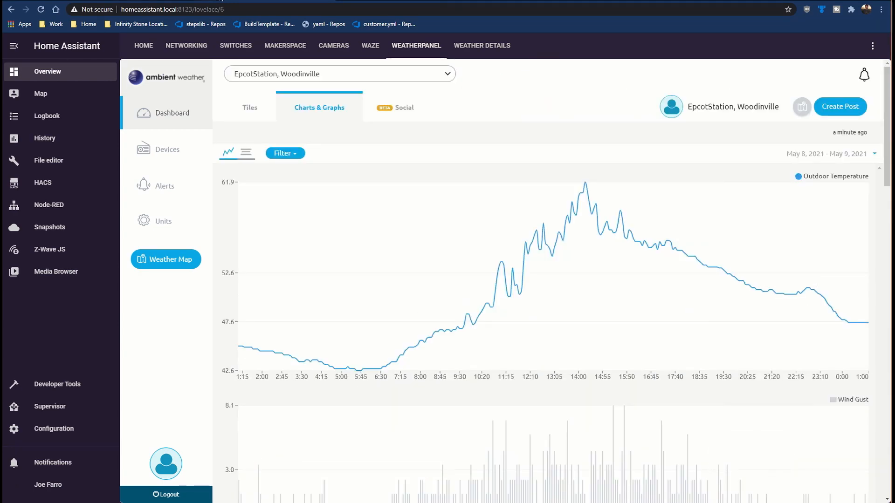
pyautogui.click(485, 47)
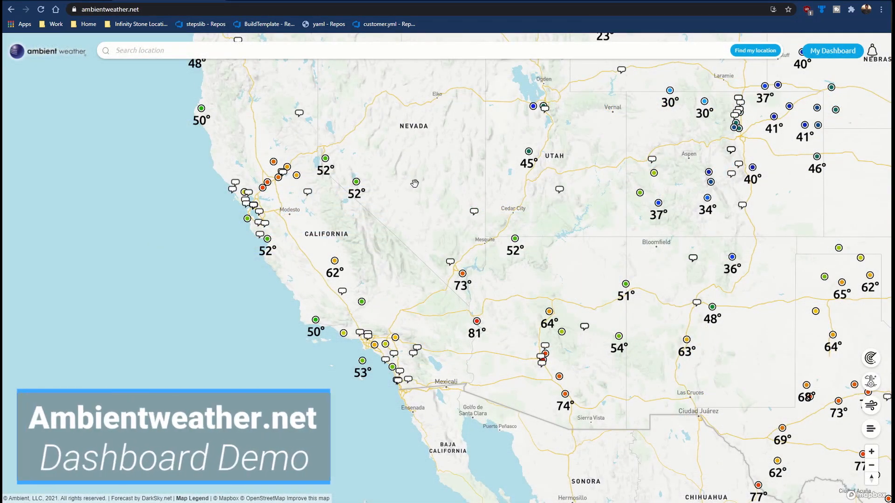
# Step: Find the Las Vegas area on the Ambient Weather map and open the list of its weather stations
pyautogui.scroll(2, 459, 326)
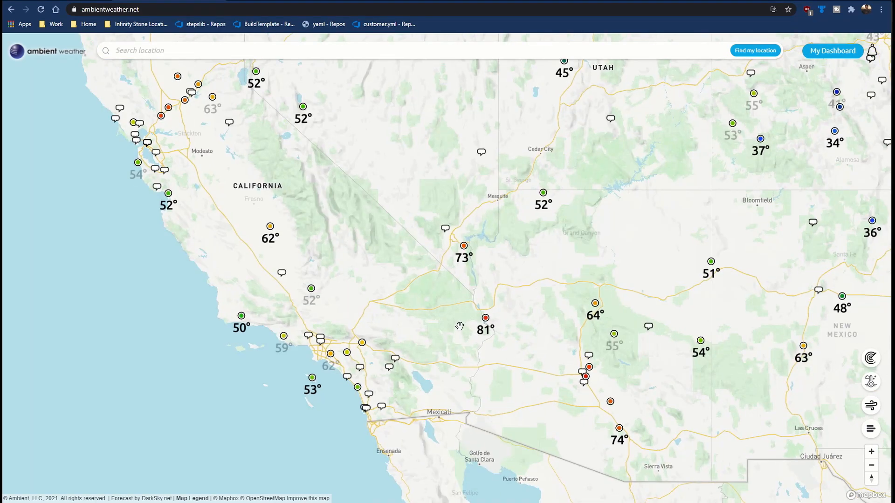
pyautogui.scroll(4, 460, 326)
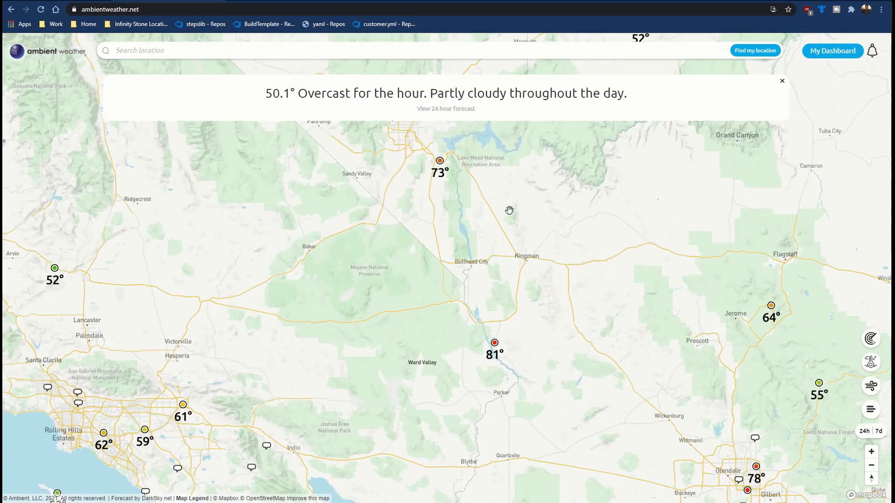
pyautogui.scroll(2, 509, 210)
pyautogui.moveTo(462, 183); pyautogui.dragTo(528, 300)
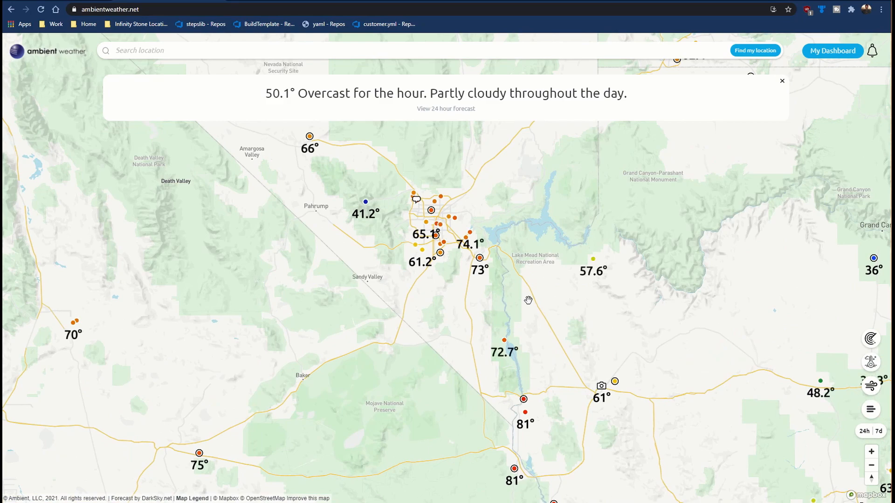
pyautogui.scroll(2, 528, 300)
pyautogui.moveTo(464, 173); pyautogui.dragTo(599, 241)
pyautogui.scroll(2, 577, 317)
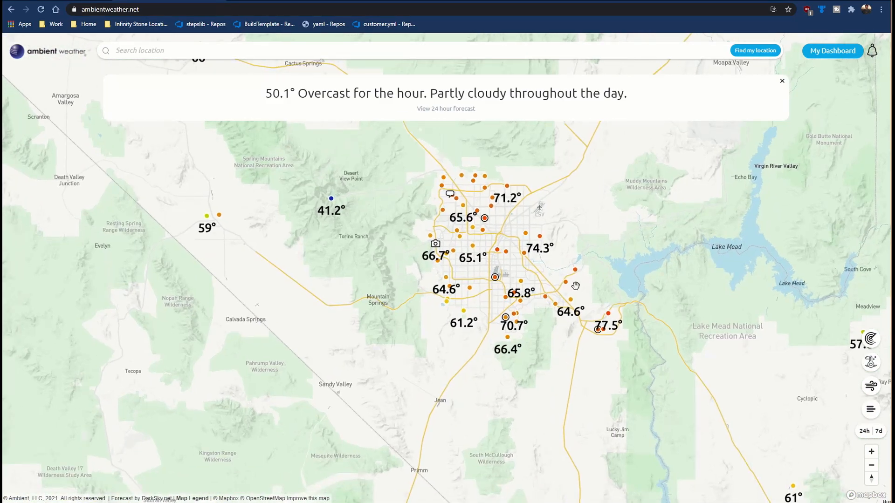
pyautogui.click(500, 253)
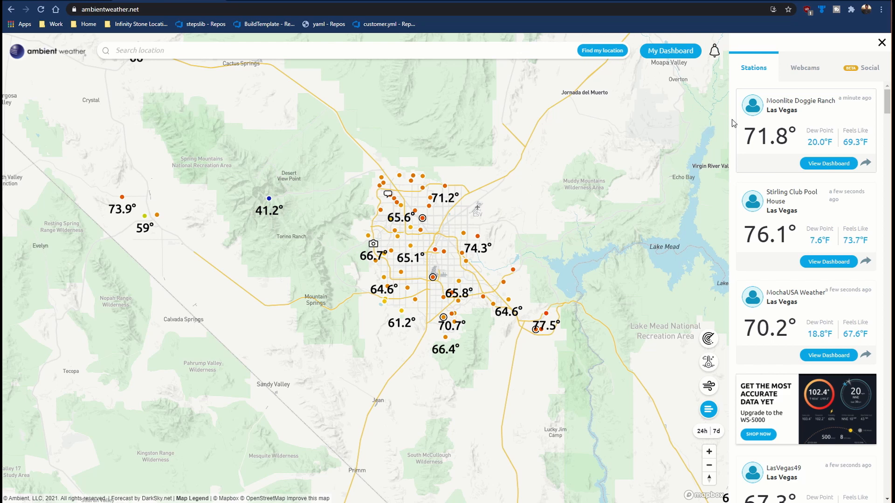
# Step: Show the webcams in the Las Vegas area and open the dashboard of the station that has one
pyautogui.click(791, 75)
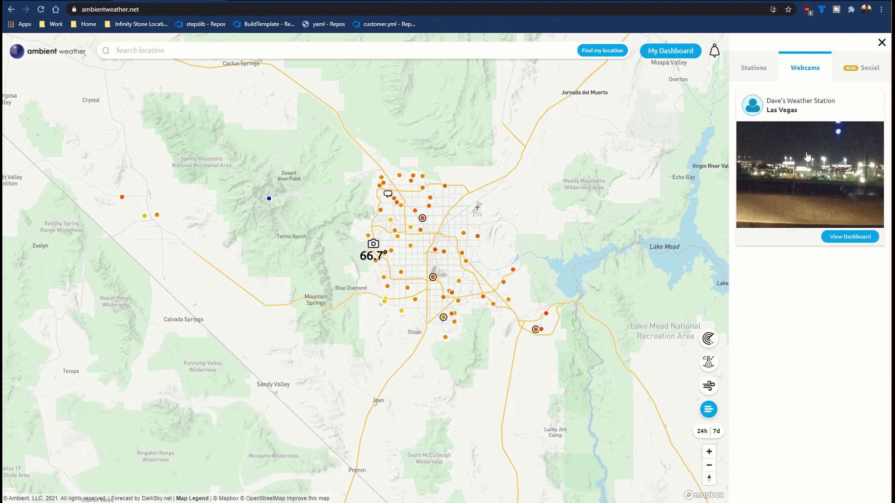
pyautogui.click(786, 171)
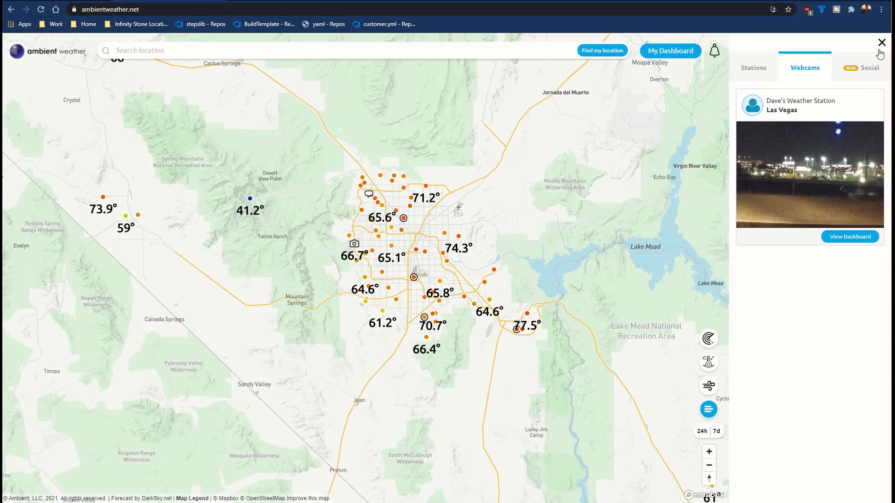
pyautogui.click(878, 46)
pyautogui.click(847, 238)
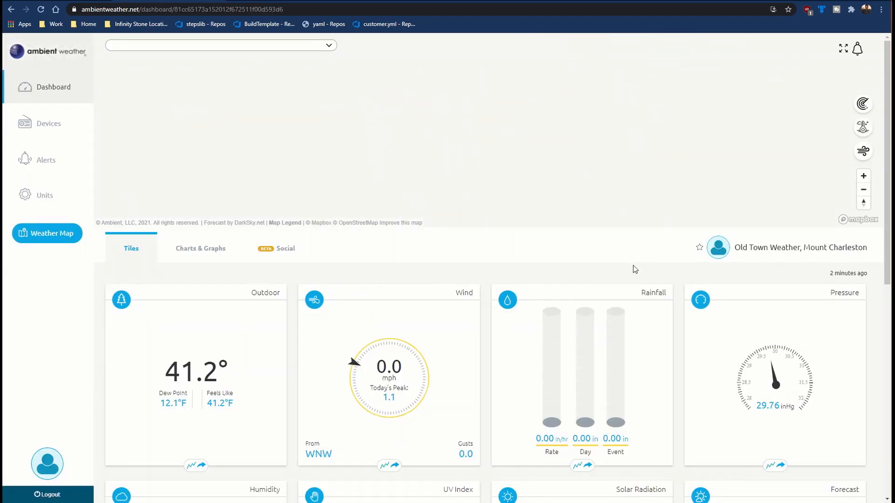
# Step: Look through the weather tiles of the Las Vegas webcam station and copy the web address of its dashboard
pyautogui.scroll(-4, 631, 232)
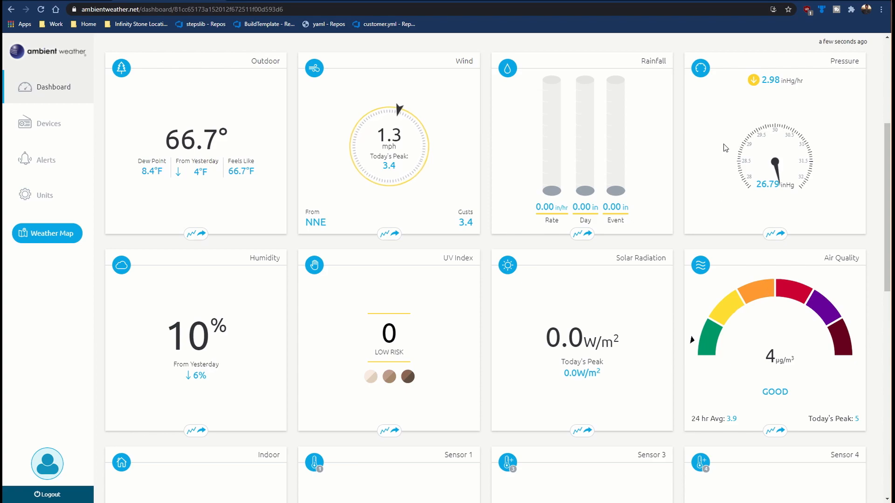
pyautogui.scroll(-1, 452, 166)
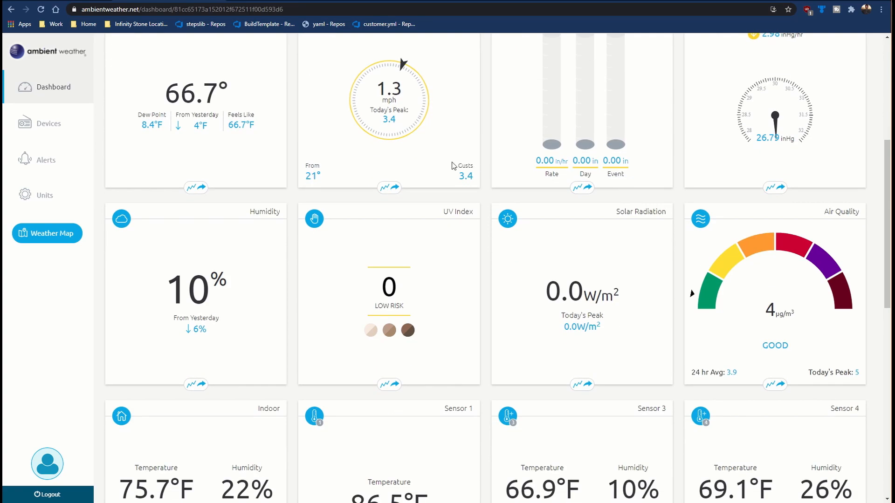
pyautogui.scroll(-5, 308, 161)
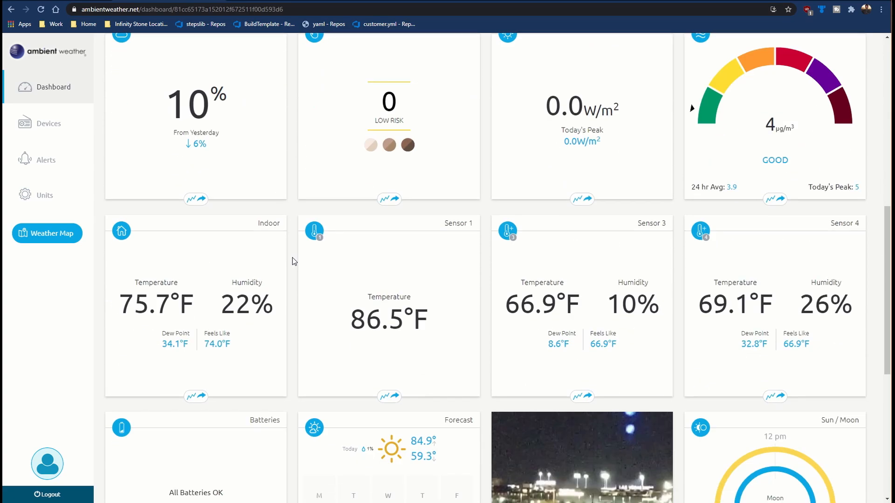
pyautogui.scroll(-6, 290, 257)
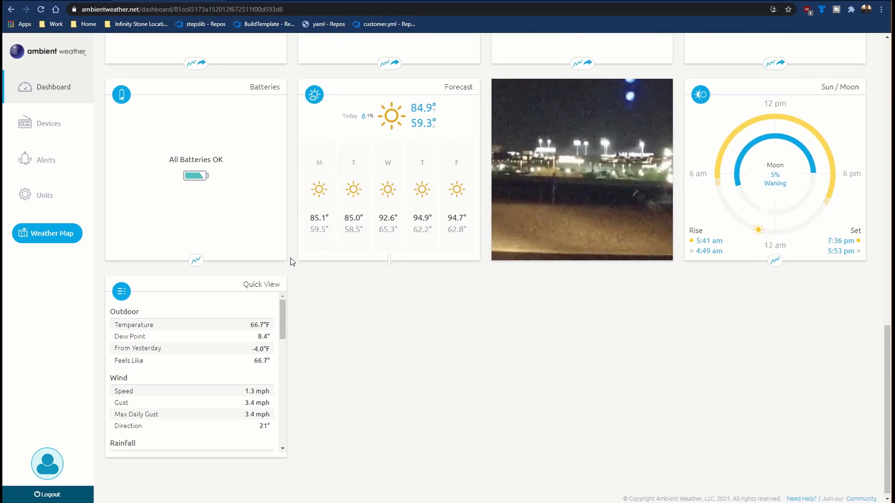
pyautogui.scroll(1, 291, 259)
pyautogui.scroll(15, 292, 258)
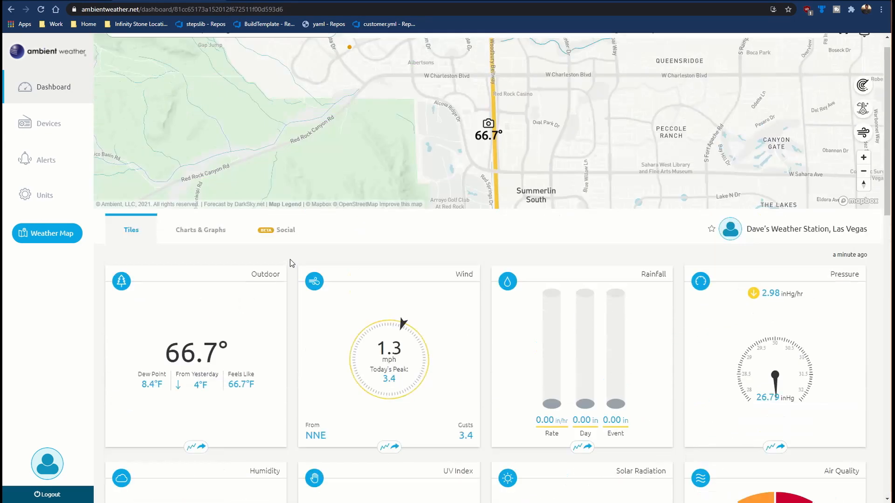
pyautogui.click(276, 9)
pyautogui.hotkey('ctrl', 'c')
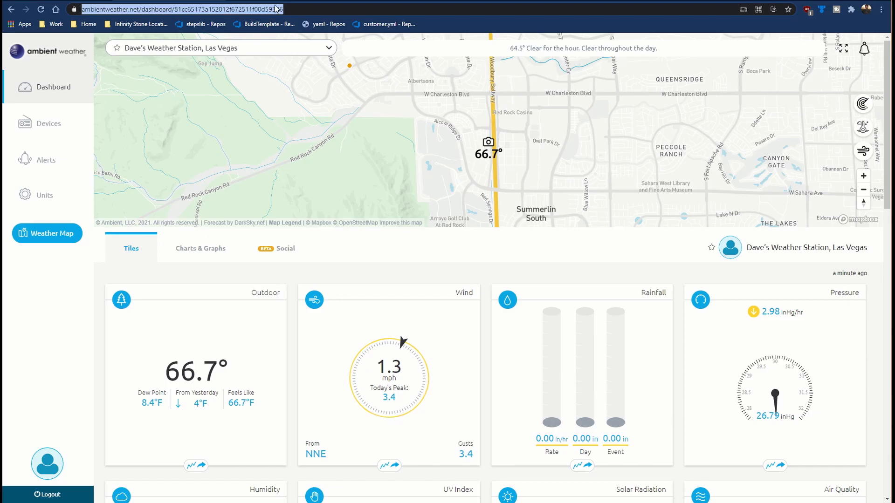
pyautogui.rightClick(276, 10)
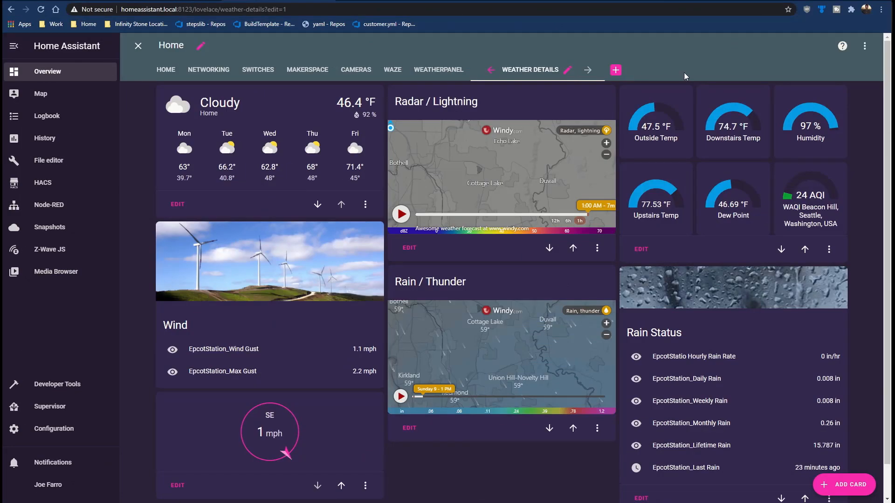
# Step: Add a new view titled "Weather Daves" with panel mode enabled to the Home Assistant dashboard
pyautogui.click(616, 71)
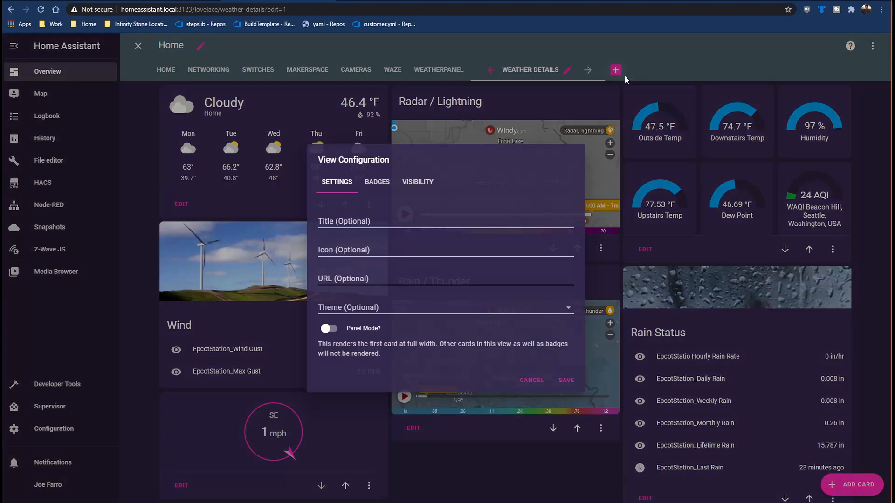
pyautogui.click(408, 219)
pyautogui.write('Weather Daves')
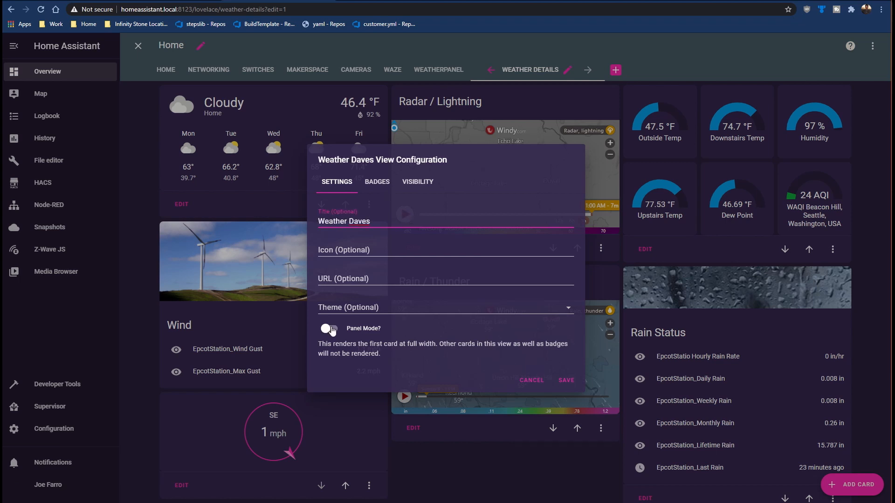
pyautogui.click(330, 329)
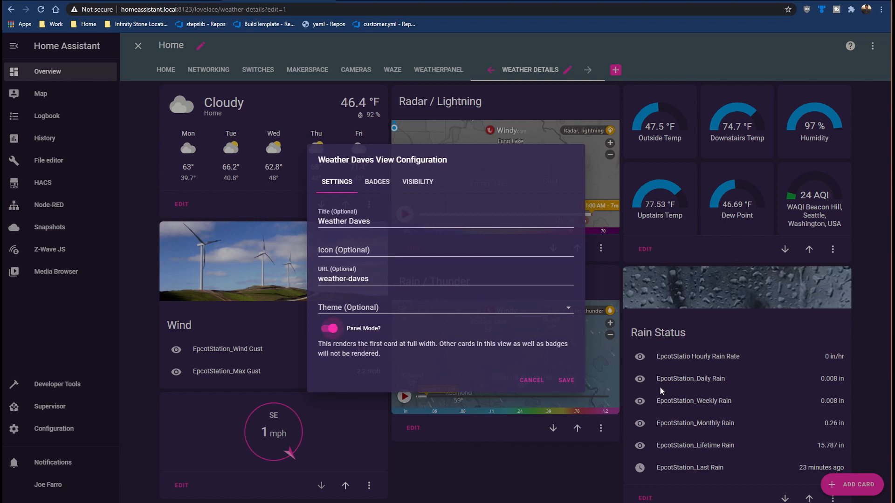
pyautogui.click(566, 380)
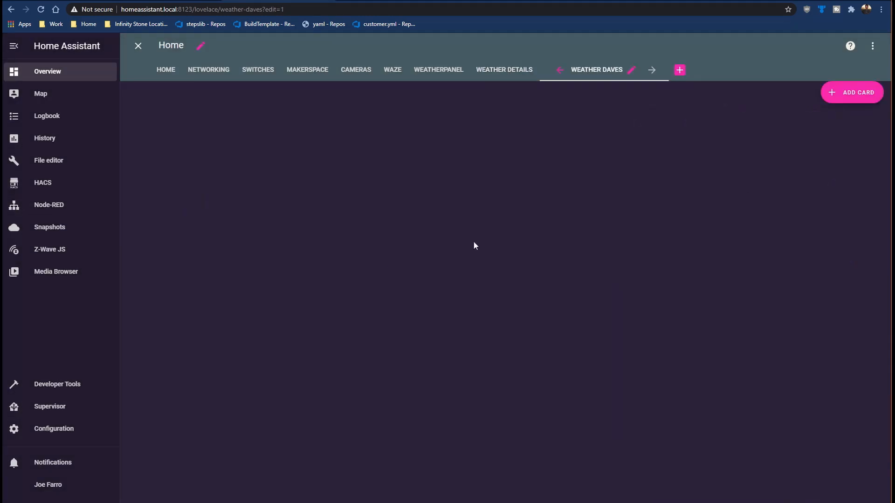
# Step: Add a Webpage card to the Weather Daves view, using the copied Ambient Weather dashboard address as its URL
pyautogui.click(838, 93)
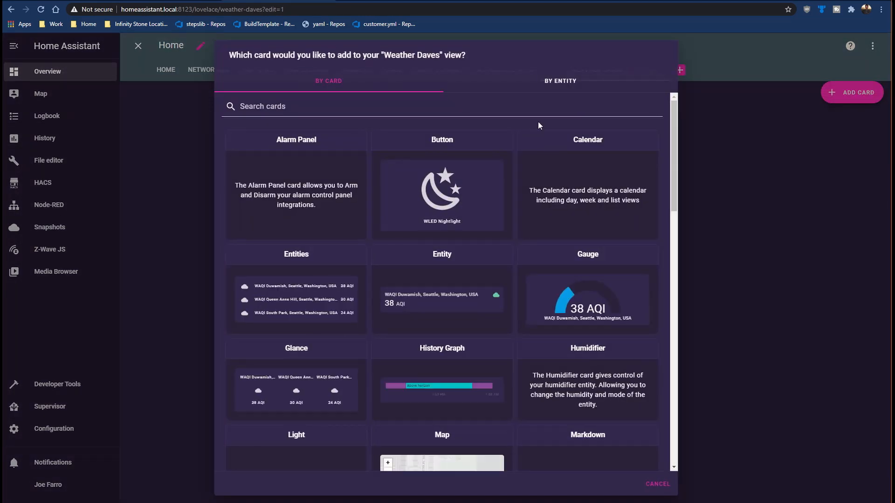
pyautogui.click(533, 108)
pyautogui.write('web')
pyautogui.click(390, 148)
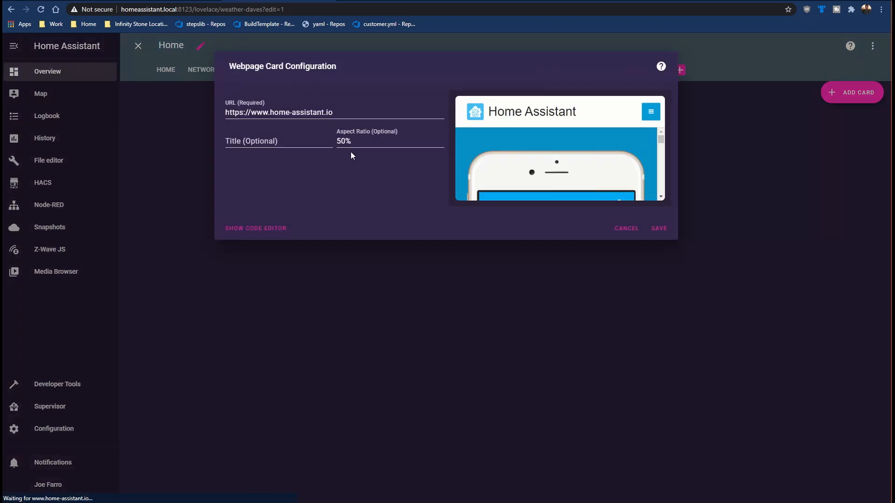
pyautogui.tripleClick(344, 114)
pyautogui.hotkey('ctrl', 'v')
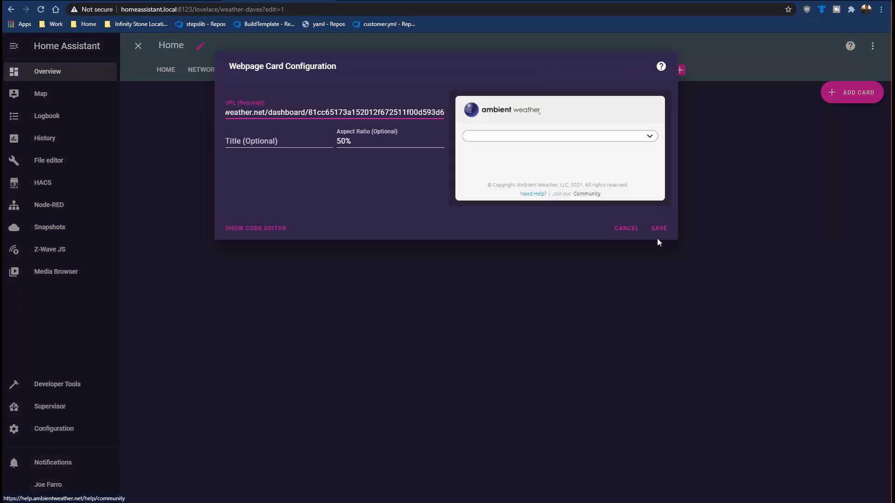
pyautogui.click(659, 228)
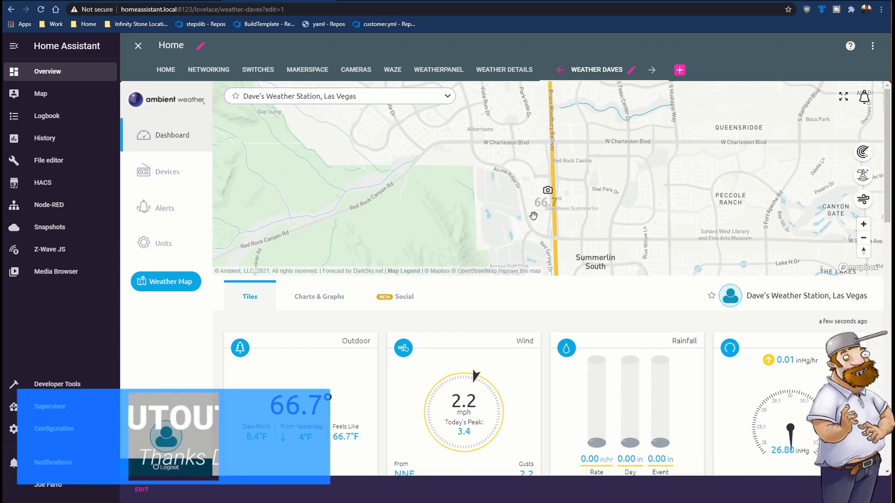
# Step: Examine the embedded station dashboard in the Weather Daves view, including its weather tiles and map
pyautogui.scroll(-3, 456, 240)
pyautogui.scroll(-9, 463, 257)
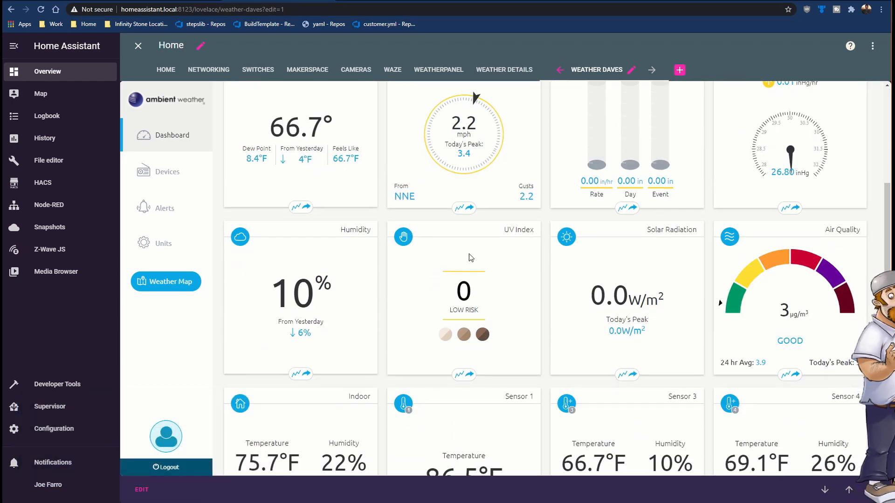
pyautogui.scroll(-2, 474, 264)
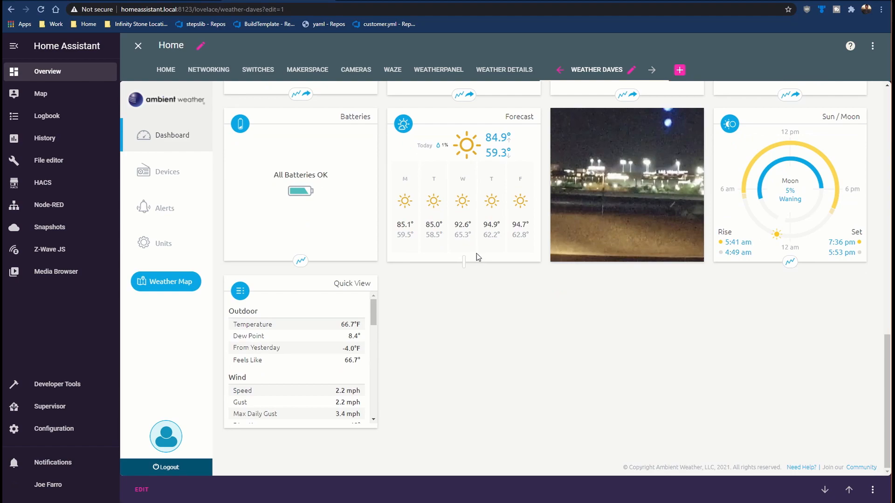
pyautogui.scroll(7, 480, 296)
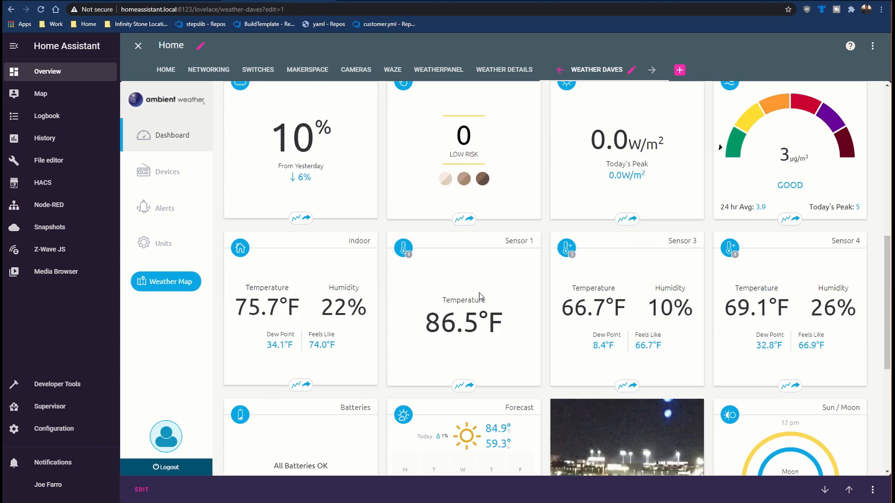
pyautogui.scroll(4, 478, 292)
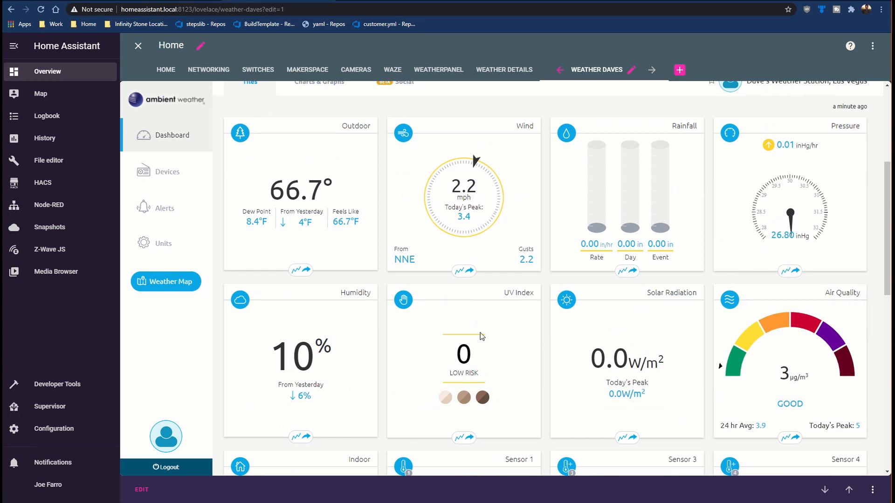
pyautogui.scroll(5, 477, 309)
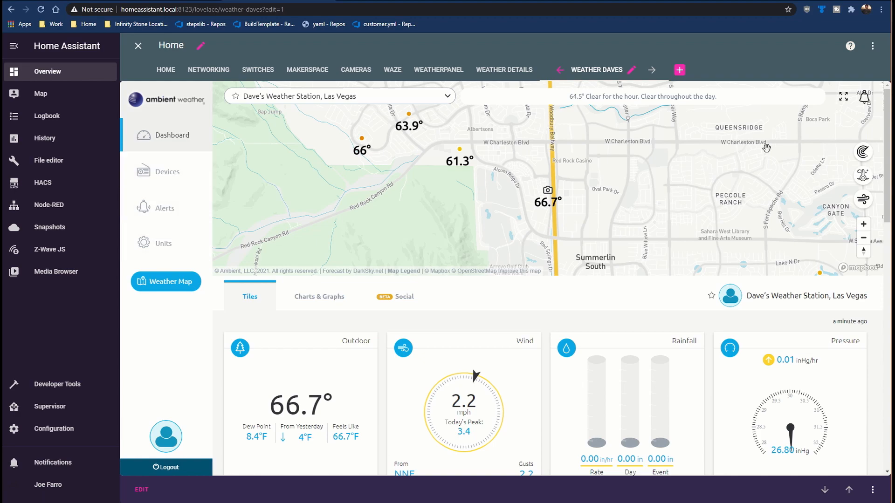
pyautogui.moveTo(764, 147); pyautogui.dragTo(352, 199)
pyautogui.moveTo(455, 181); pyautogui.dragTo(359, 180)
pyautogui.scroll(-3, 617, 182)
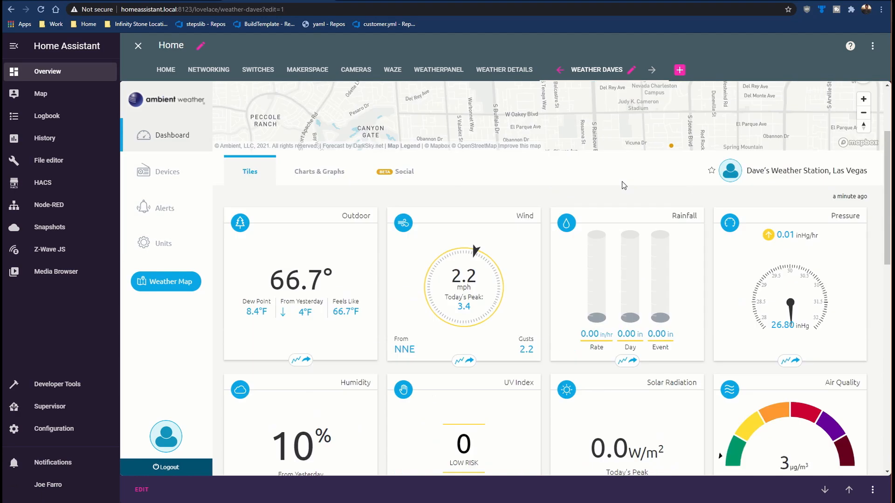
pyautogui.scroll(3, 618, 185)
pyautogui.scroll(-3, 569, 302)
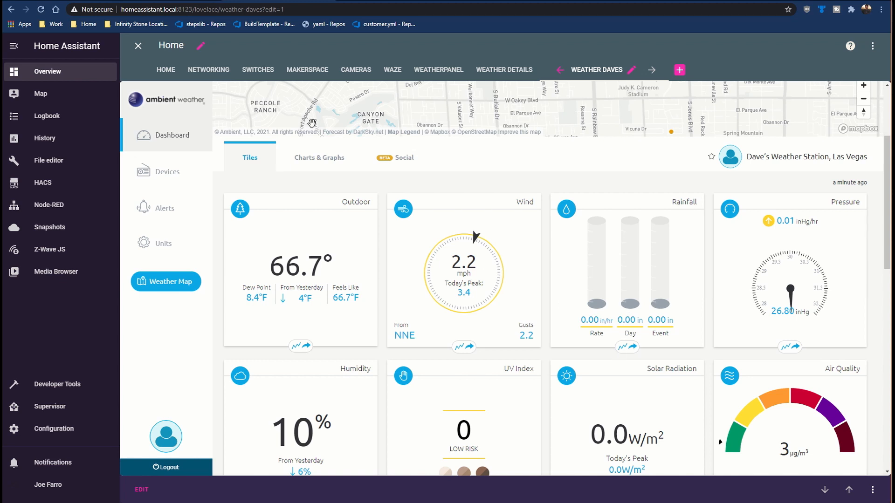
# Step: Display the embedded station's Charts & Graphs with the Feels Like series added, and look over the graph and map
pyautogui.click(338, 157)
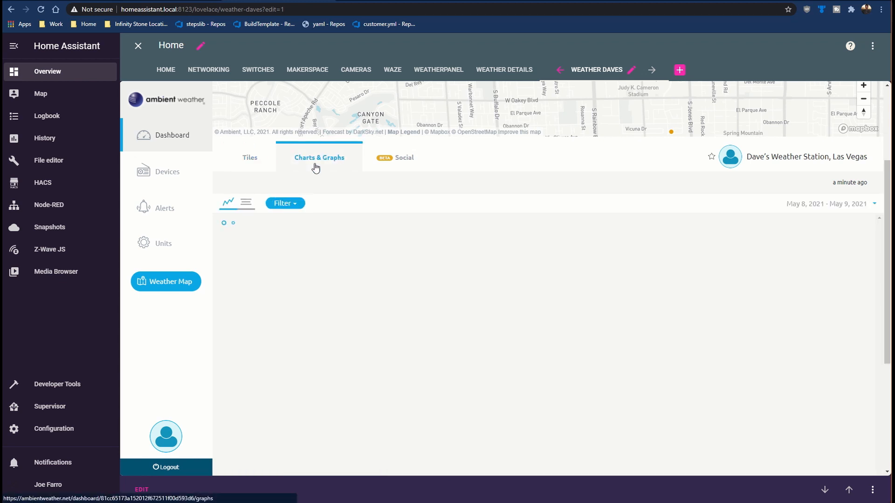
pyautogui.click(285, 204)
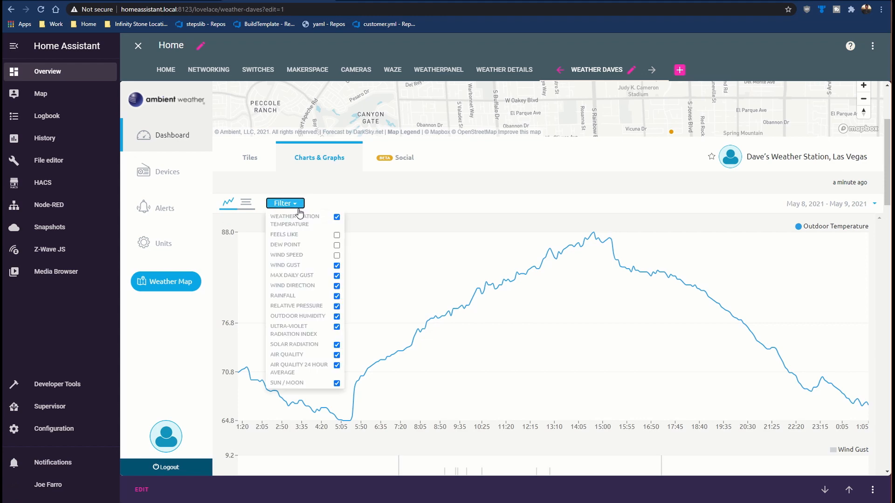
pyautogui.click(337, 236)
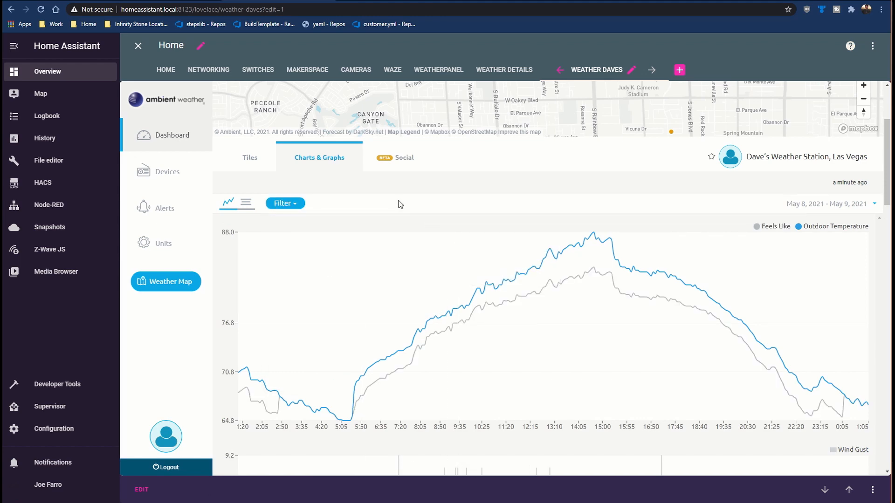
pyautogui.scroll(3, 463, 231)
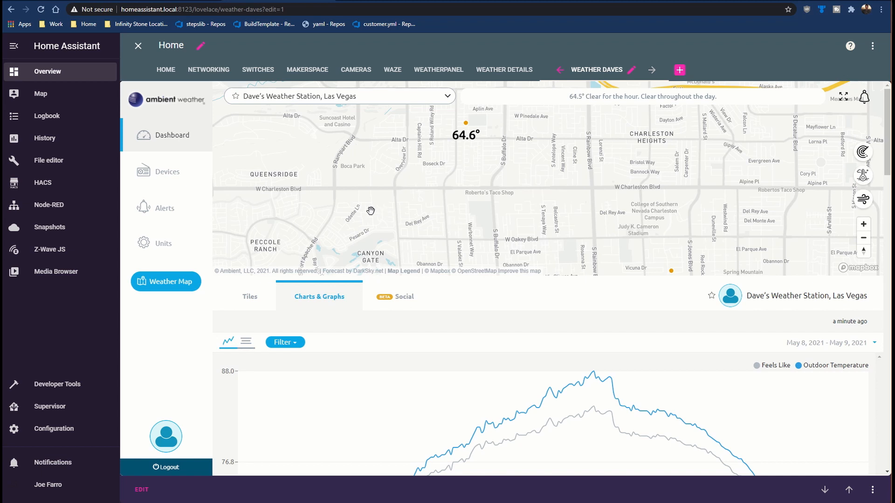
# Step: From the Home Assistant configuration, look up the Ambient Weather Station integration, view its API and application key form, and close it unsubmitted
pyautogui.click(77, 3)
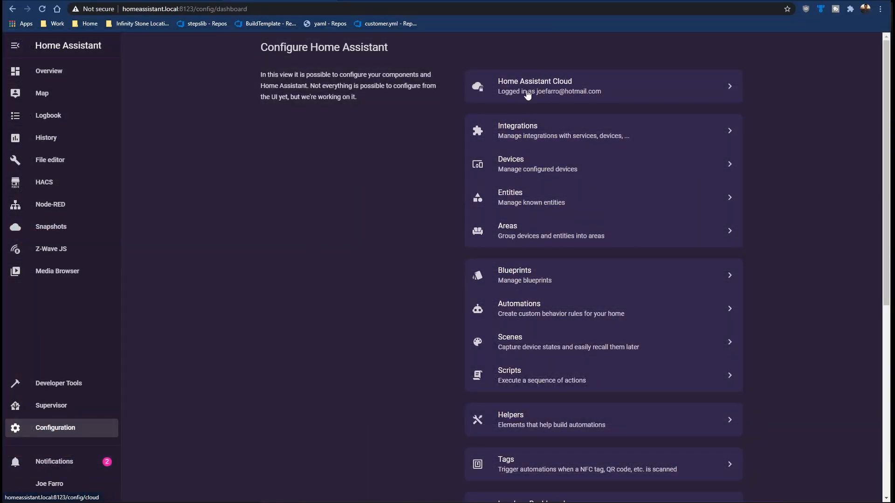
pyautogui.click(522, 131)
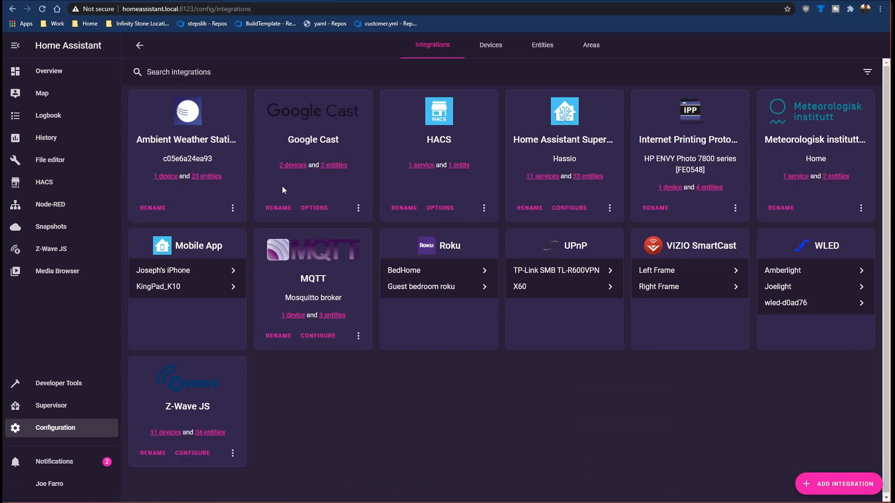
pyautogui.click(833, 485)
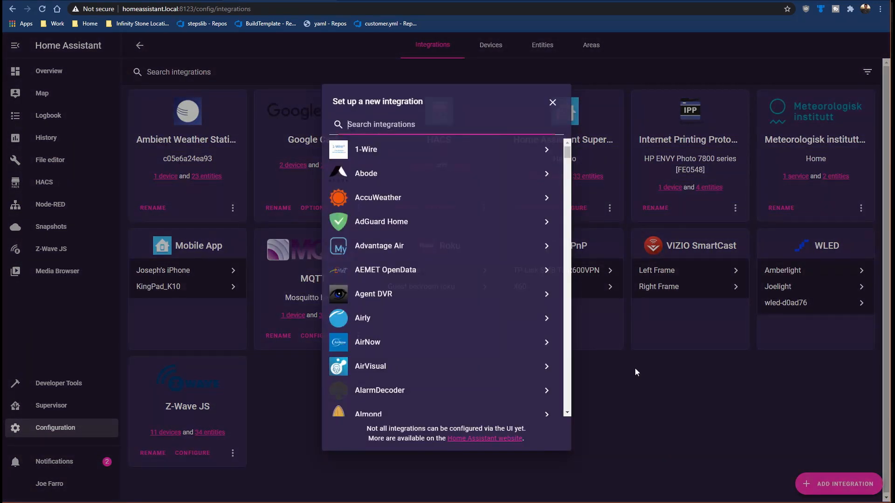
pyautogui.write('ab')
pyautogui.press('BackSpace')
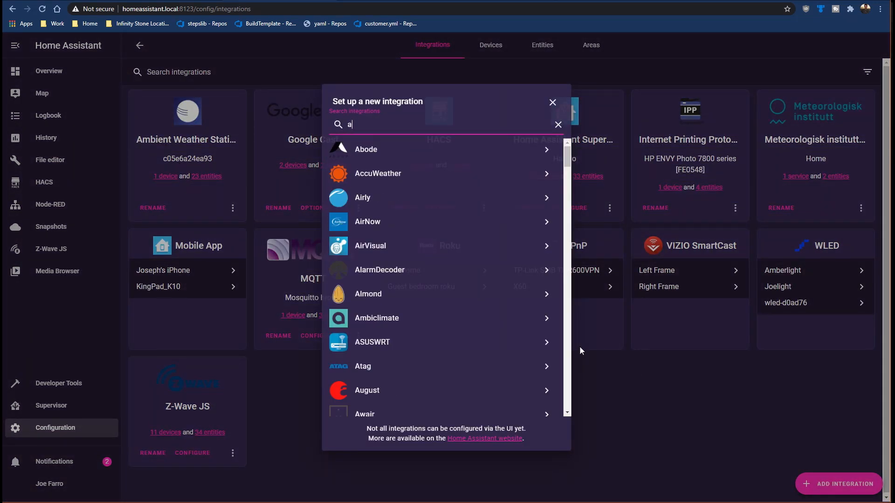
pyautogui.write('mbie')
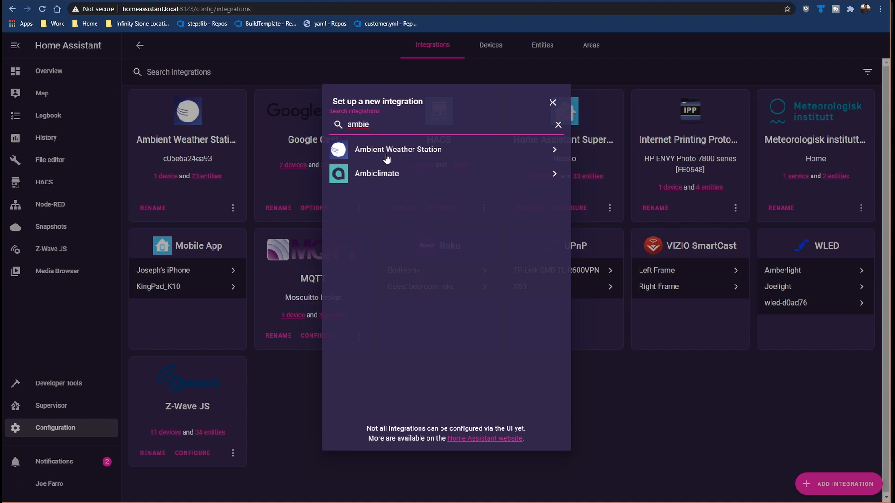
pyautogui.click(386, 154)
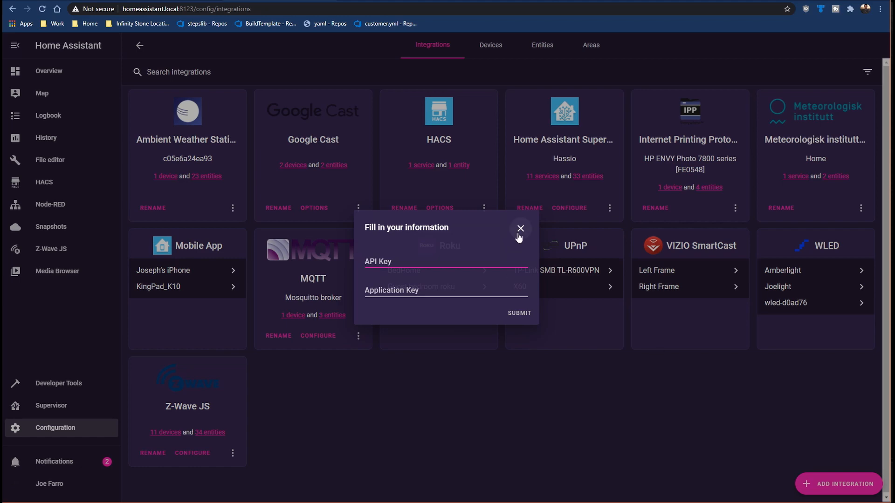
pyautogui.click(370, 282)
pyautogui.click(521, 229)
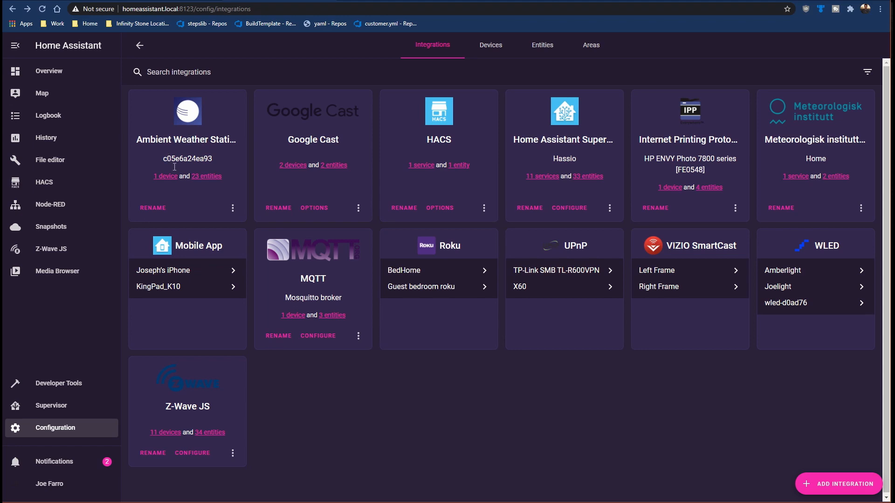
# Step: List the entities of the existing Ambient Weather Station integration and look through them
pyautogui.click(207, 176)
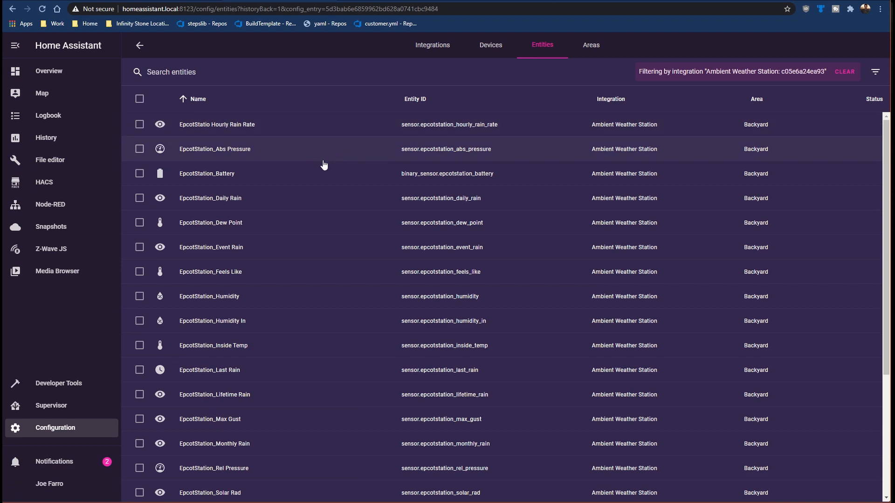
pyautogui.scroll(-1, 339, 204)
pyautogui.scroll(1, 336, 205)
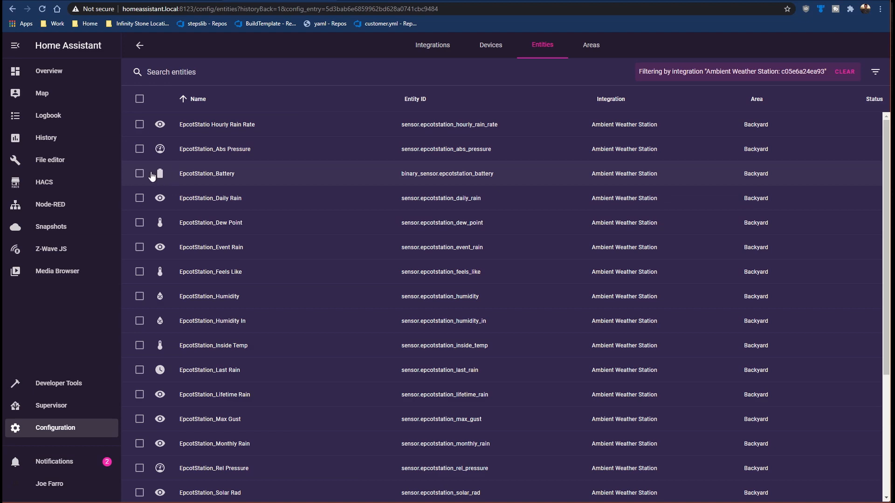
# Step: Examine the state and history of the EpcotStation_Battery and EpcotStation_Feels Like entities
pyautogui.click(175, 176)
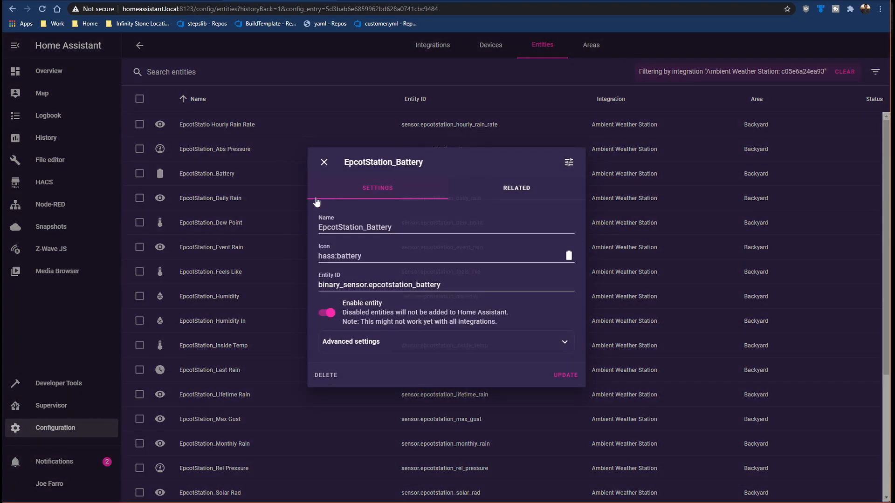
pyautogui.click(569, 163)
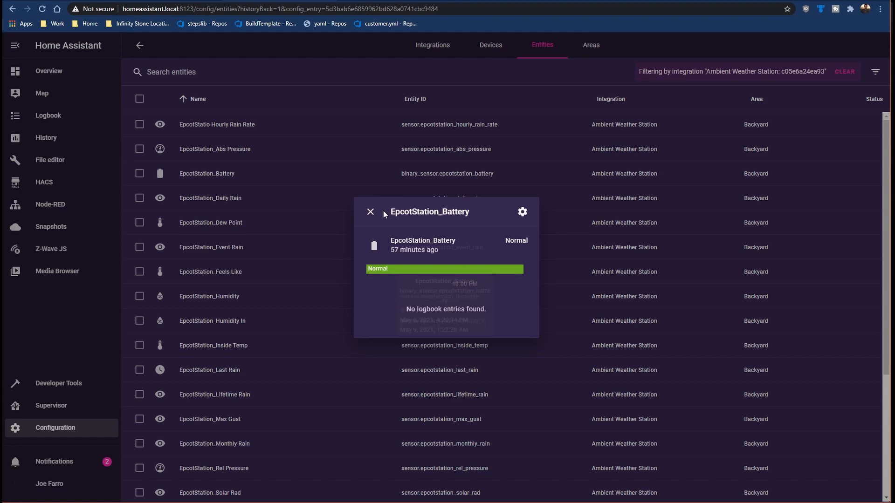
pyautogui.click(370, 212)
pyautogui.click(366, 273)
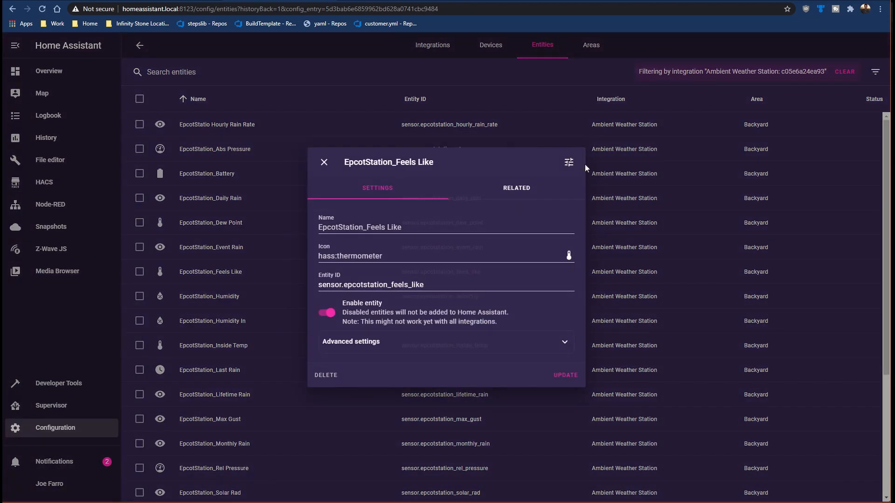
pyautogui.click(566, 163)
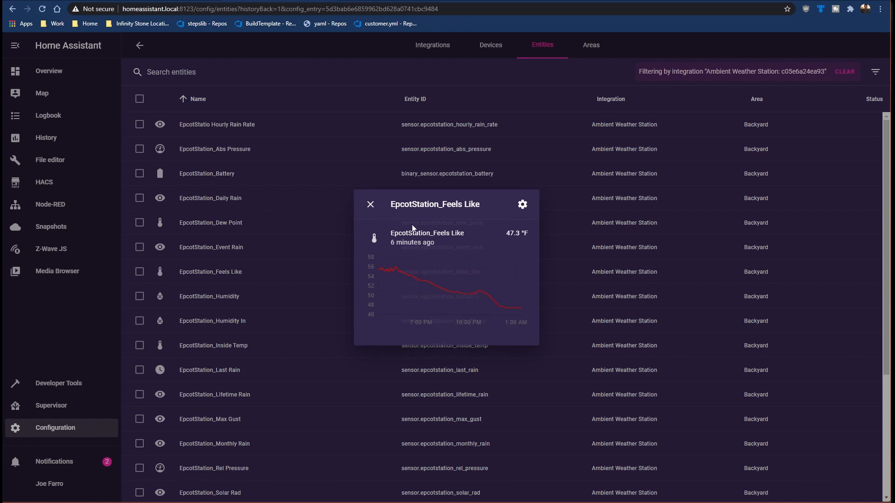
pyautogui.click(370, 206)
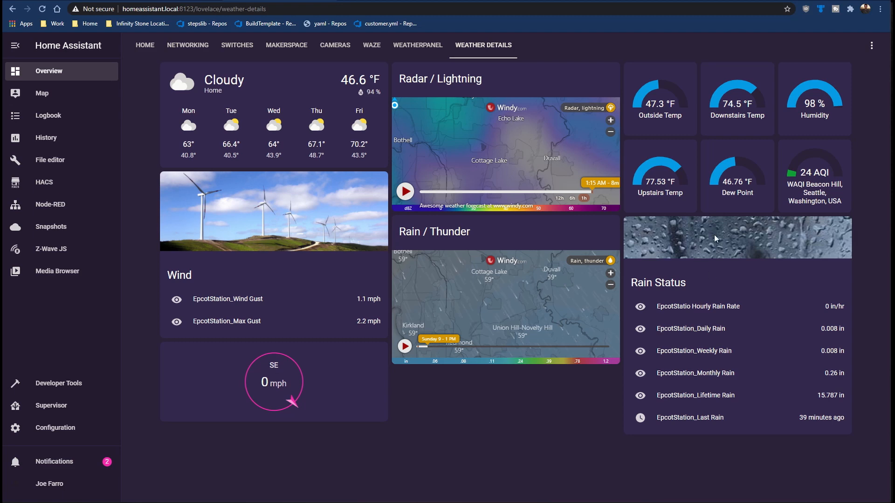
# Step: Add a new view titled "Weather2" to the Home dashboard, leaving panel mode off
pyautogui.click(872, 45)
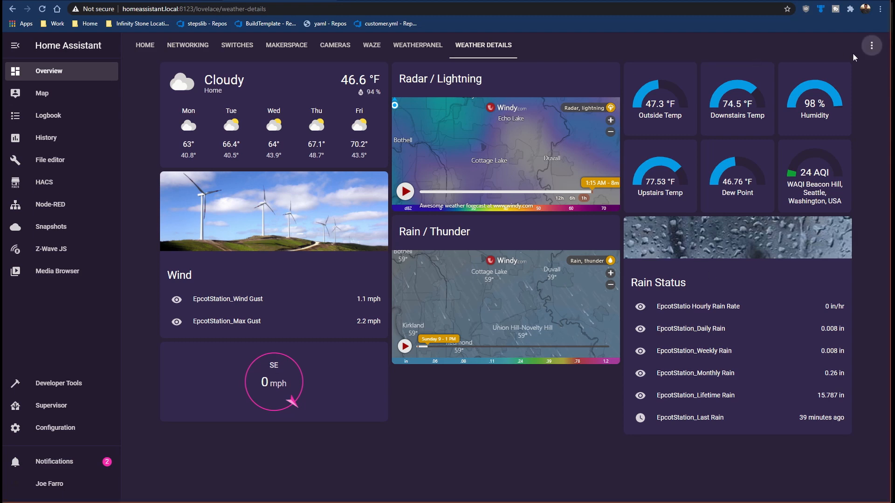
pyautogui.click(853, 68)
pyautogui.click(616, 69)
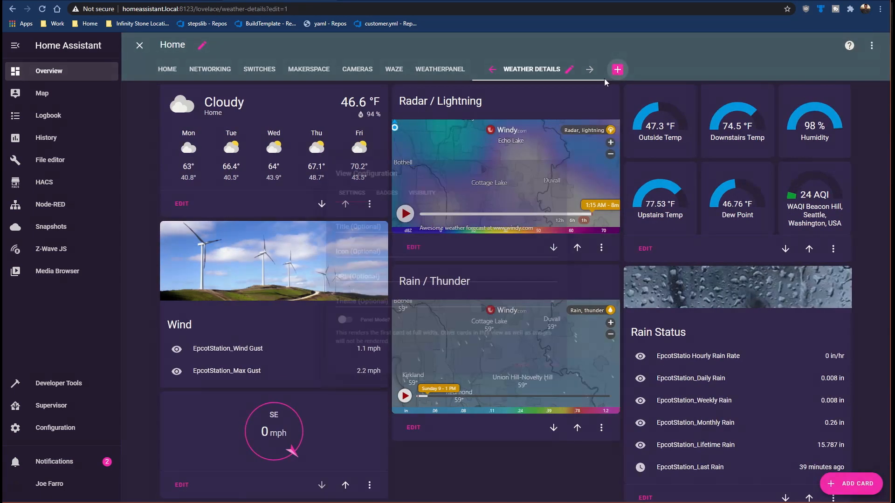
pyautogui.click(349, 222)
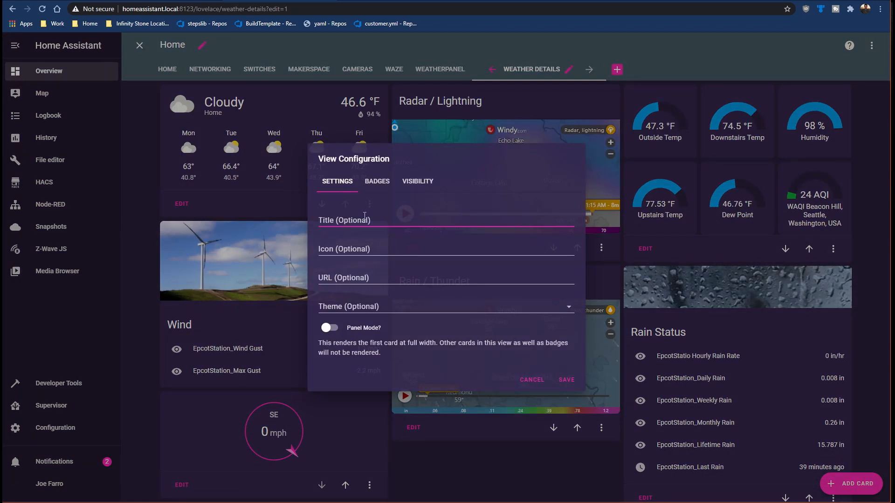
pyautogui.write('Weather2')
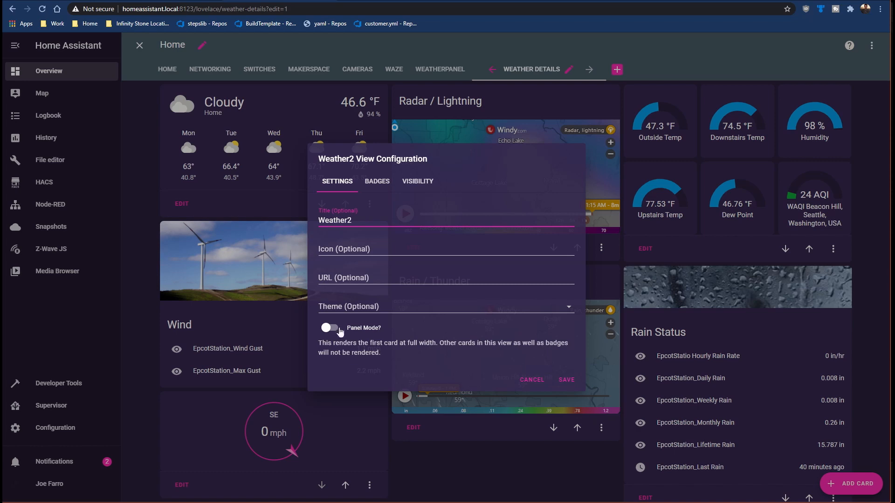
pyautogui.click(565, 379)
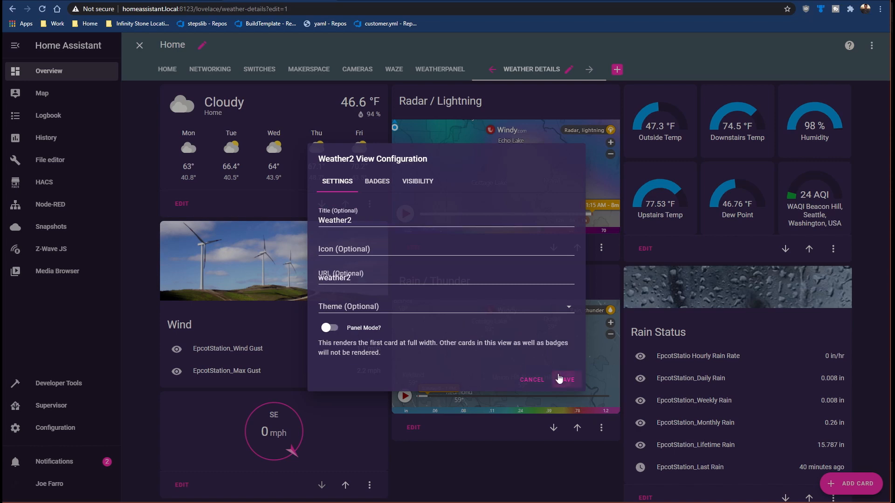
# Step: Start an Entities card in the Weather2 view, remove its suggested air quality entities and title it "Rain"
pyautogui.click(834, 97)
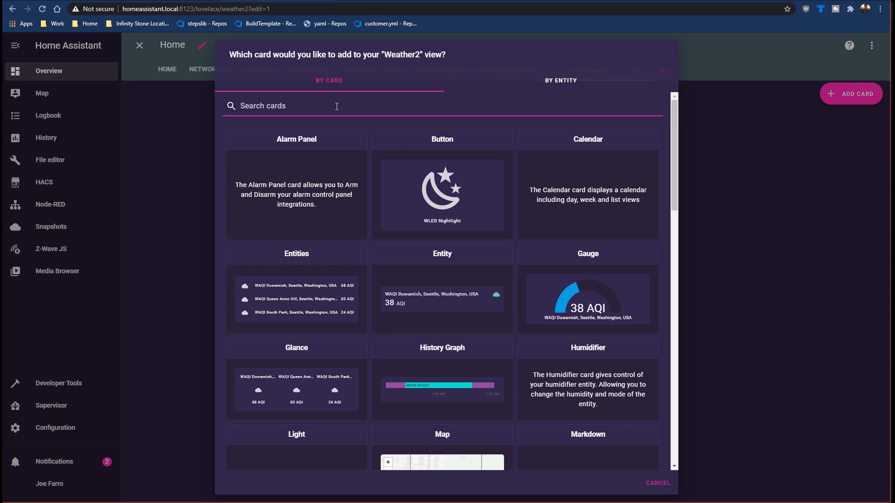
pyautogui.click(286, 294)
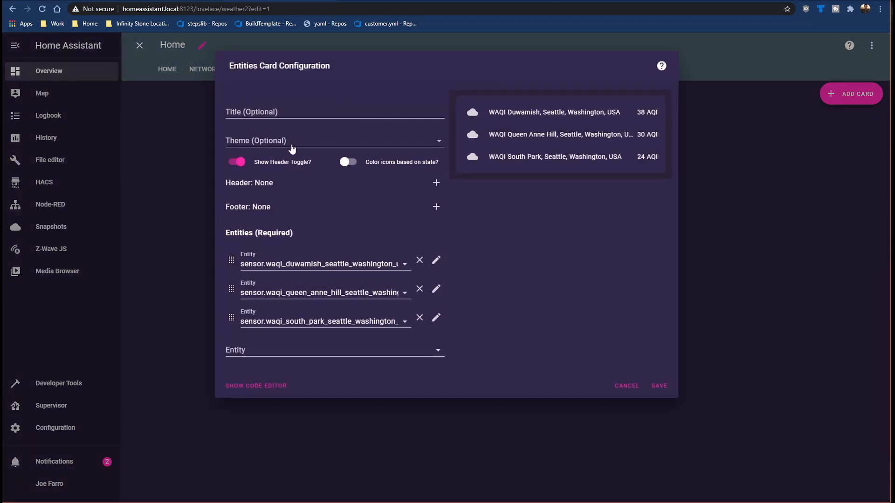
pyautogui.click(420, 260)
pyautogui.click(419, 260)
pyautogui.click(419, 260)
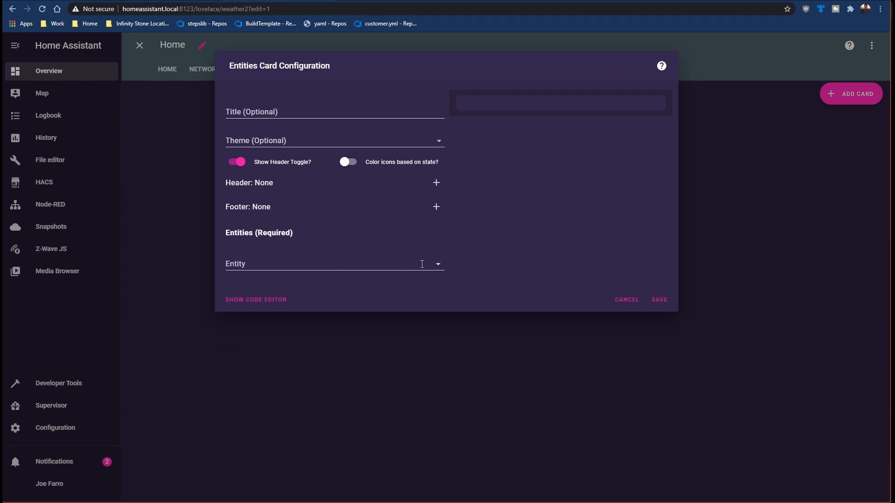
pyautogui.click(303, 104)
pyautogui.write('Rain')
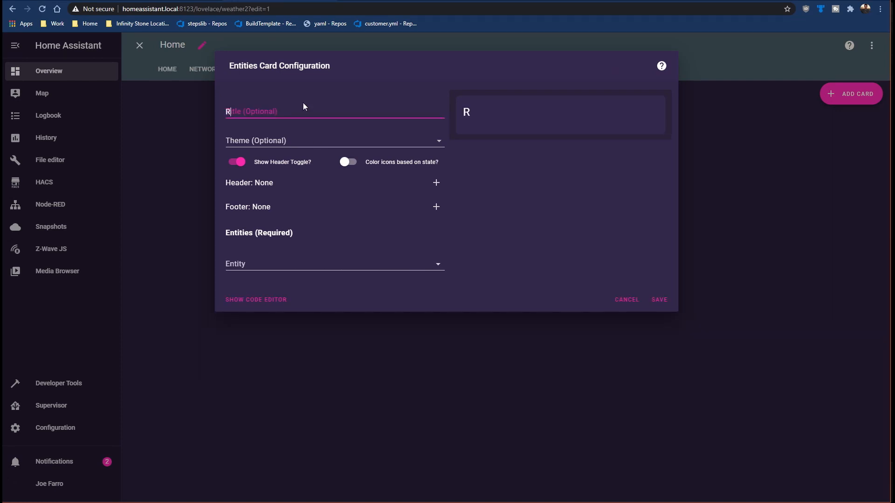
# Step: Fill the Entities card with the EpcotStation rain sensors in the order last, event, hourly rate, daily, weekly, monthly
pyautogui.click(324, 261)
pyautogui.write('rain')
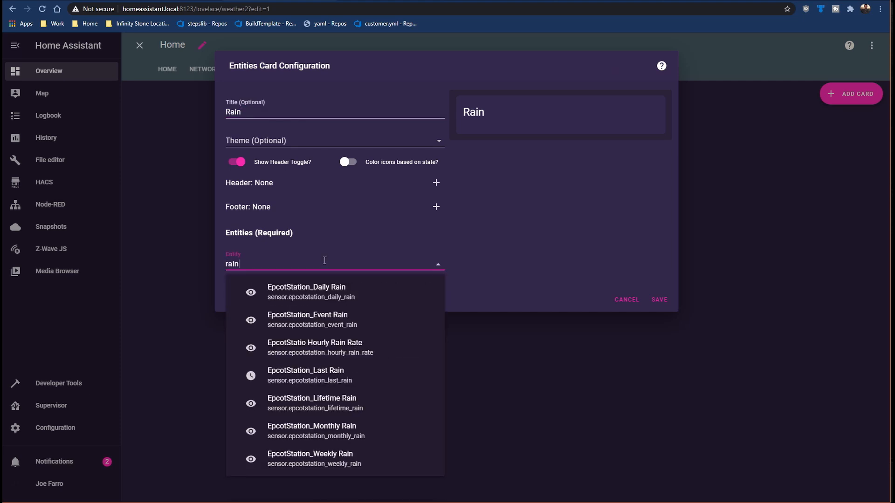
pyautogui.click(329, 298)
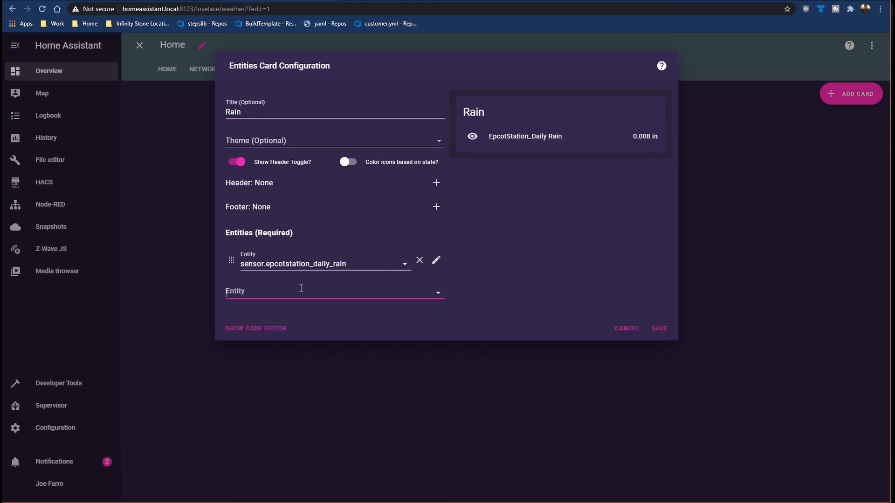
pyautogui.write('weekly_rain')
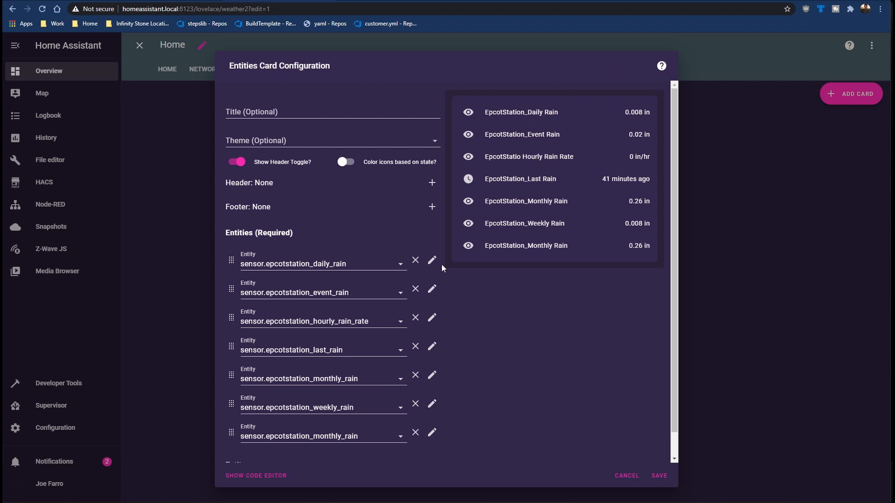
pyautogui.moveTo(232, 321); pyautogui.dragTo(230, 284)
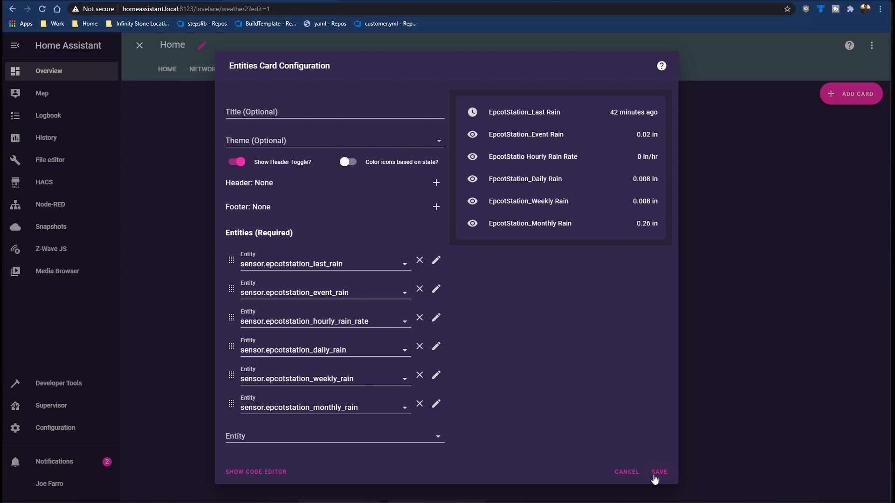
# Step: View the history and entity settings of EpcotStation_Last Rain from the card preview
pyautogui.click(539, 114)
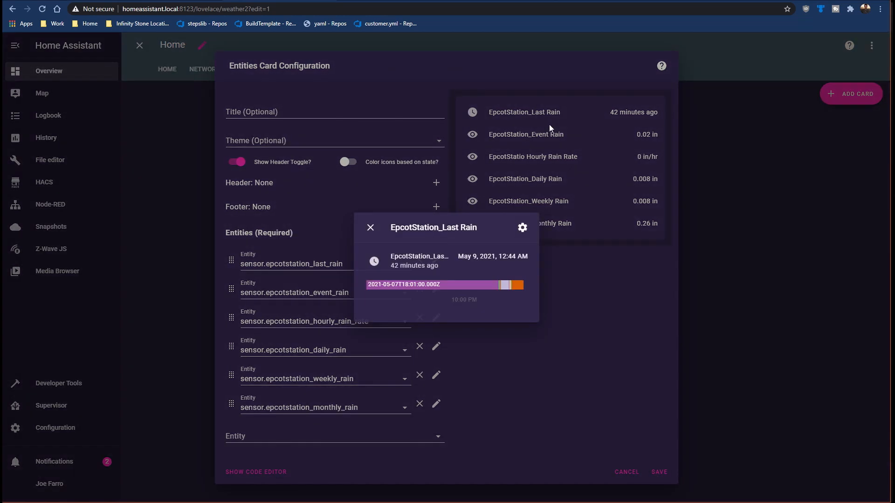
pyautogui.click(520, 227)
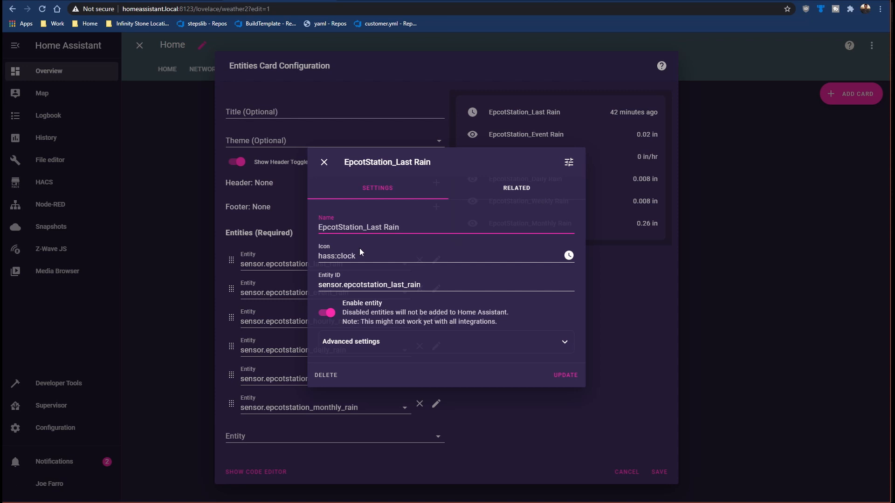
pyautogui.click(503, 105)
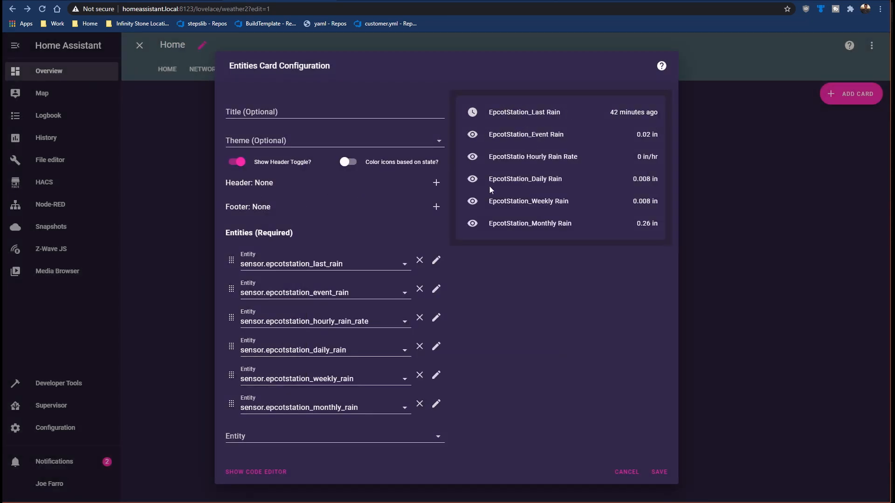
# Step: Add a picture header to the Entities card holding the rain sensors
pyautogui.click(436, 182)
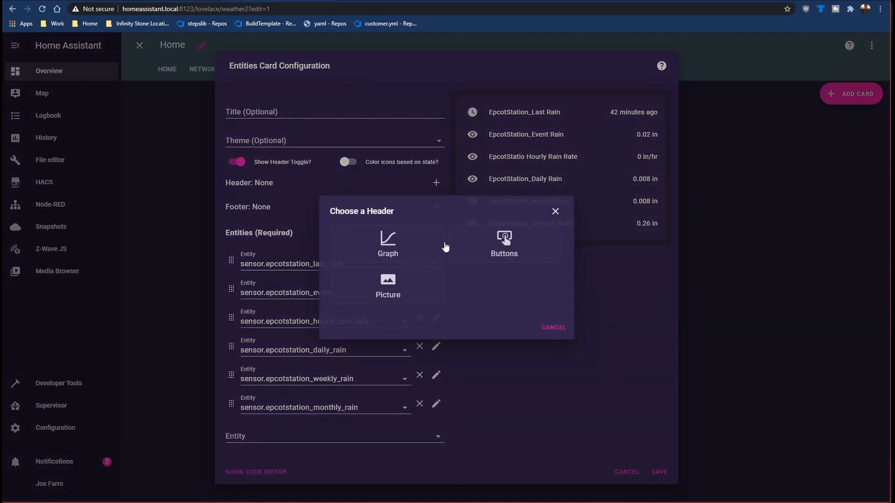
pyautogui.click(396, 293)
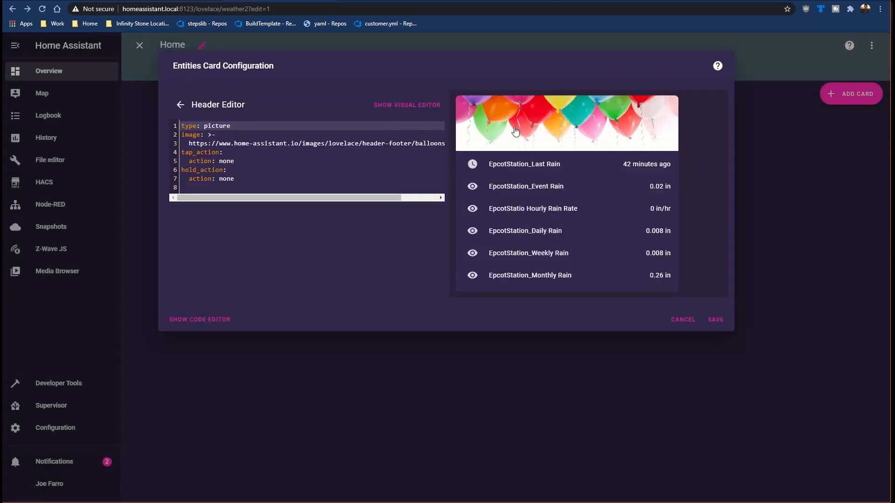
# Step: Switch to Imgur and copy the image address of the uploaded rain.JPG picture
pyautogui.click(479, 1)
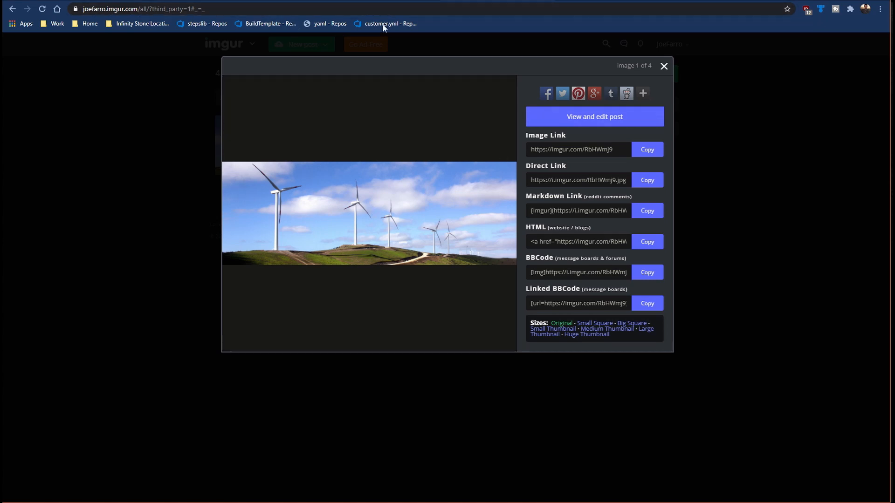
pyautogui.click(664, 66)
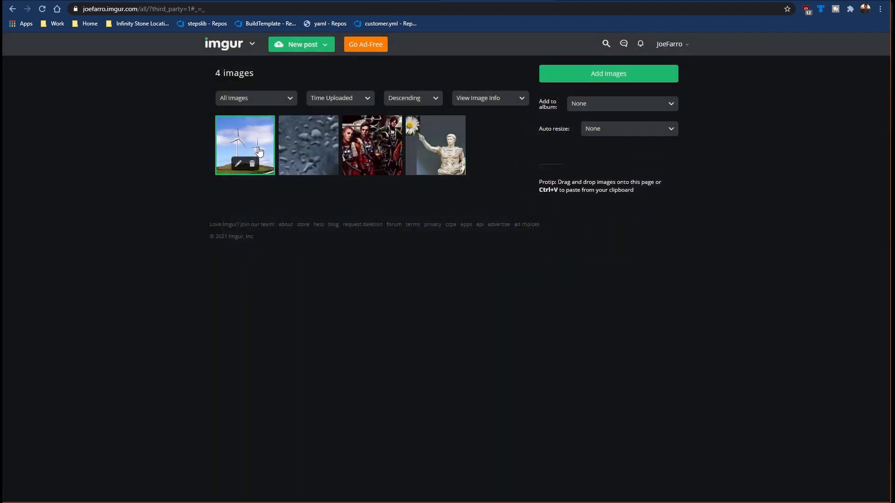
pyautogui.click(314, 138)
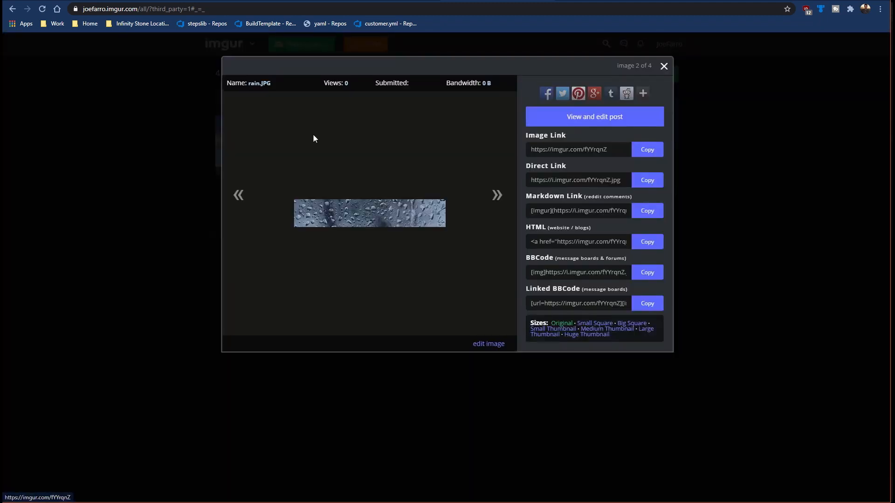
pyautogui.rightClick(387, 212)
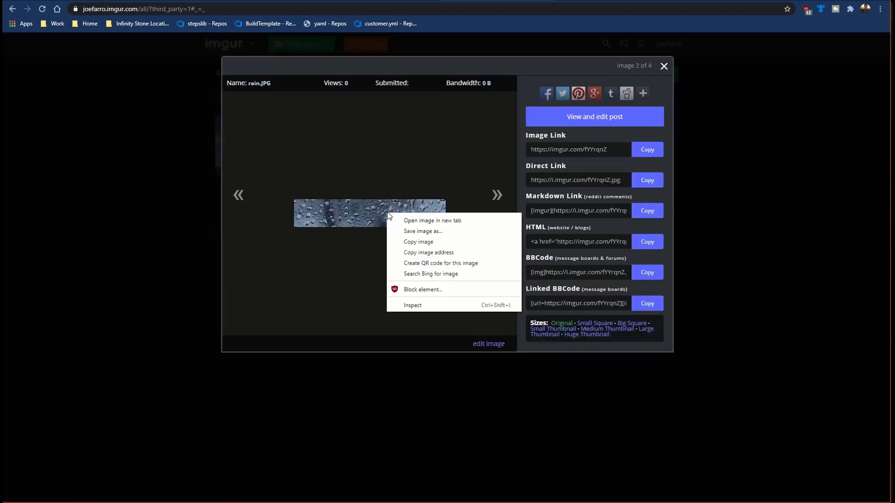
pyautogui.click(412, 252)
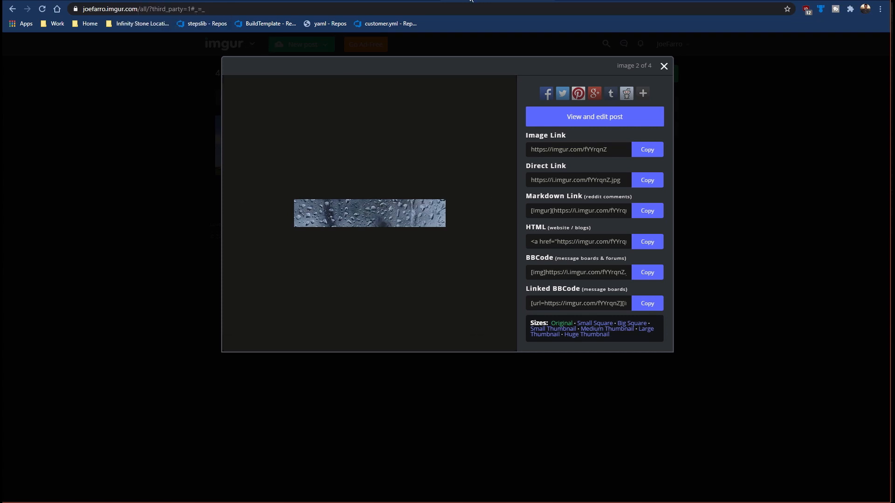
pyautogui.click(471, 0)
pyautogui.click(317, 0)
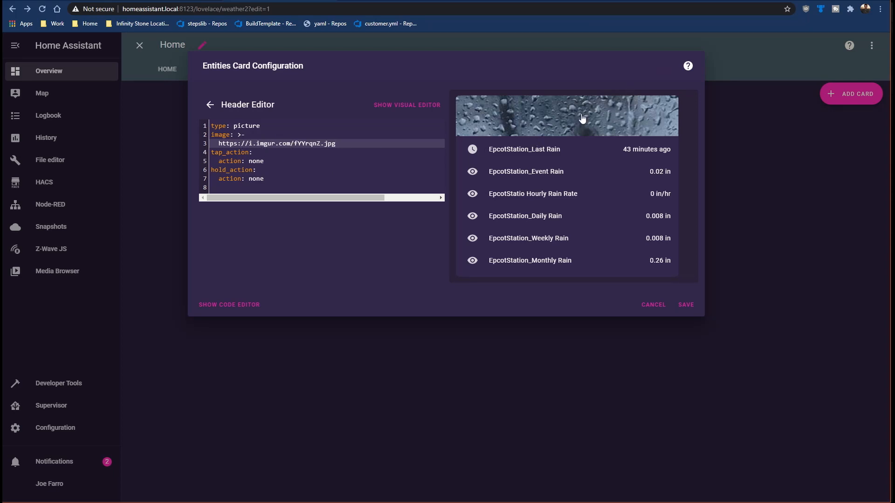
pyautogui.click(686, 305)
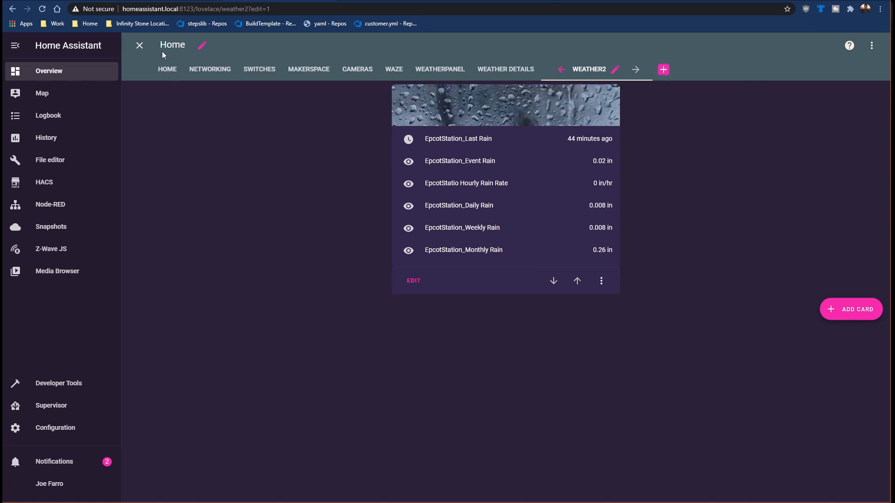
pyautogui.click(139, 45)
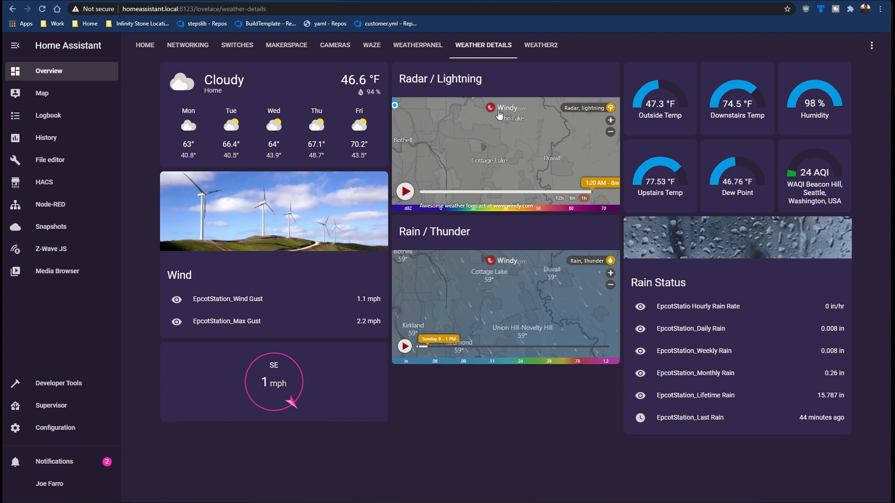
# Step: Switch to Windy, load the main map from its base address, and bring Springfield, Missouri, close into view
pyautogui.click(387, 1)
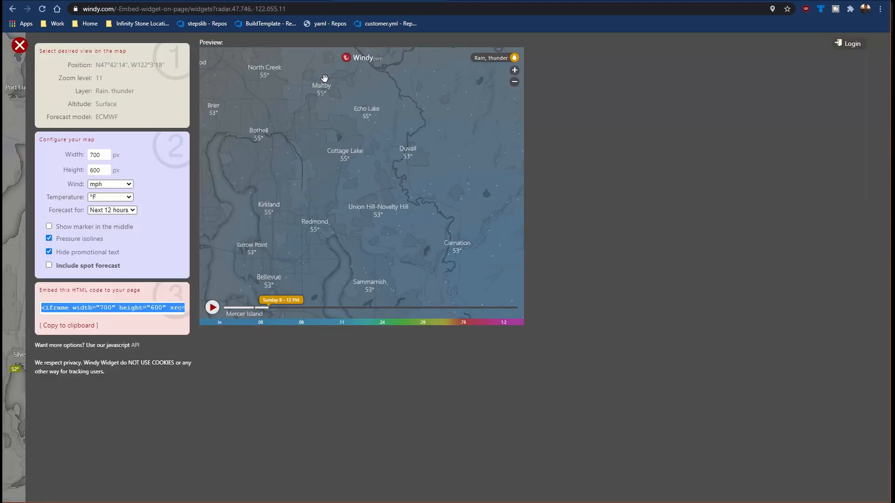
pyautogui.moveTo(120, 9); pyautogui.dragTo(323, 9)
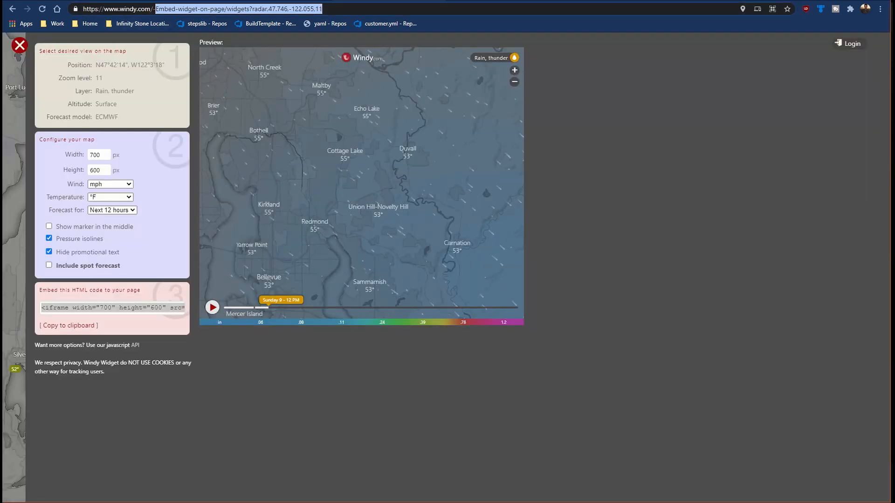
pyautogui.press('BackSpace')
pyautogui.press('Return')
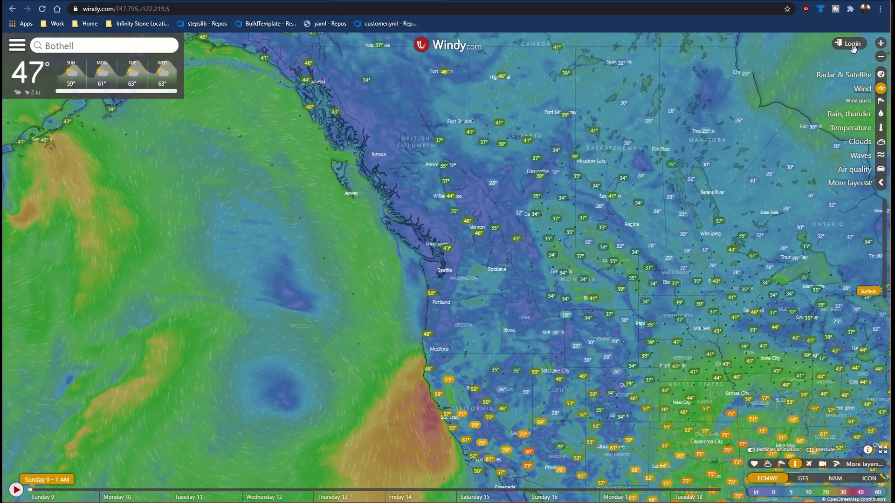
pyautogui.moveTo(622, 252); pyautogui.dragTo(565, 215)
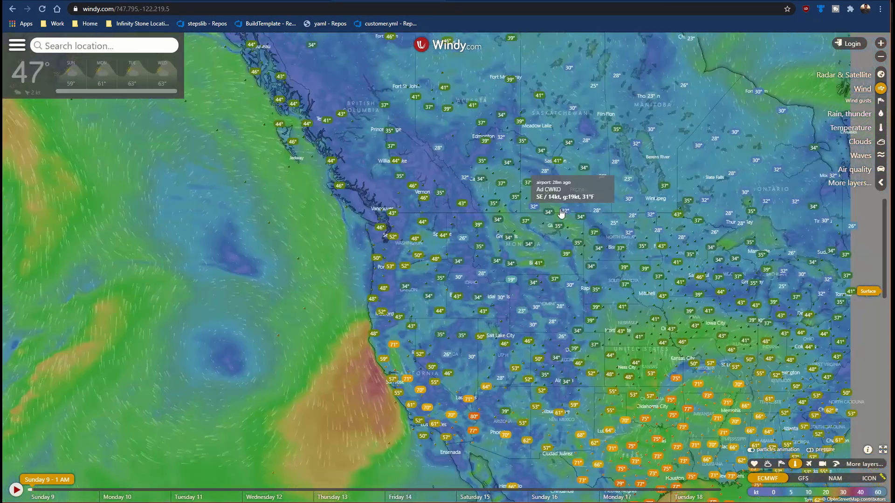
pyautogui.moveTo(686, 317); pyautogui.dragTo(550, 165)
pyautogui.scroll(2, 565, 198)
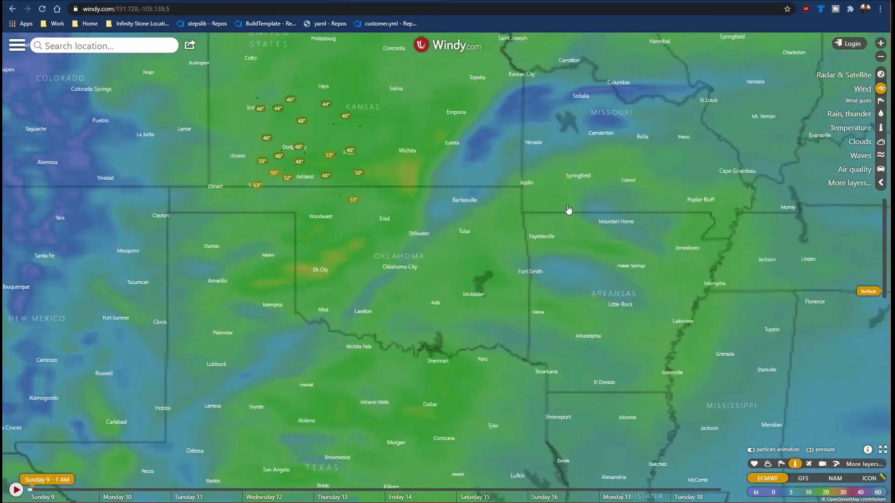
pyautogui.scroll(3, 578, 170)
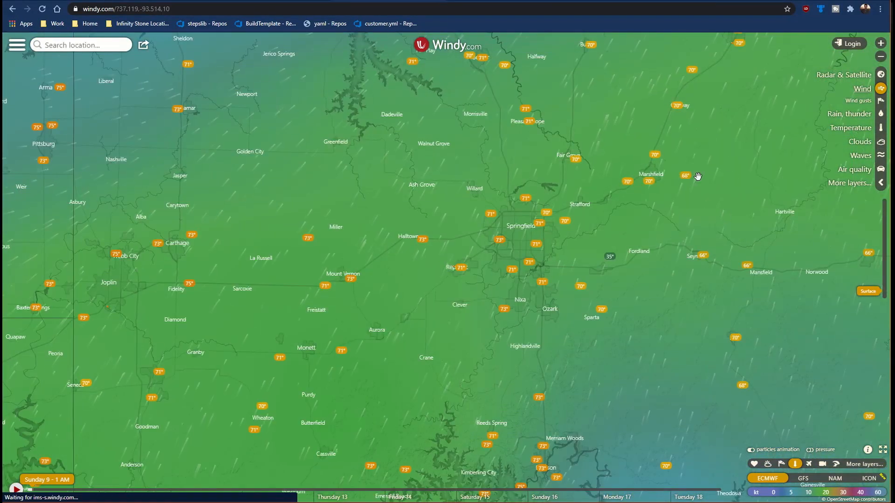
pyautogui.scroll(2, 571, 231)
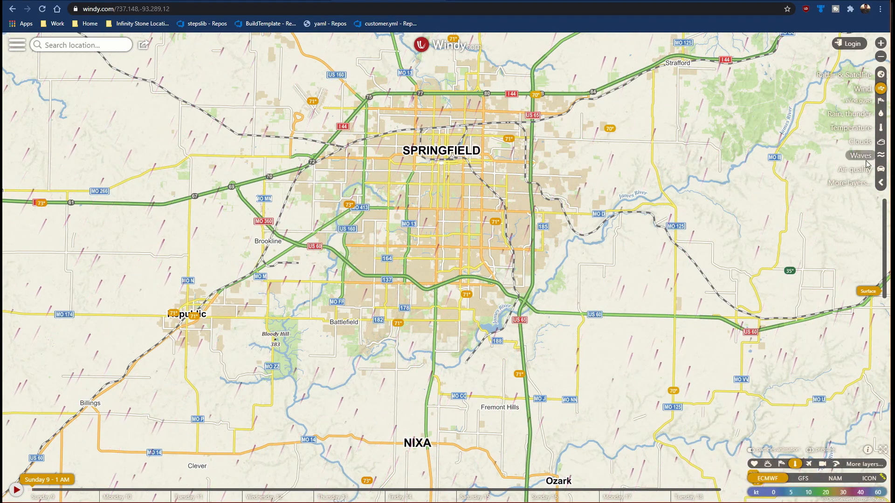
# Step: Preview the air quality, waves, clouds, low clouds, humidity and temperature layers on the Springfield map
pyautogui.click(860, 175)
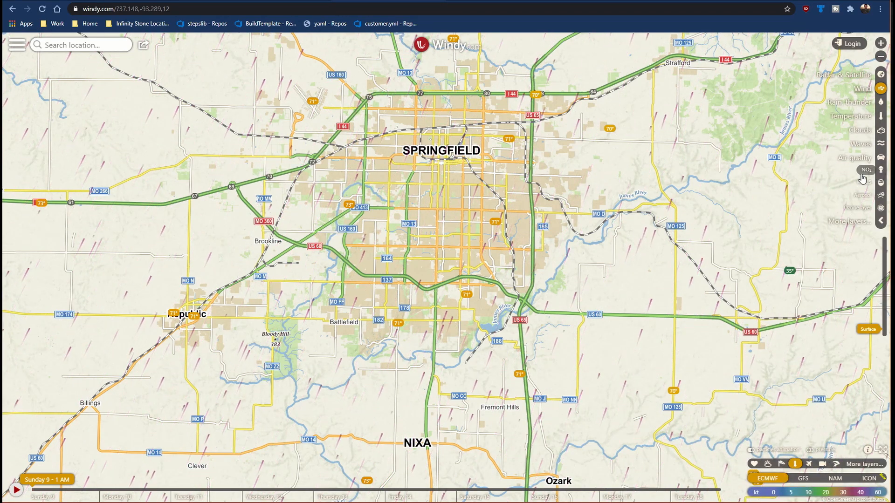
pyautogui.click(861, 145)
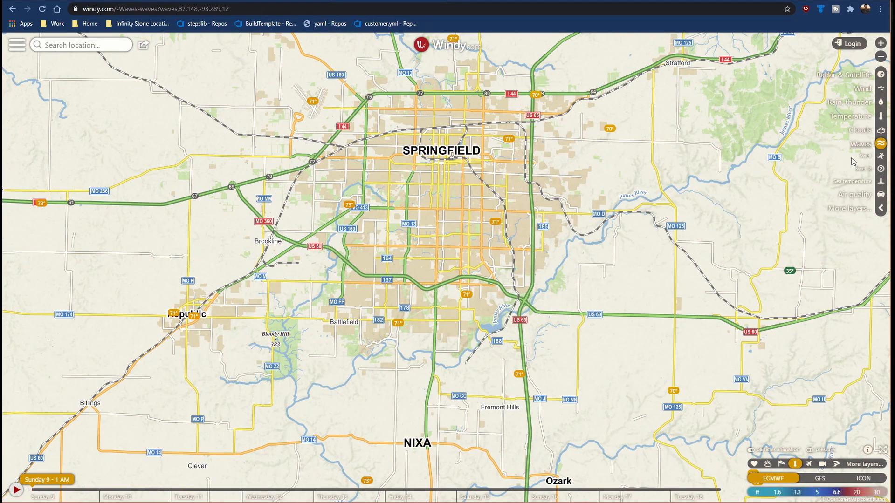
pyautogui.click(863, 131)
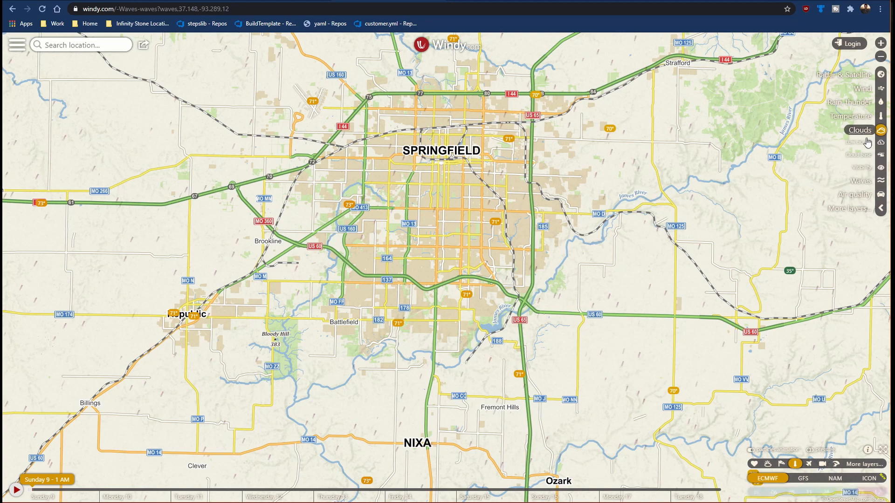
pyautogui.click(866, 142)
pyautogui.click(866, 123)
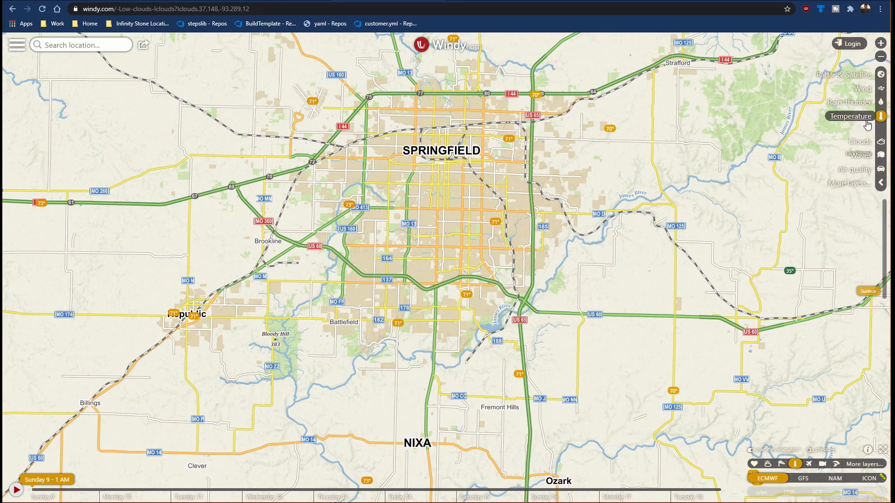
pyautogui.click(866, 123)
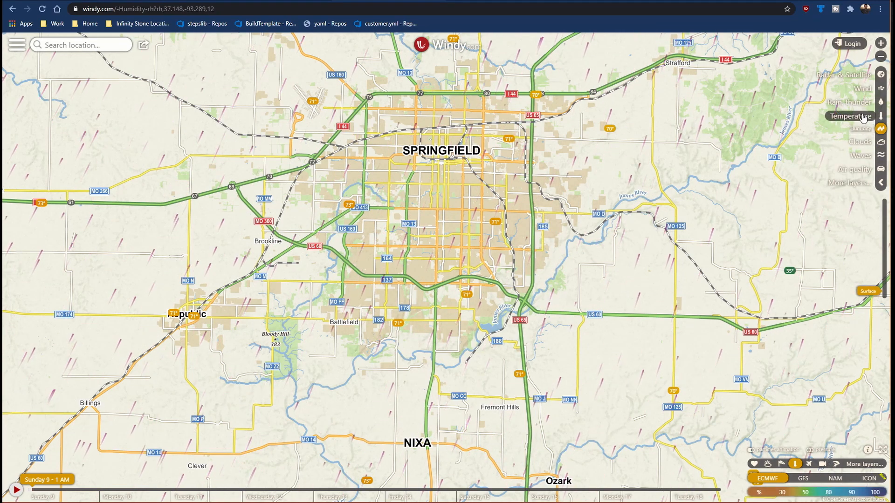
pyautogui.click(863, 117)
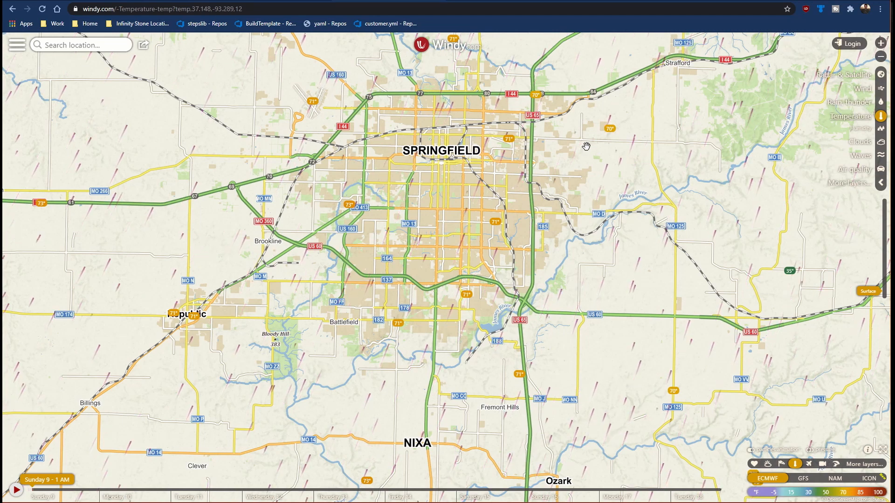
# Step: Show the weather radar layer for Springfield and copy its embed widget code with the default settings
pyautogui.click(855, 76)
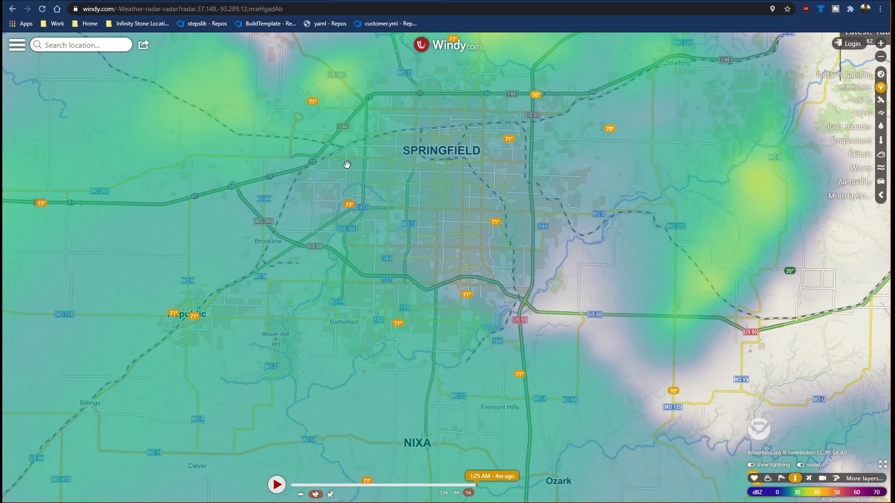
pyautogui.click(17, 45)
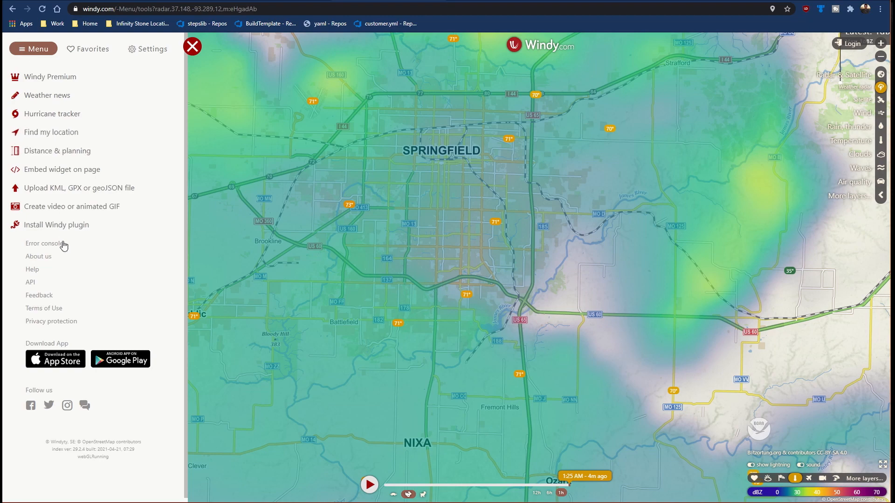
pyautogui.click(51, 170)
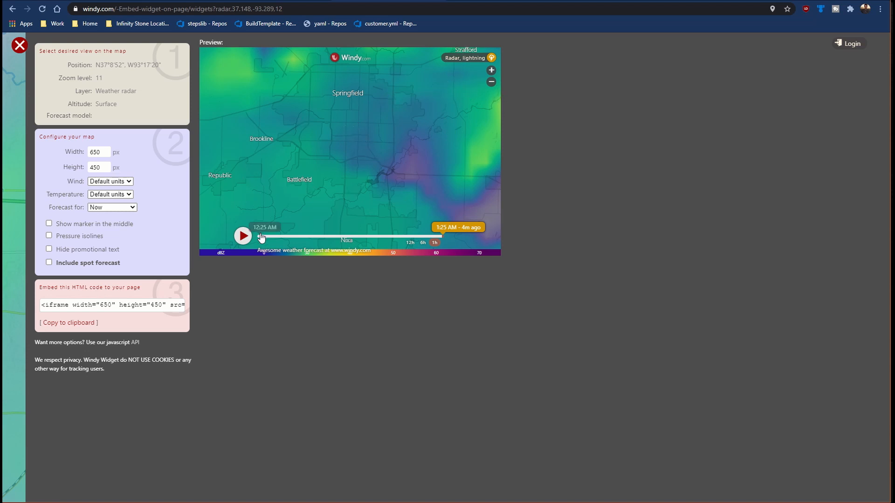
pyautogui.click(53, 323)
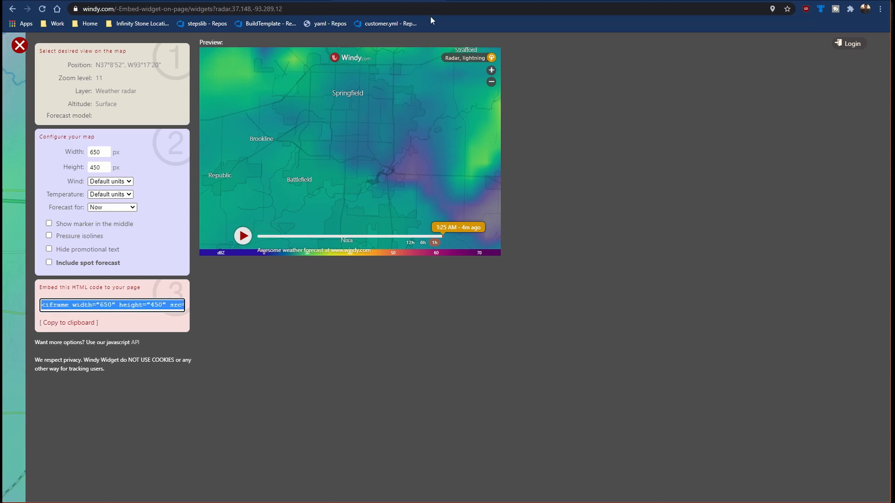
# Step: Paste the copied iframe code into an untitled Notepad document and bring its window fully into view
pyautogui.hotkey('alt', 'Tab')
pyautogui.hotkey('ctrl', 'v')
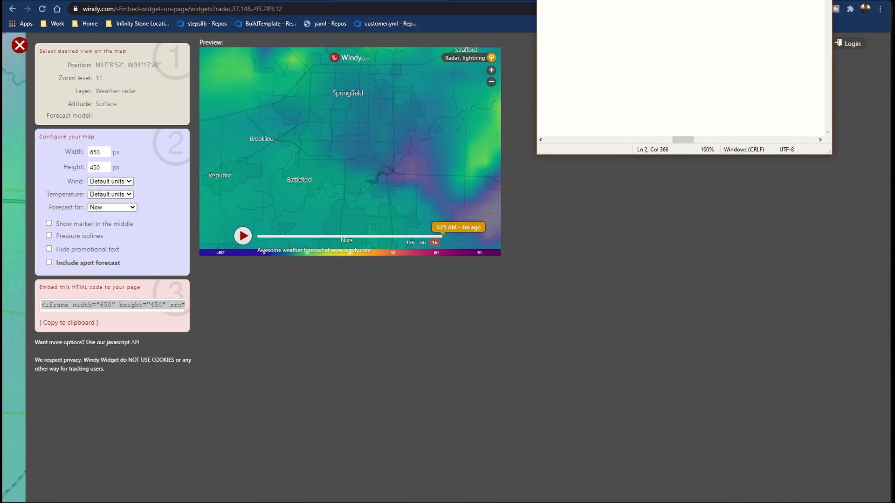
pyautogui.moveTo(635, 0); pyautogui.dragTo(472, 163)
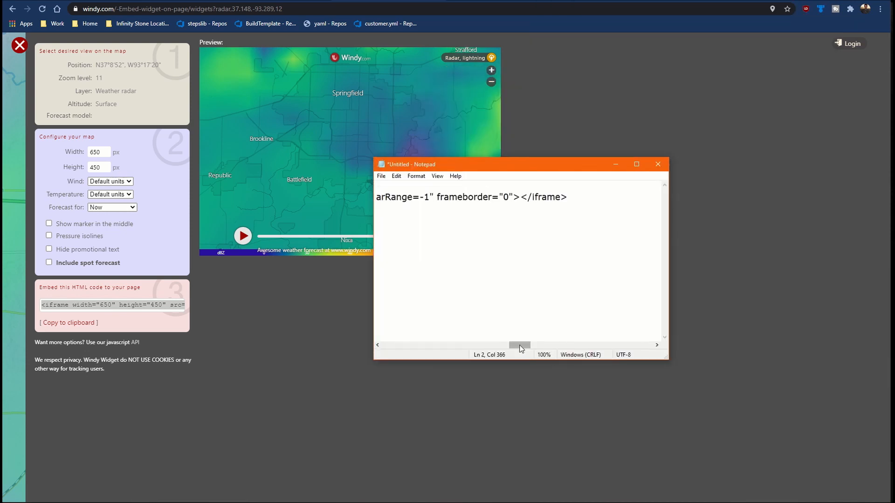
# Step: Separate the embed URL from the start of the iframe code and delete the opening tag with its width, height and src text
pyautogui.moveTo(520, 348); pyautogui.dragTo(393, 347)
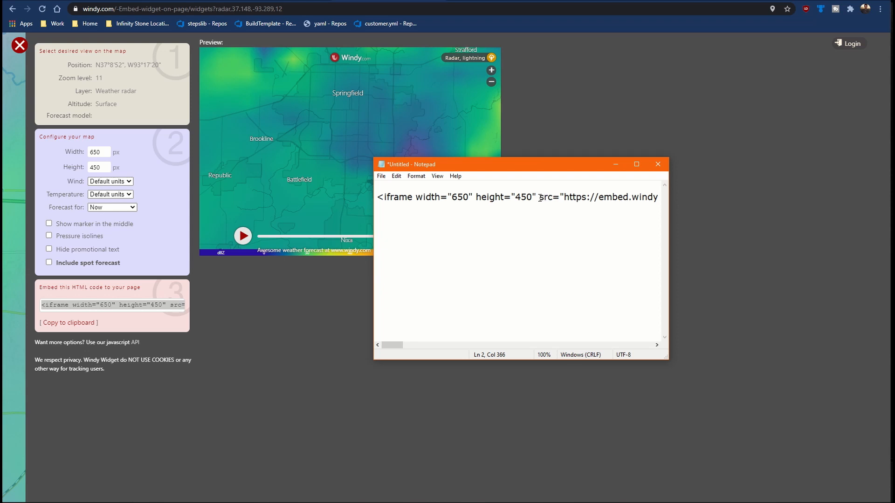
pyautogui.press('Return')
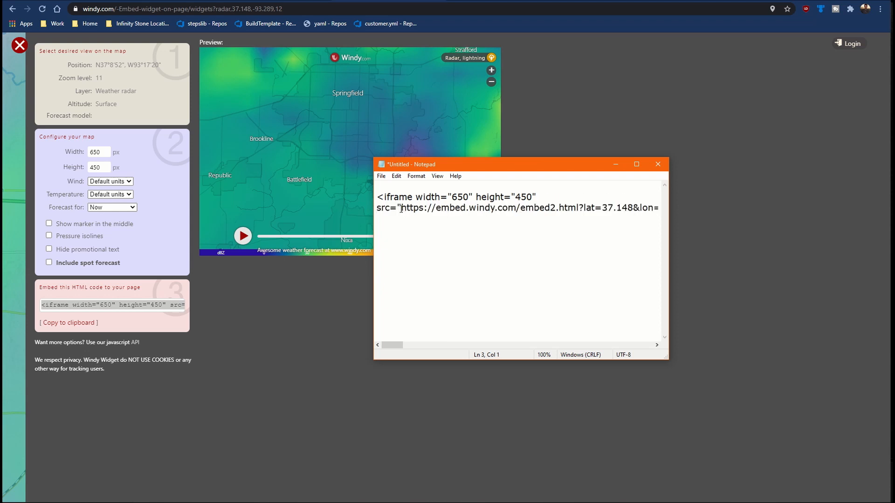
pyautogui.press('Return')
pyautogui.press('Return')
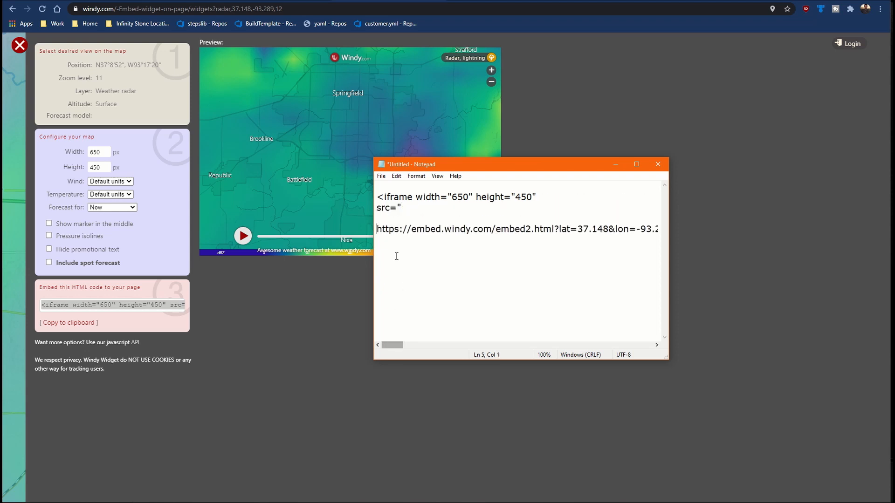
pyautogui.moveTo(402, 208); pyautogui.dragTo(352, 182)
pyautogui.press('Delete')
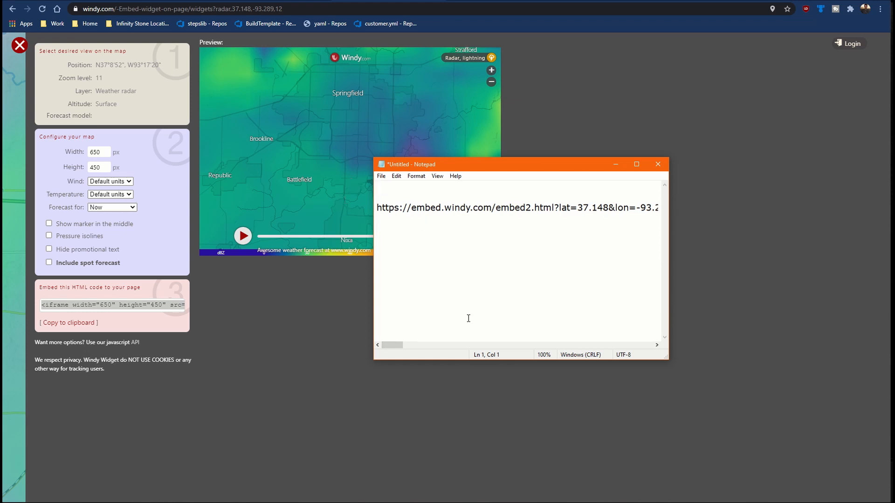
# Step: Strip the frameborder attribute and closing iframe markup after radarRange=-1, and copy the remaining Windy embed URL
pyautogui.moveTo(393, 346); pyautogui.dragTo(497, 336)
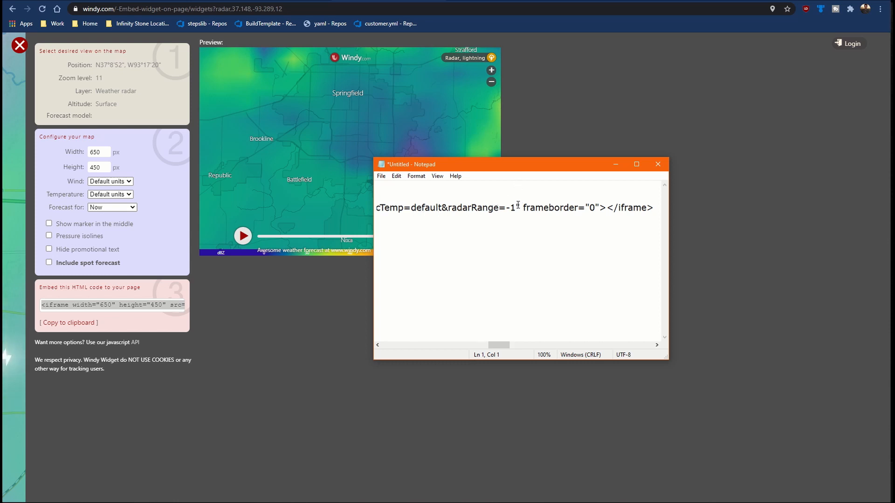
pyautogui.moveTo(516, 208); pyautogui.dragTo(738, 204)
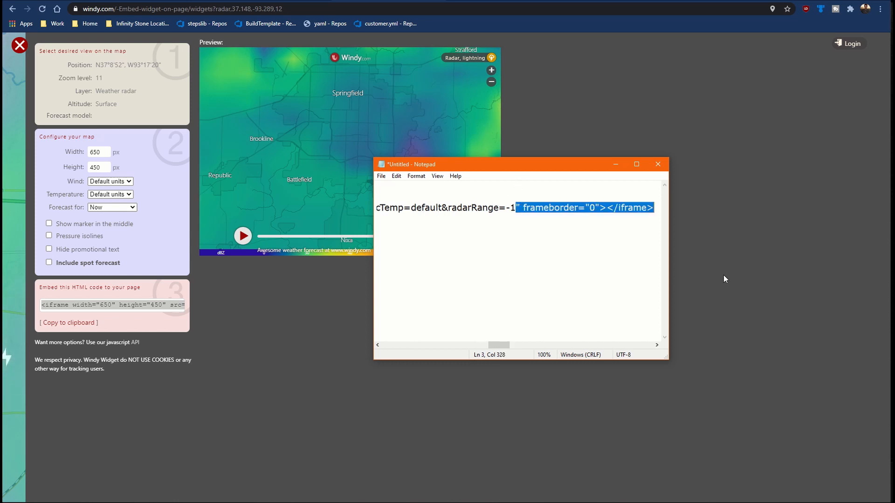
pyautogui.moveTo(516, 208); pyautogui.dragTo(366, 205)
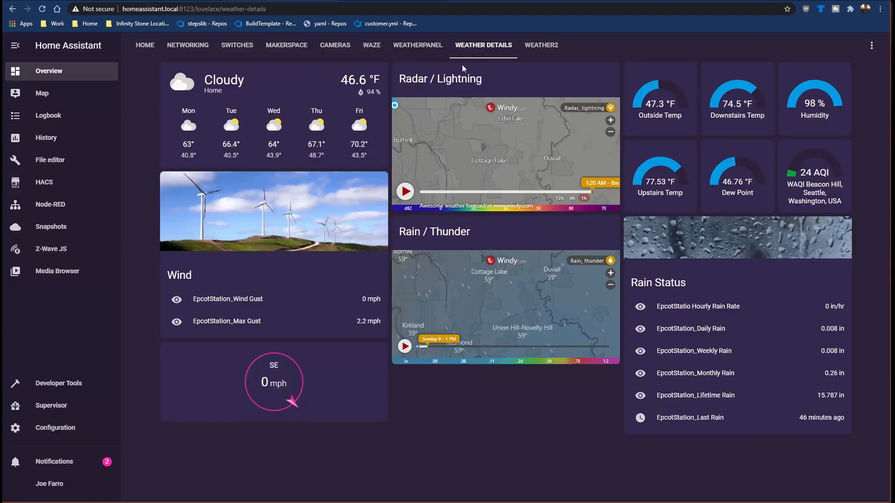
# Step: Add a Webpage card to Home Assistant's Weather2 view, using the copied Windy embed URL, and save it
pyautogui.click(541, 45)
pyautogui.click(871, 45)
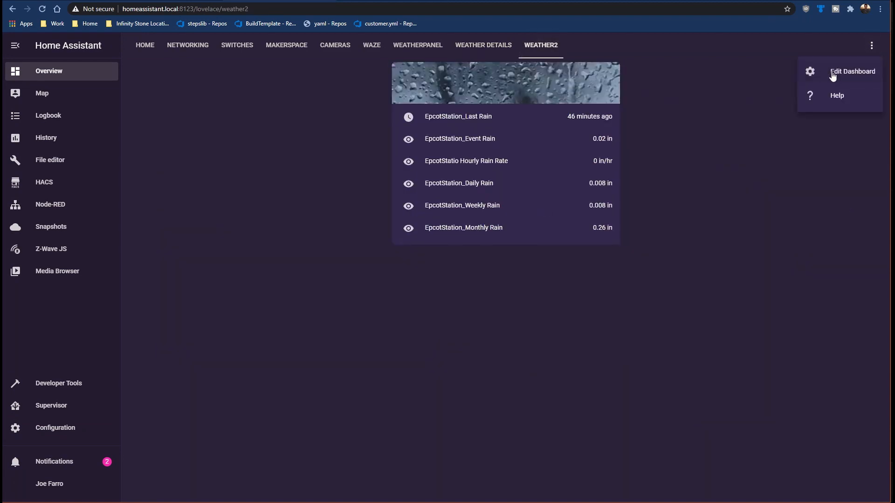
pyautogui.click(830, 73)
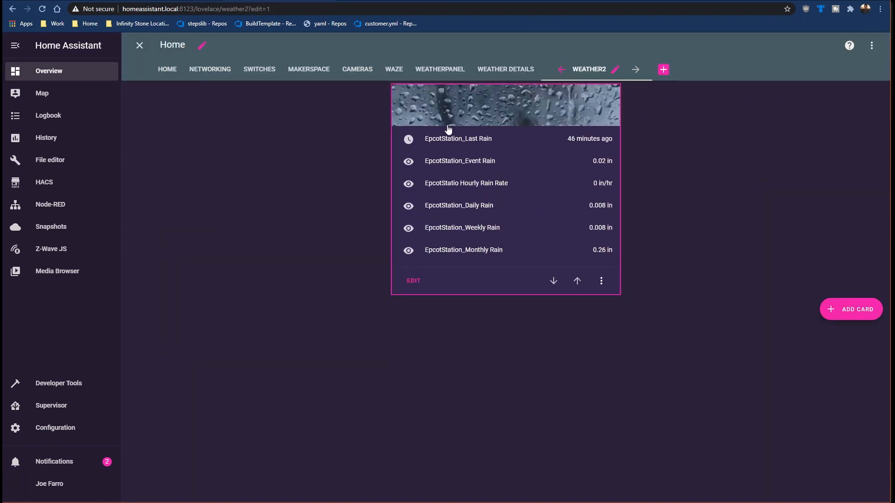
pyautogui.click(850, 315)
pyautogui.click(393, 101)
pyautogui.write('web')
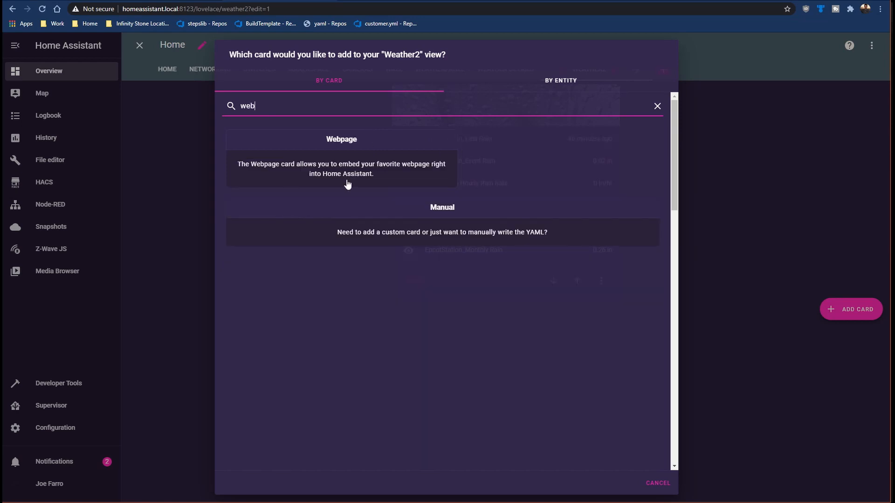
pyautogui.click(346, 184)
pyautogui.hotkey('ctrl', 'a')
pyautogui.hotkey('ctrl', 'v')
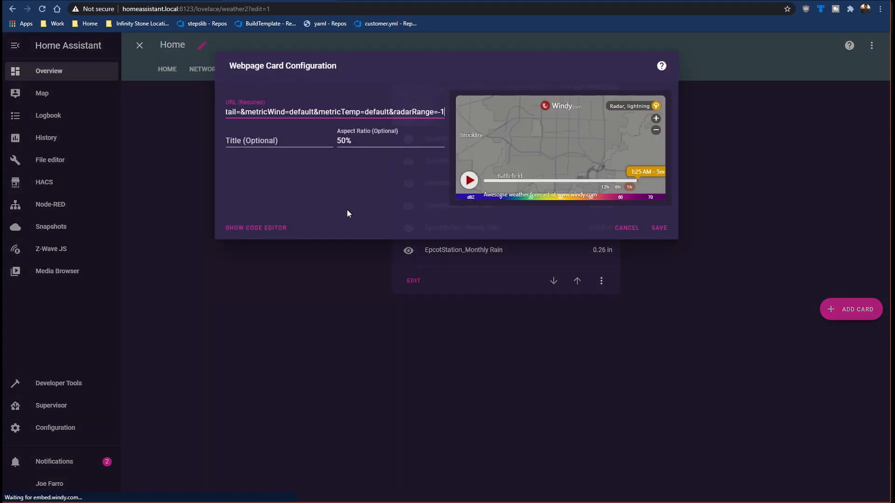
pyautogui.click(657, 228)
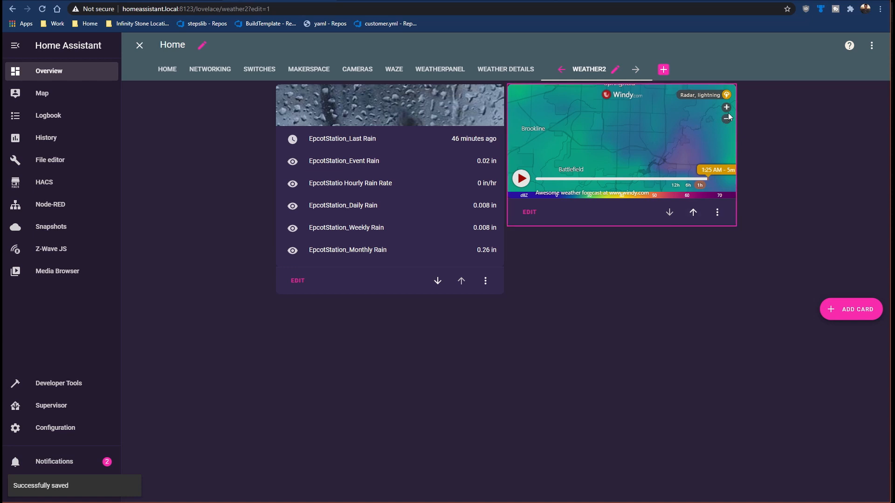
# Step: Preview the Wind layer in the embedded Windy map, close its layer list and leave dashboard editing
pyautogui.click(725, 95)
pyautogui.click(675, 117)
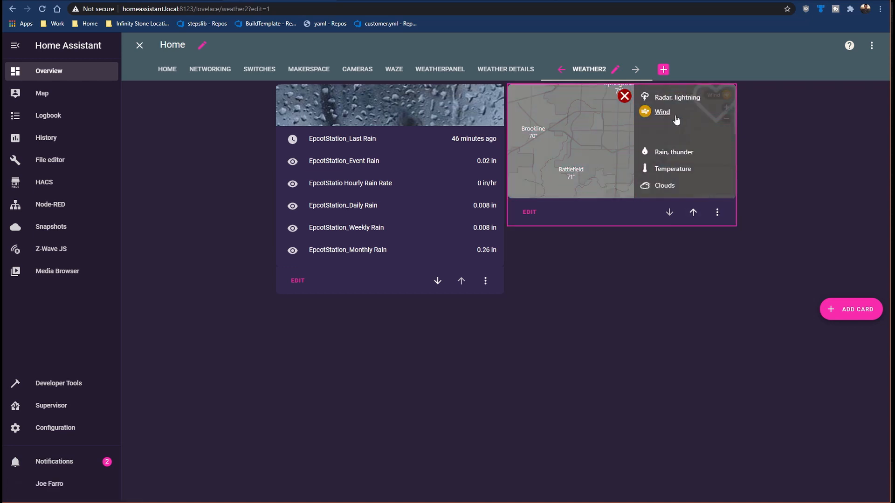
pyautogui.click(661, 130)
pyautogui.click(661, 114)
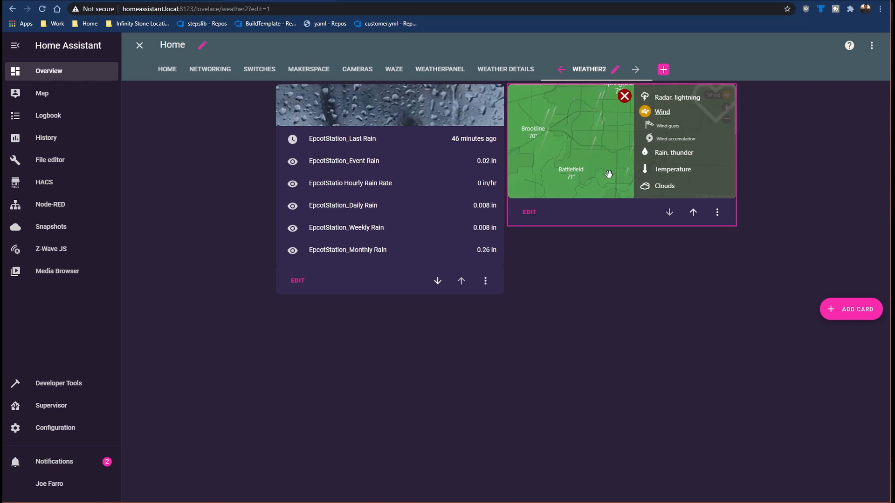
pyautogui.scroll(-1, 590, 154)
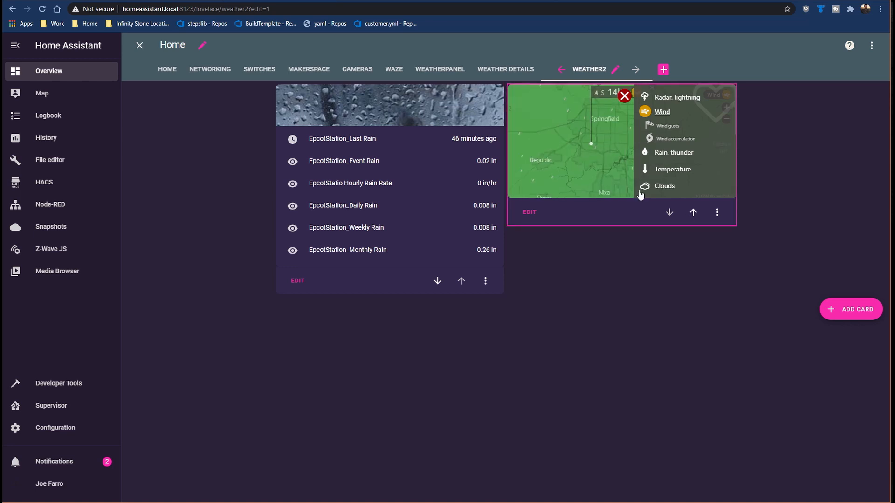
pyautogui.click(624, 97)
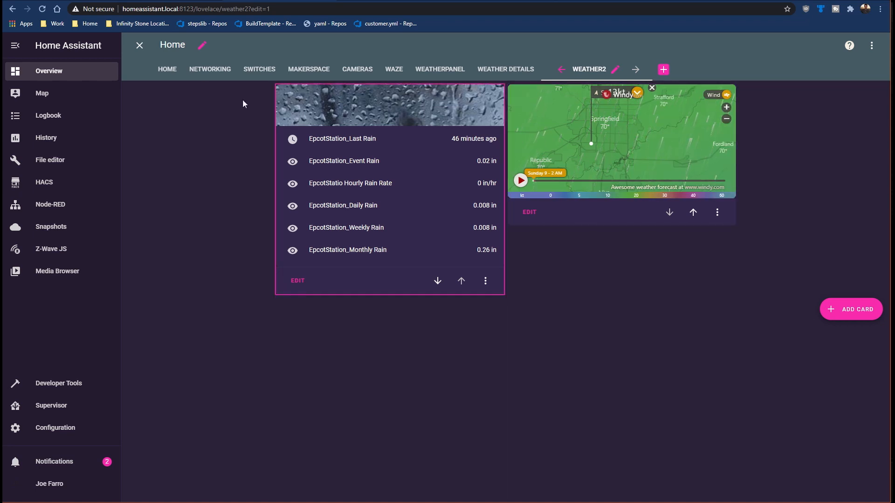
pyautogui.click(139, 45)
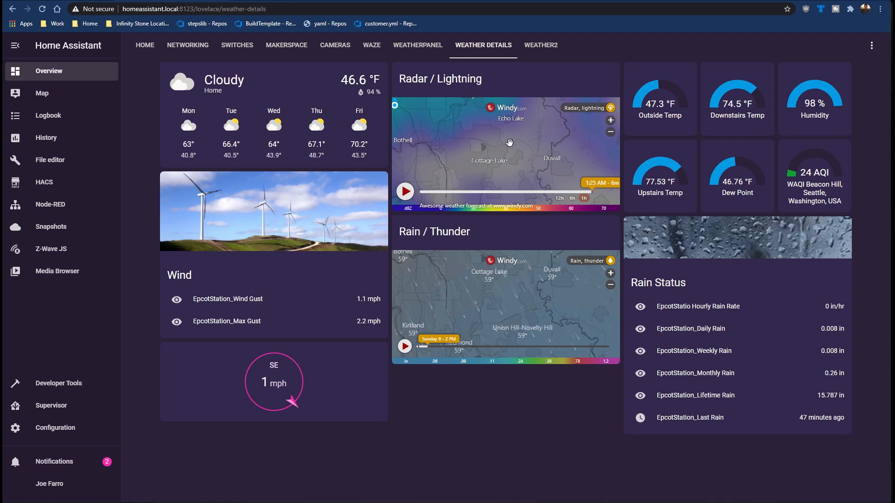
# Step: Reopen the Weather2 view for editing and start a new Vertical Stack card
pyautogui.click(533, 46)
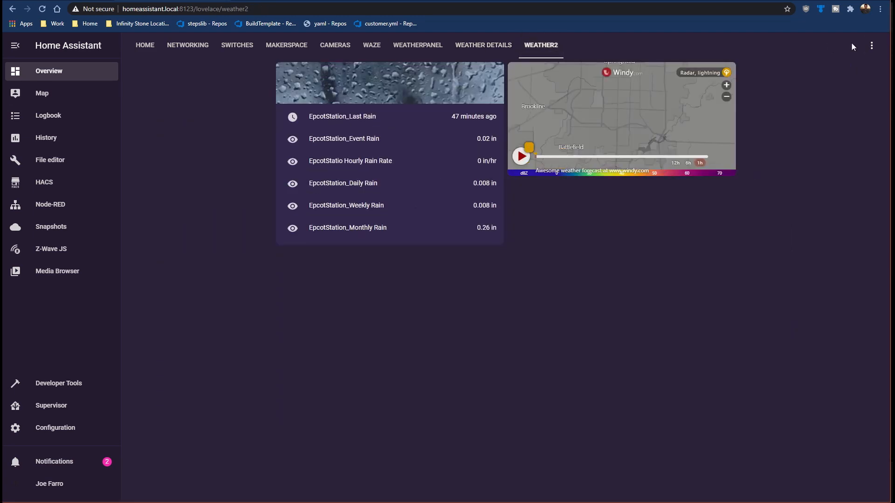
pyautogui.click(871, 45)
pyautogui.click(838, 81)
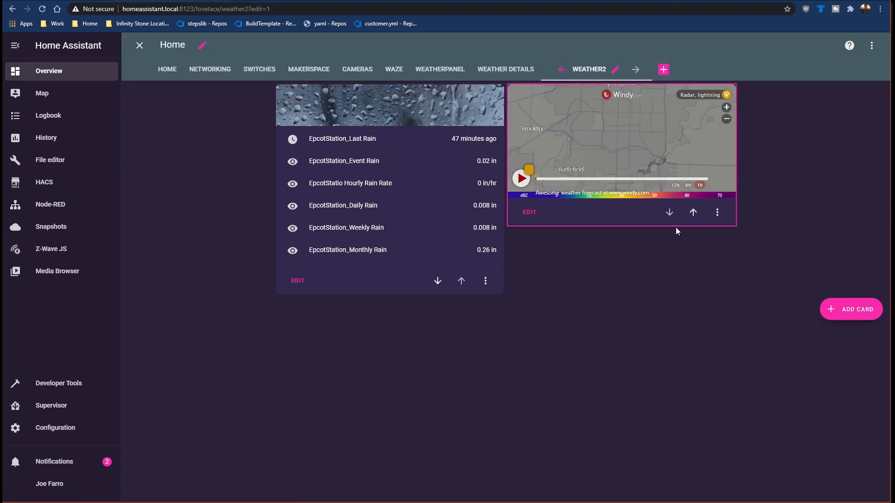
pyautogui.click(848, 310)
pyautogui.click(443, 106)
pyautogui.write('vert')
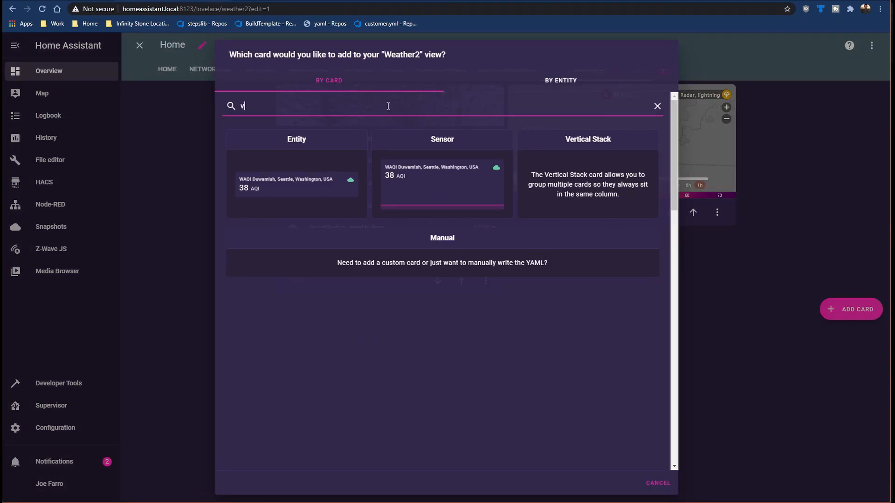
pyautogui.click(491, 149)
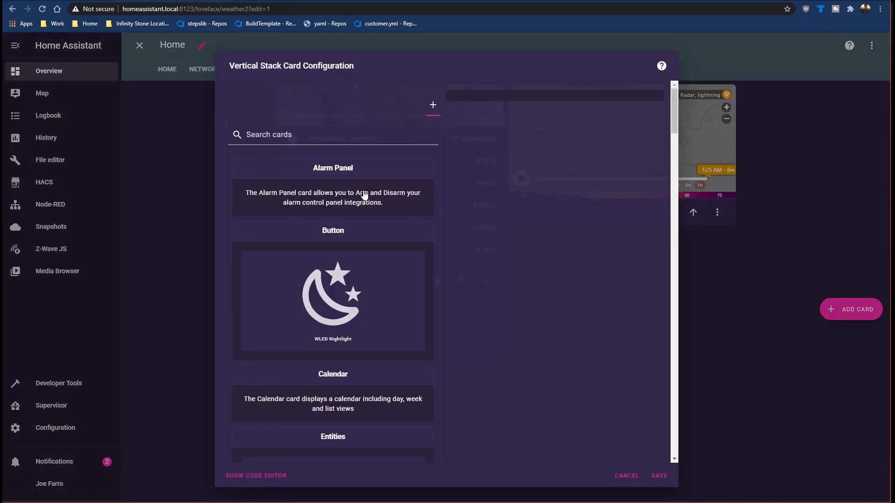
# Step: Put an Entities card in the stack, replacing its default air quality sensors with EpcotStation_Wind Gust
pyautogui.click(321, 143)
pyautogui.write('ent')
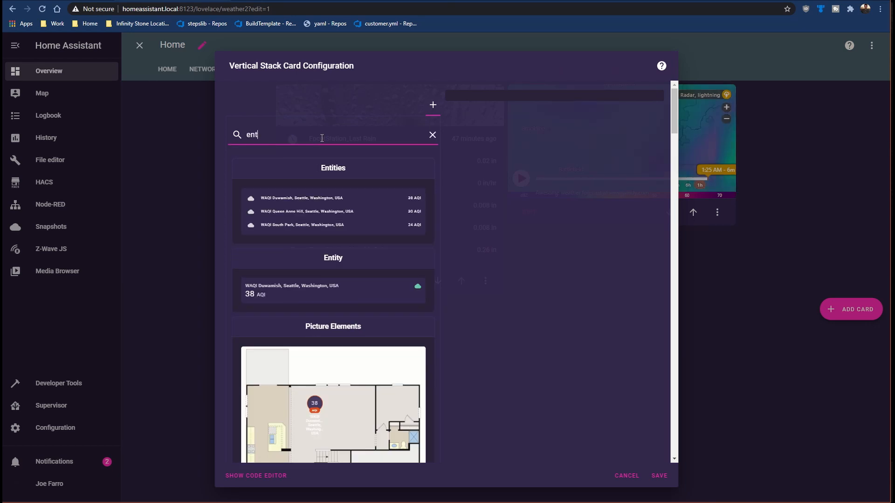
pyautogui.click(324, 207)
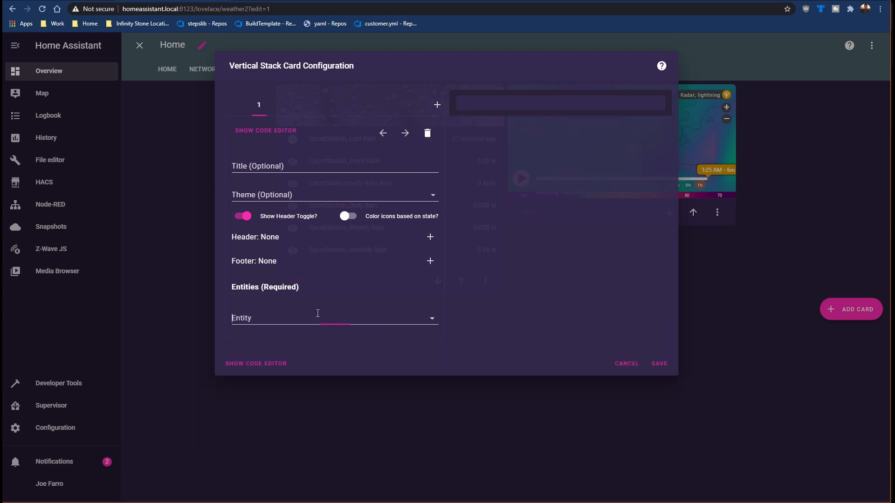
pyautogui.click(316, 313)
pyautogui.write('wind')
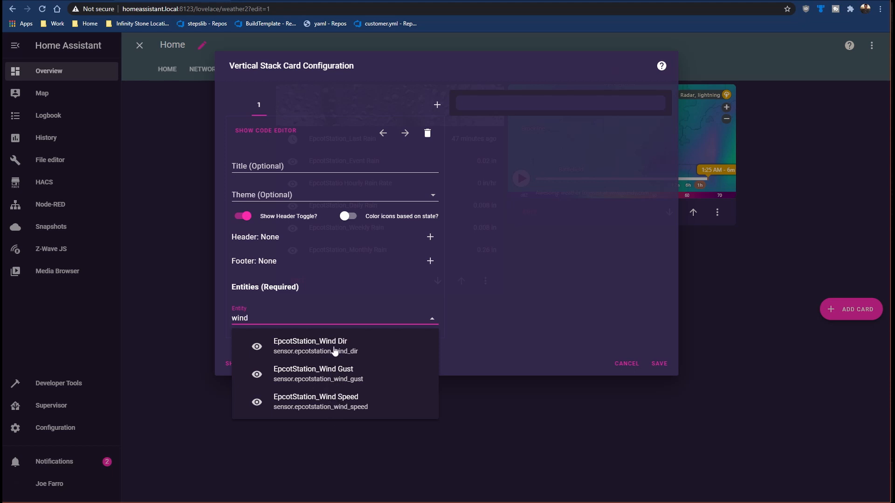
pyautogui.click(332, 376)
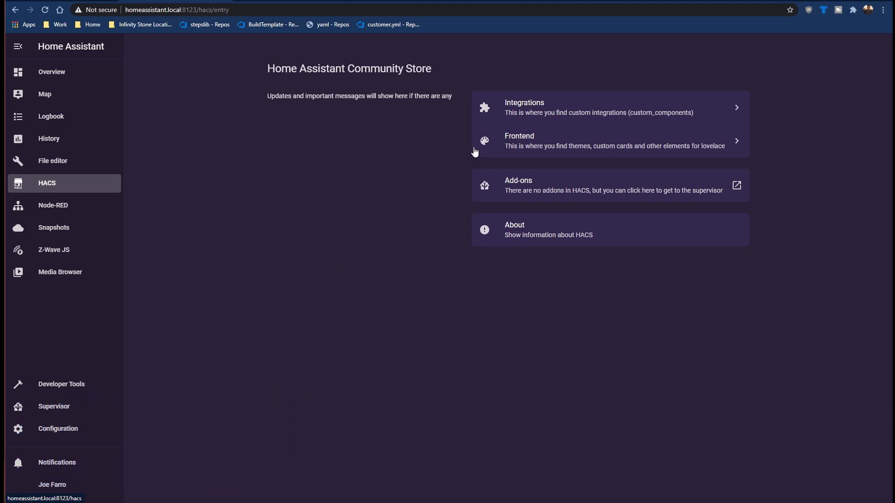
# Step: Search the HACS frontend for a compass card, first among repositories to add and also among the installed ones
pyautogui.click(526, 144)
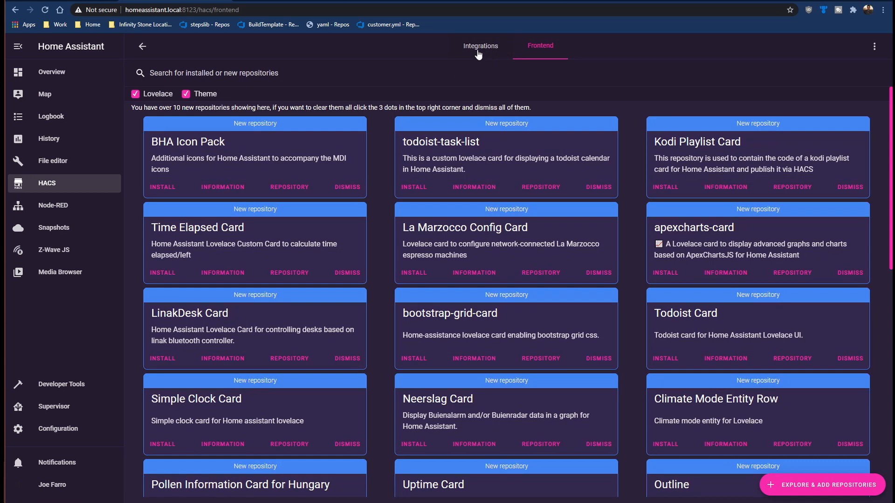
pyautogui.click(808, 484)
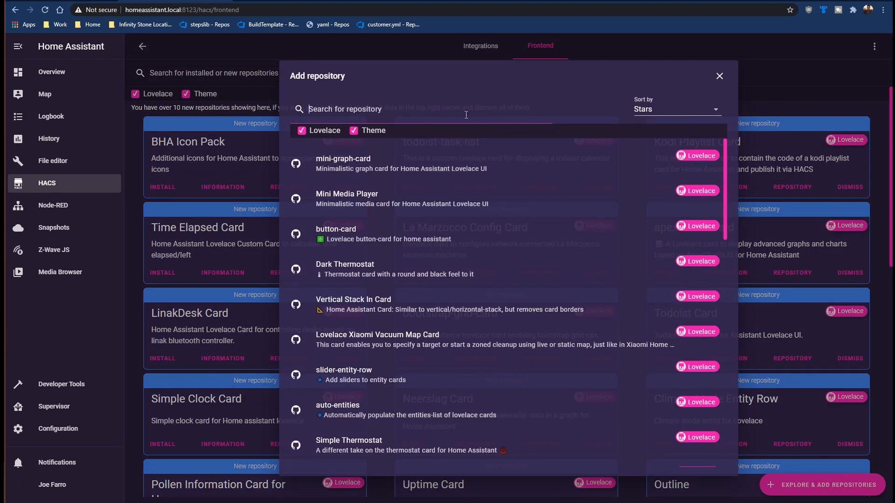
pyautogui.write('compass')
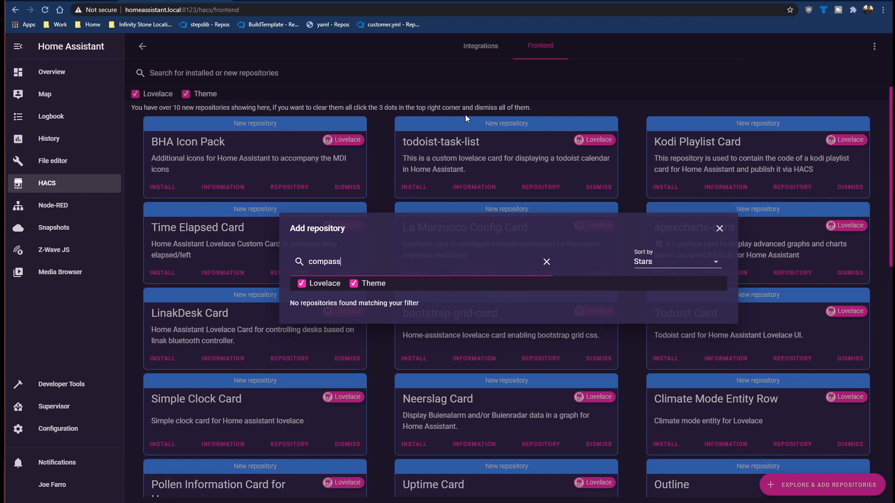
pyautogui.click(719, 228)
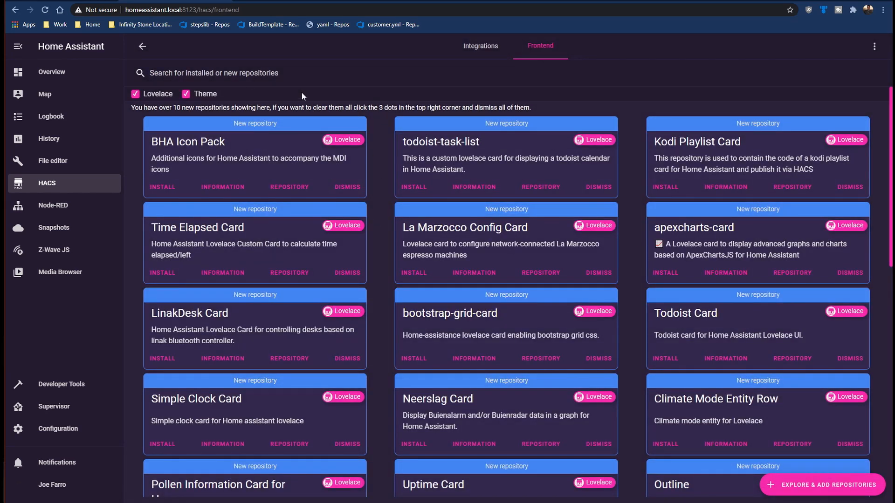
pyautogui.click(259, 69)
pyautogui.write('compas')
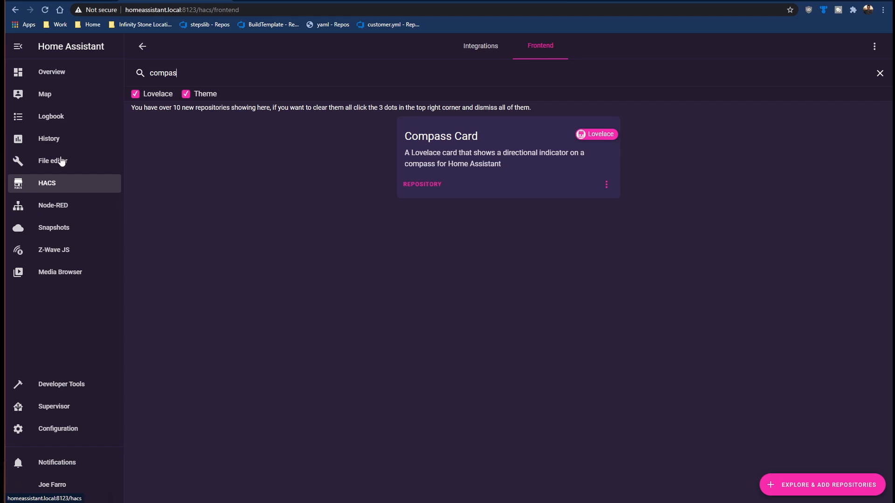
# Step: Return to the Weather2 view, enable dashboard editing and open the wind gust Vertical Stack card for configuration
pyautogui.click(69, 73)
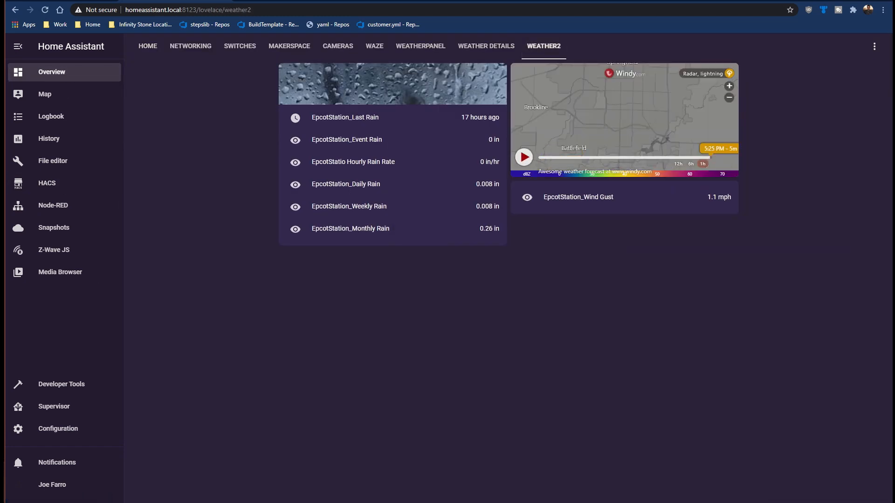
pyautogui.click(873, 46)
pyautogui.click(845, 75)
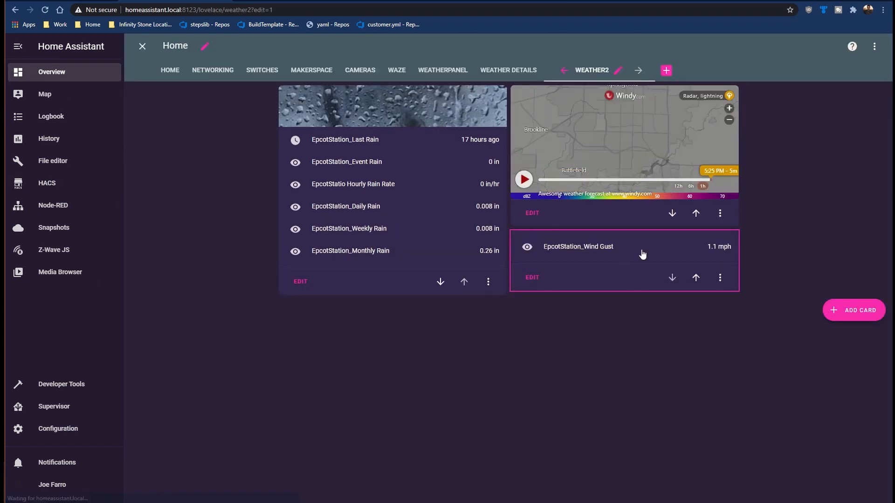
pyautogui.click(531, 278)
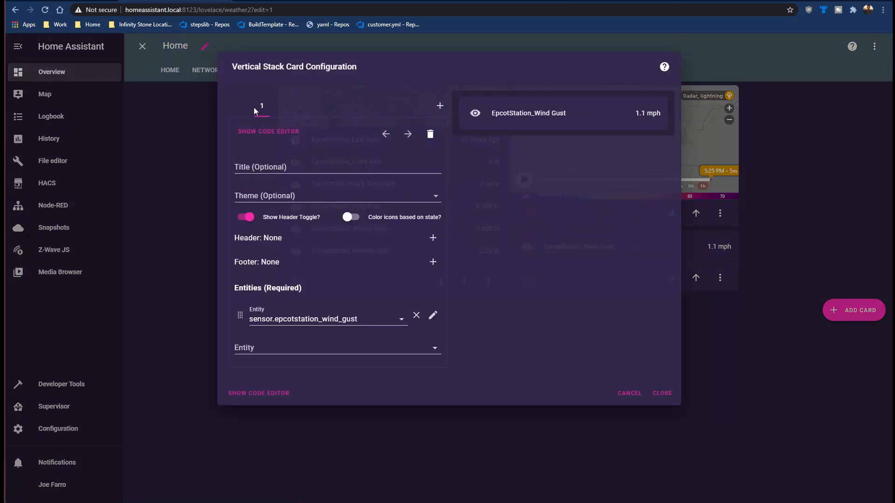
# Step: Add a Custom: Compass Card as the second card in the vertical stack
pyautogui.click(441, 107)
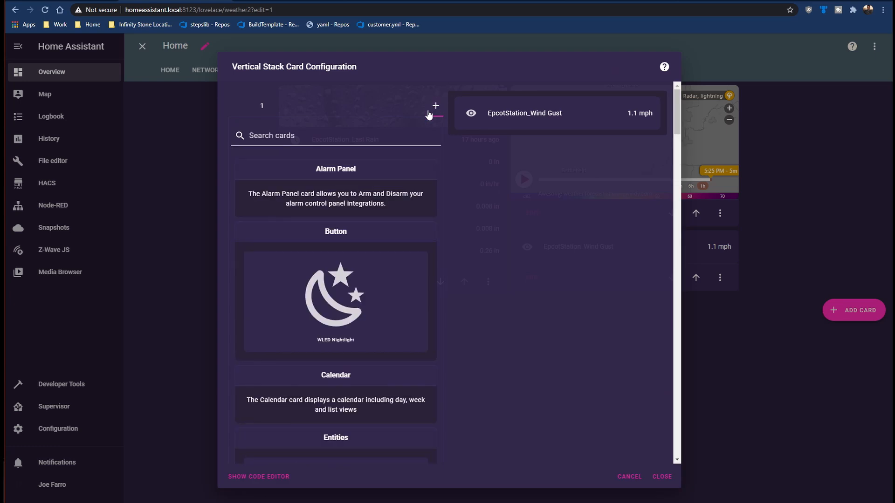
pyautogui.write('c')
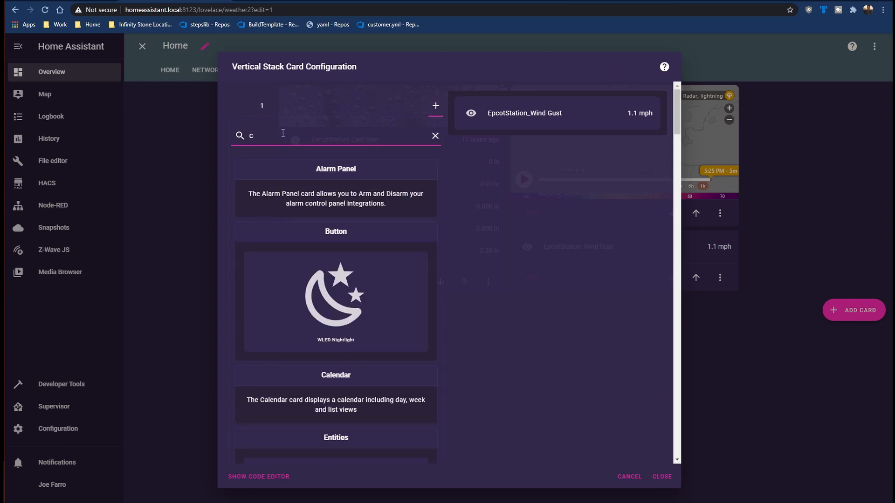
pyautogui.write('omp')
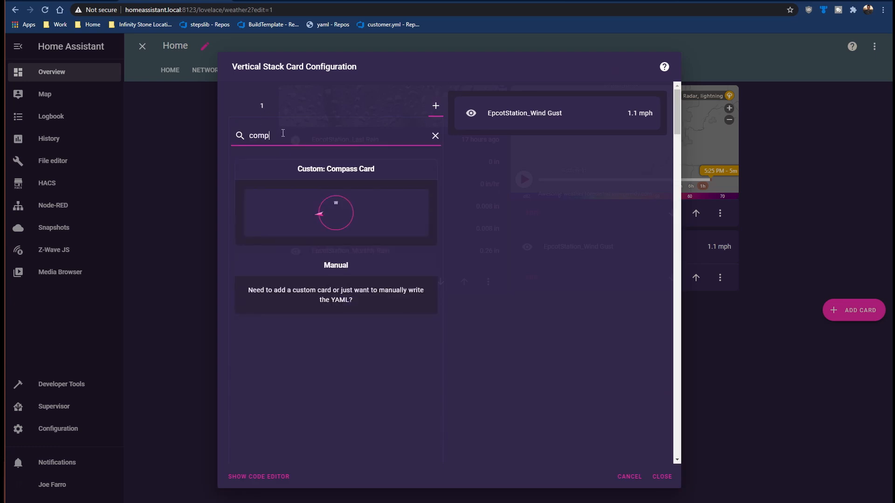
pyautogui.click(333, 188)
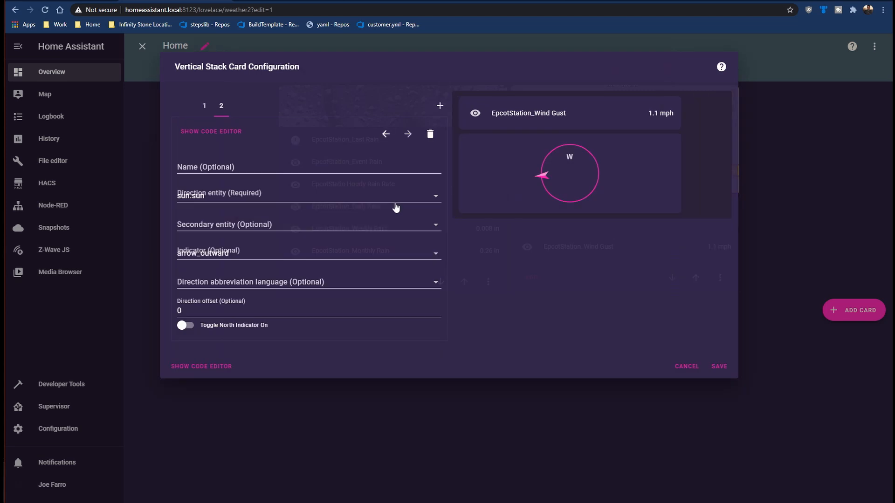
# Step: Name the compass card Wind and set its direction entity to sensor.epcotstation_wind_dir
pyautogui.click(292, 168)
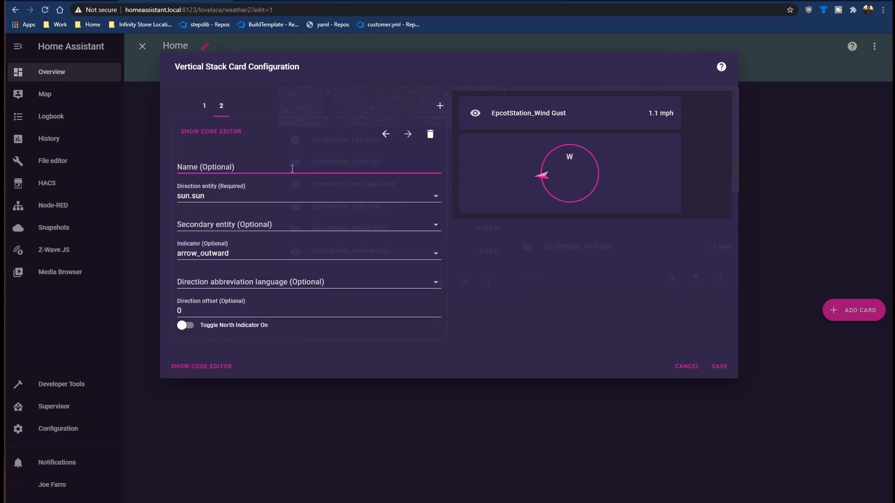
pyautogui.write('Wing')
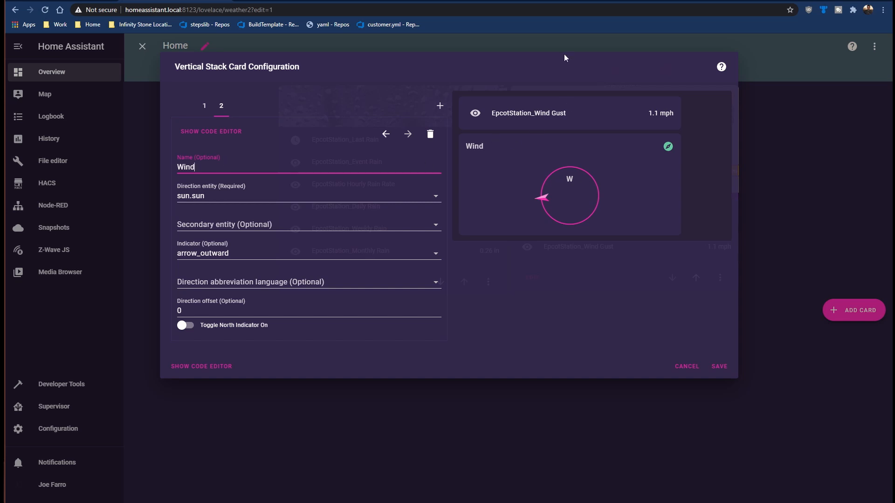
pyautogui.click(247, 203)
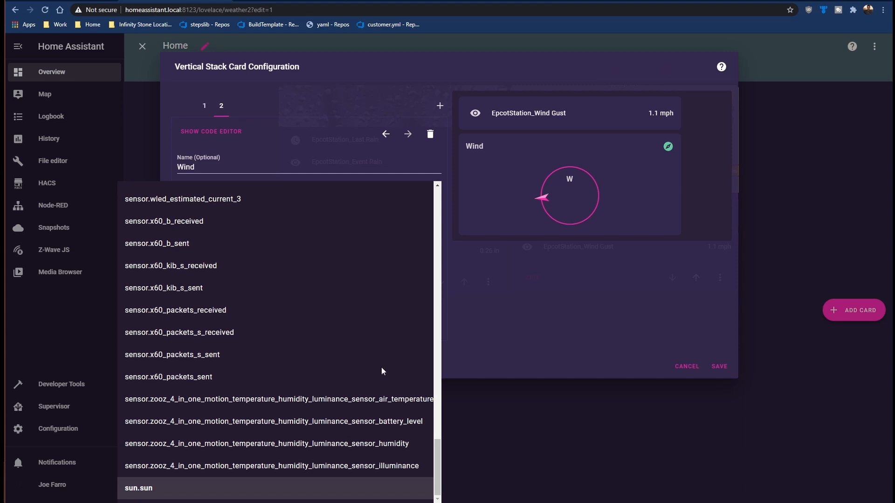
pyautogui.scroll(5, 381, 367)
pyautogui.scroll(20, 375, 369)
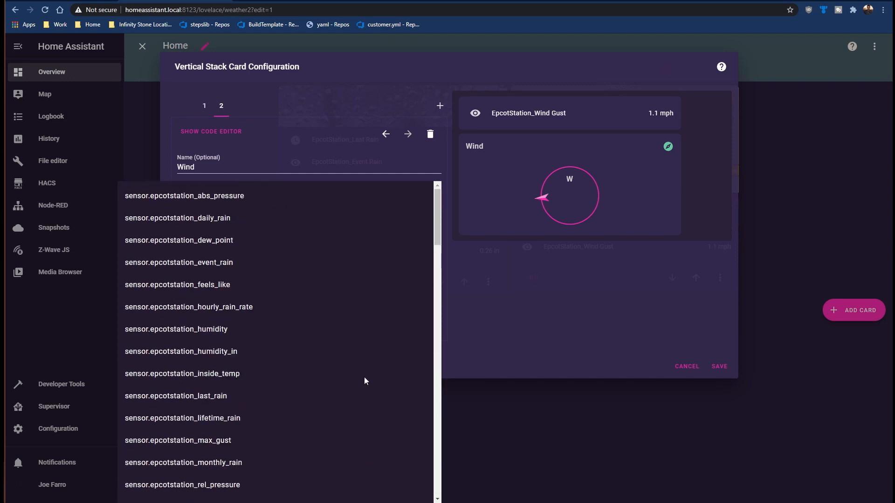
pyautogui.scroll(-3, 232, 311)
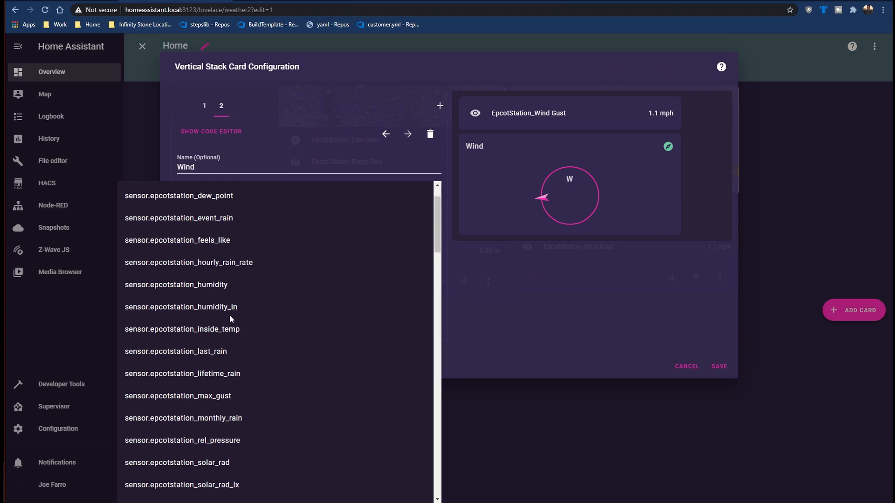
pyautogui.scroll(-1, 218, 389)
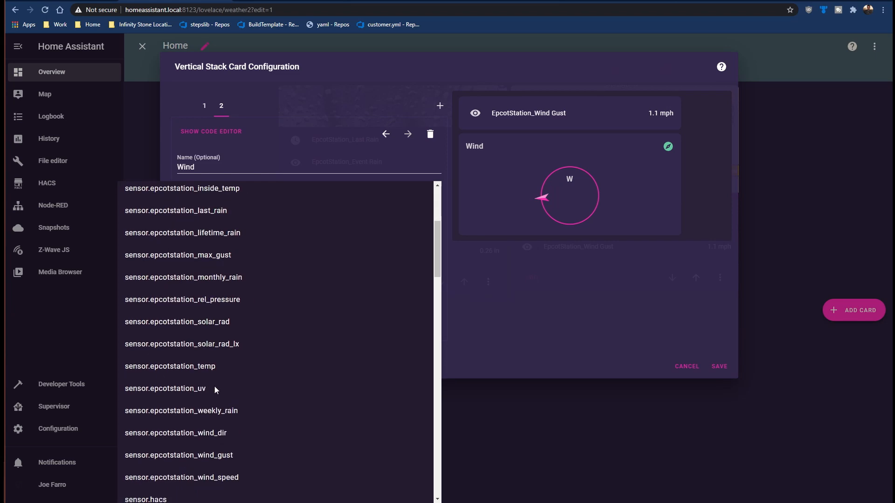
pyautogui.scroll(-1, 218, 413)
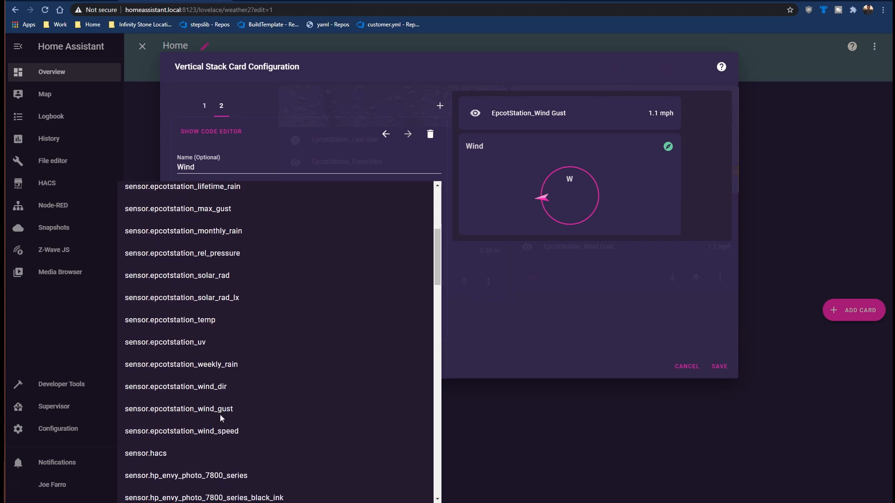
pyautogui.click(203, 387)
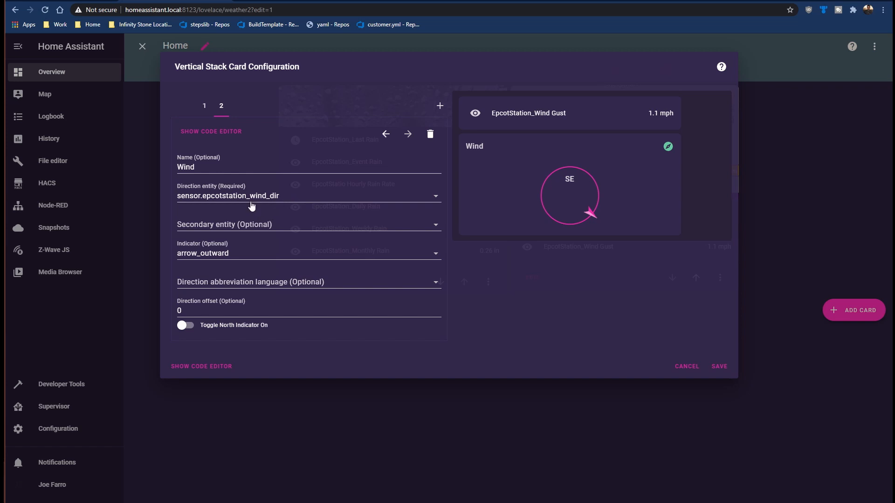
# Step: Set the compass card's secondary entity to sensor.epcotstation_wind_speed and save the stack
pyautogui.click(282, 227)
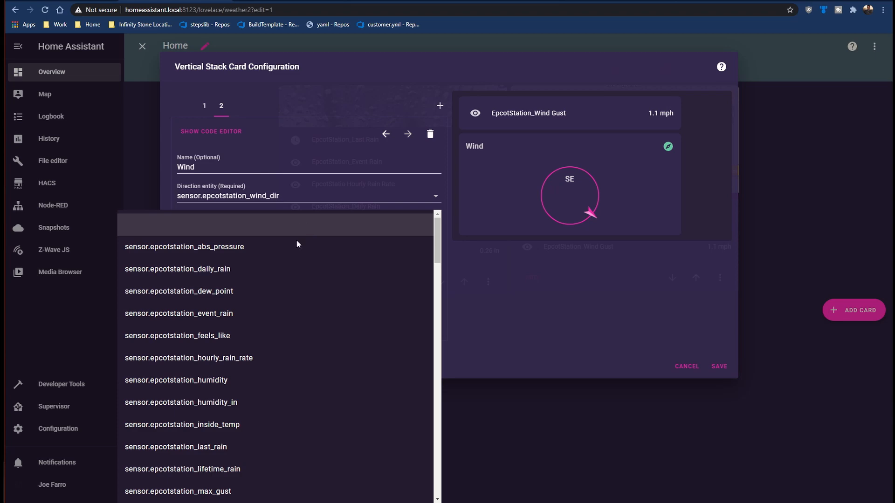
pyautogui.scroll(-3, 331, 303)
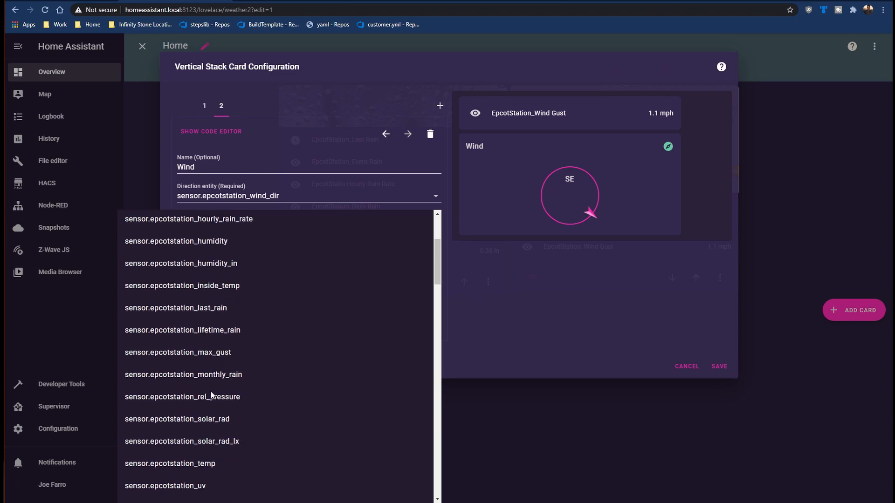
pyautogui.scroll(-5, 225, 318)
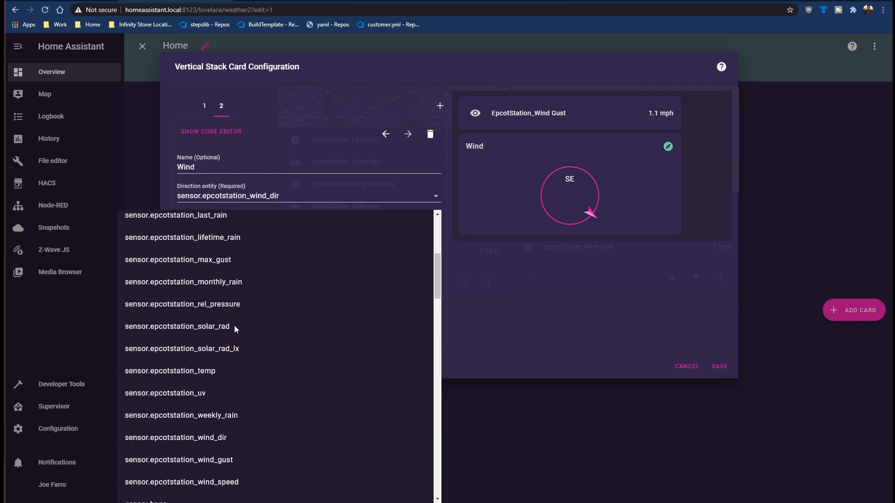
pyautogui.click(216, 345)
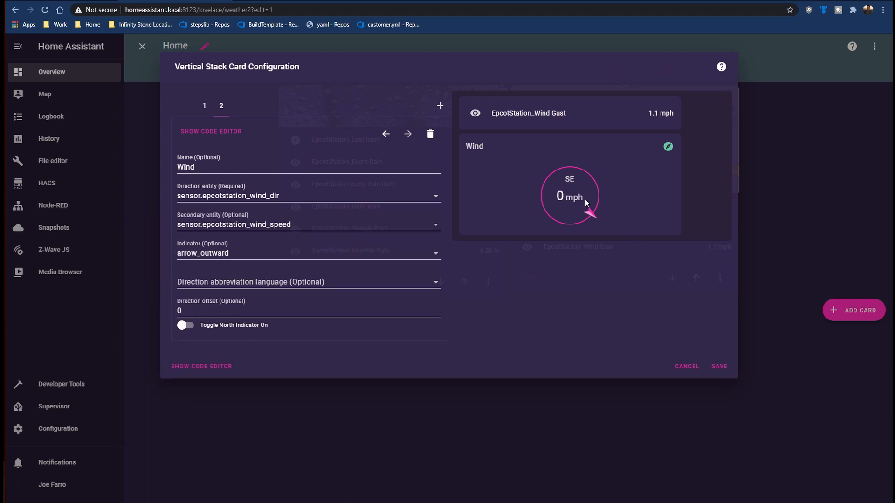
pyautogui.click(209, 256)
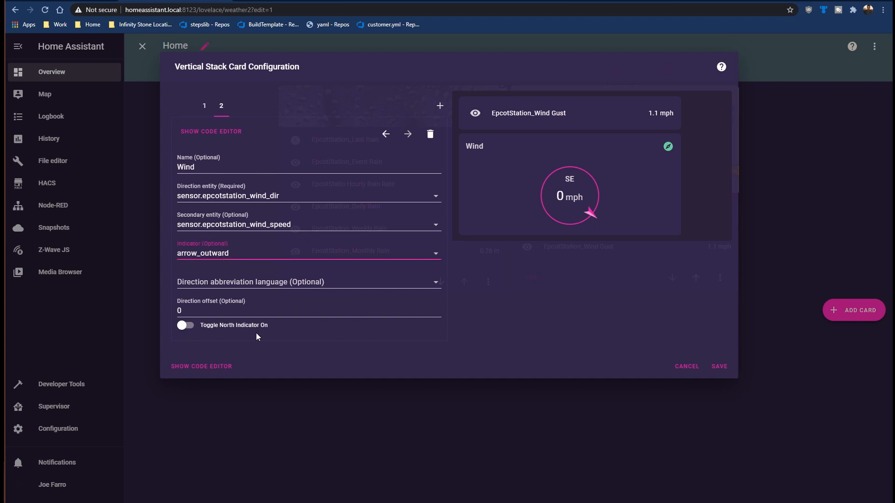
pyautogui.click(721, 367)
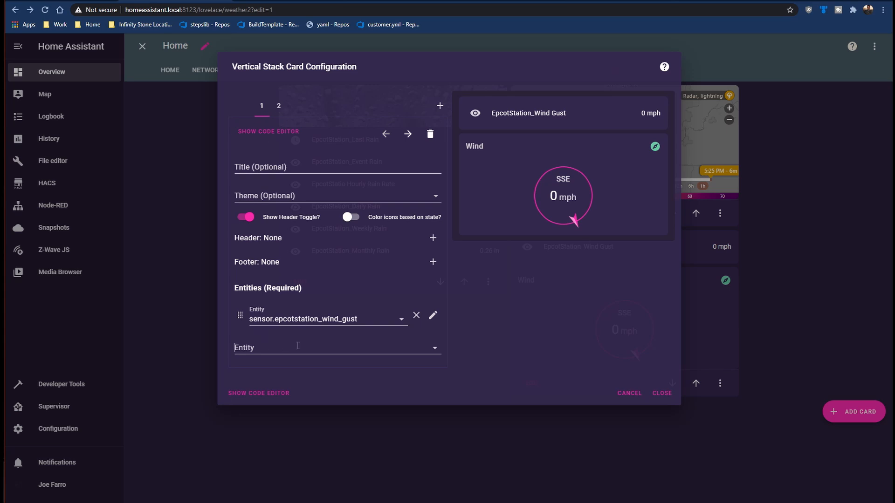
# Step: Add EpcotStation_Max Gust to the stack's Entities card and save the configuration
pyautogui.click(297, 346)
pyautogui.write('ma')
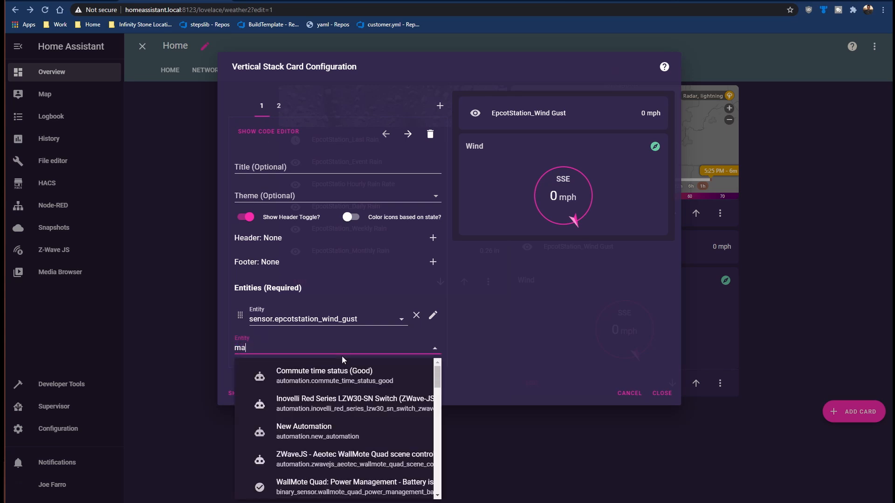
pyautogui.write('x')
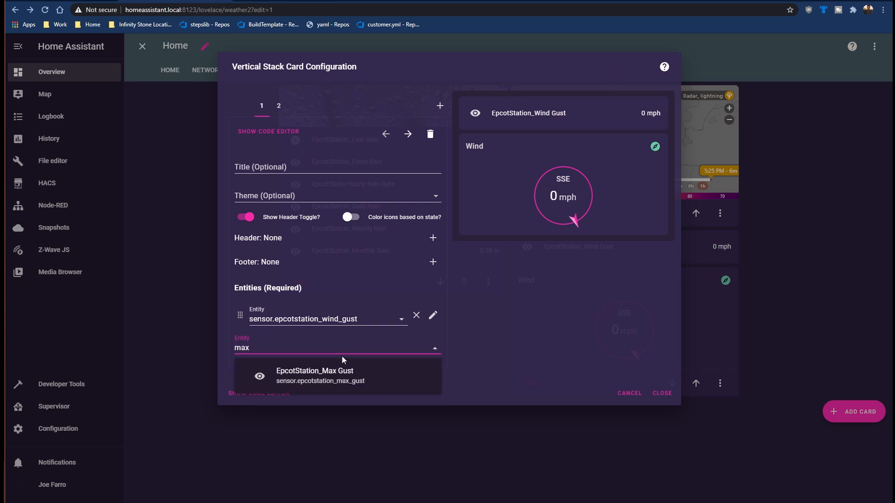
pyautogui.click(296, 371)
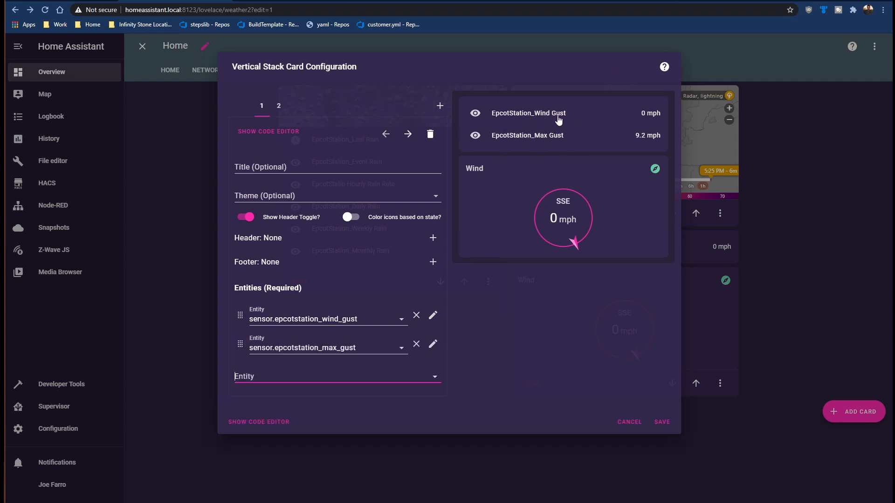
pyautogui.click(661, 422)
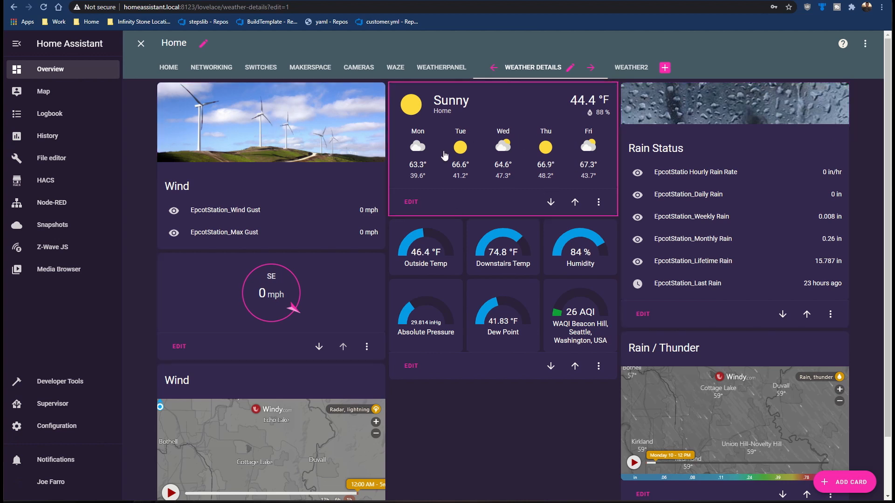
# Step: Add a Weather Forecast card for weather.home to the Weather2 view and save it
pyautogui.click(629, 69)
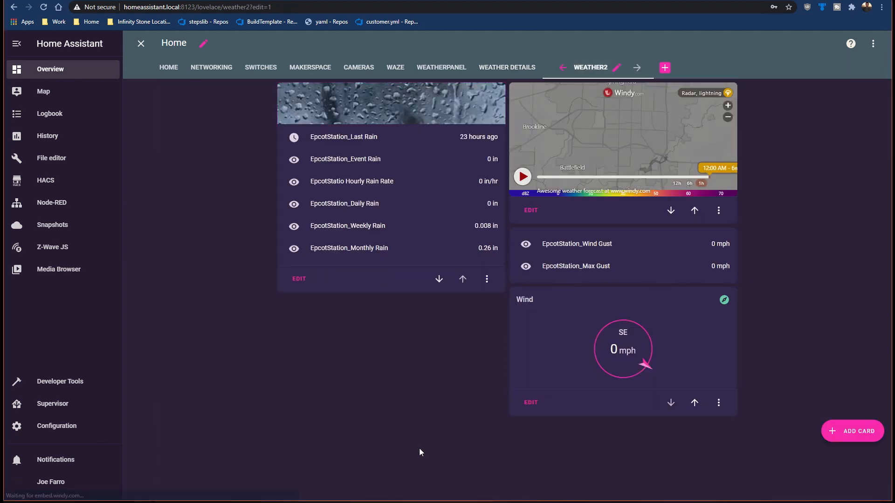
pyautogui.click(852, 431)
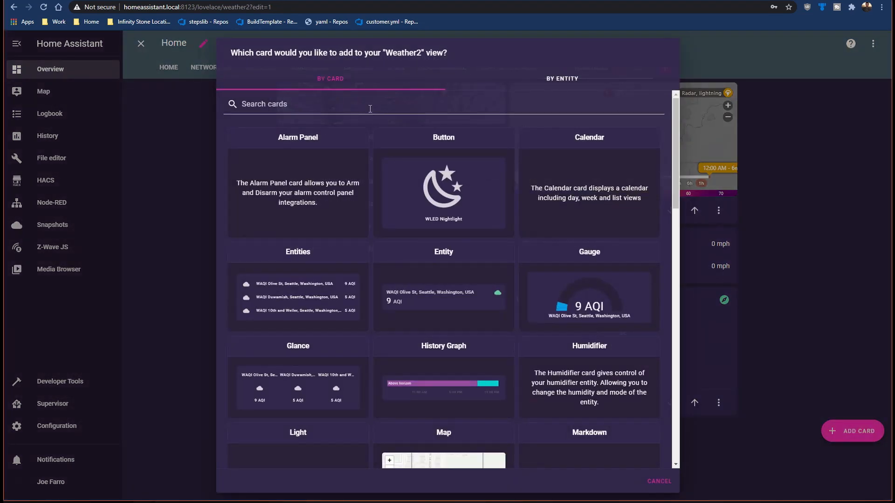
pyautogui.click(370, 109)
pyautogui.write('we')
pyautogui.click(331, 173)
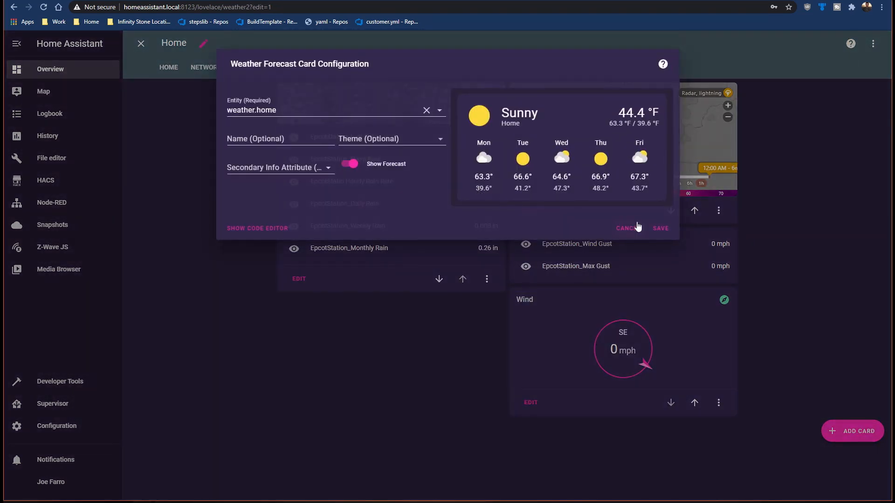
pyautogui.click(661, 229)
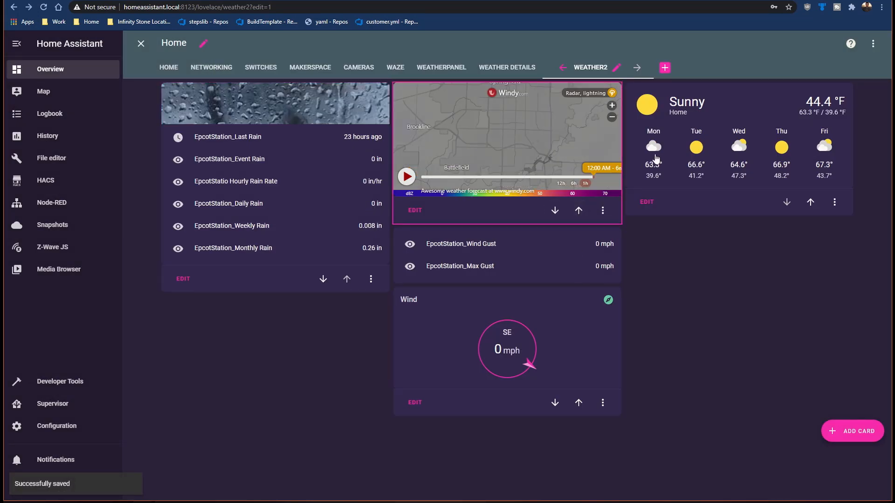
# Step: Inspect the forecast card's weather details, close them and switch to the Weather Details view
pyautogui.click(749, 126)
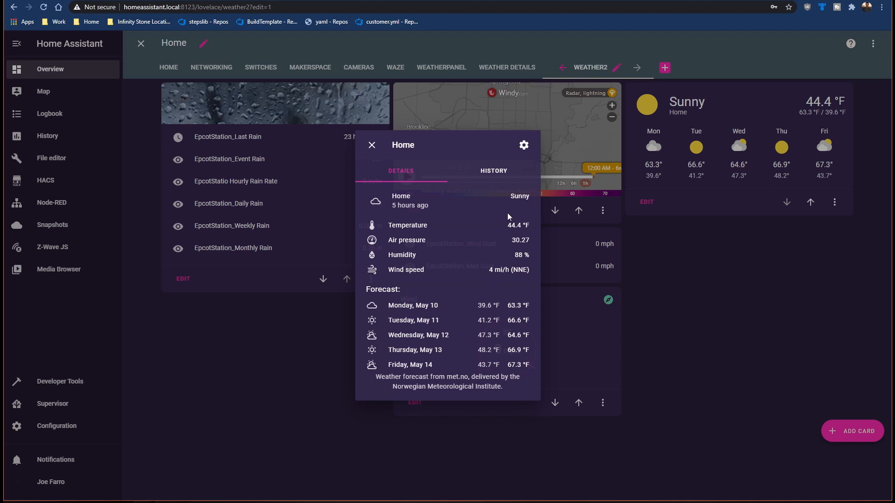
pyautogui.click(372, 146)
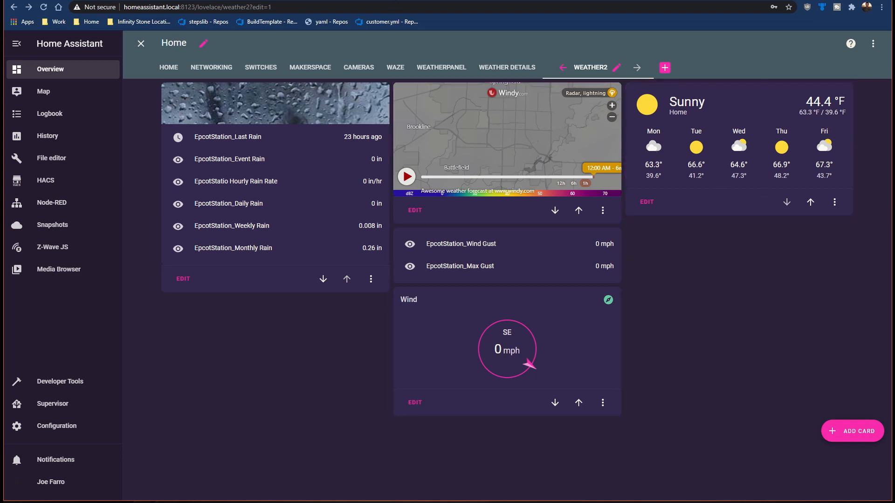
pyautogui.click(507, 67)
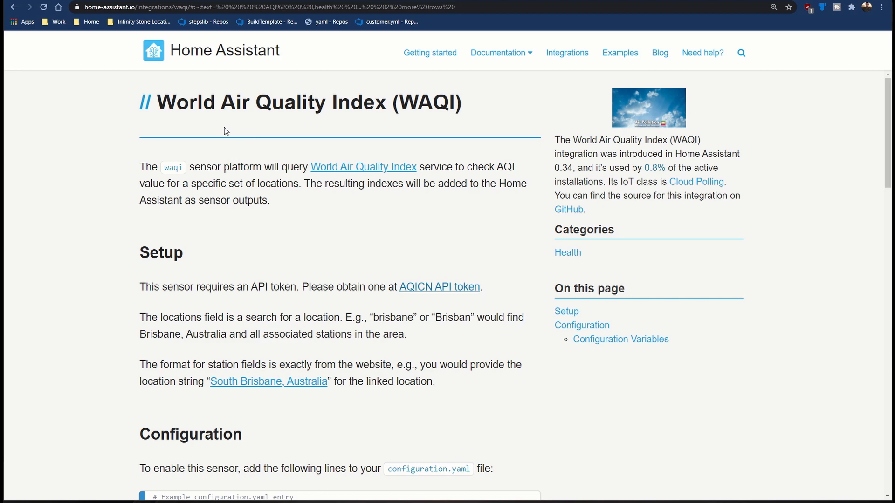
# Step: Review the configuration.yaml example in the World Air Quality Index integration documentation and open the AQICN API token request form
pyautogui.scroll(-4, 280, 233)
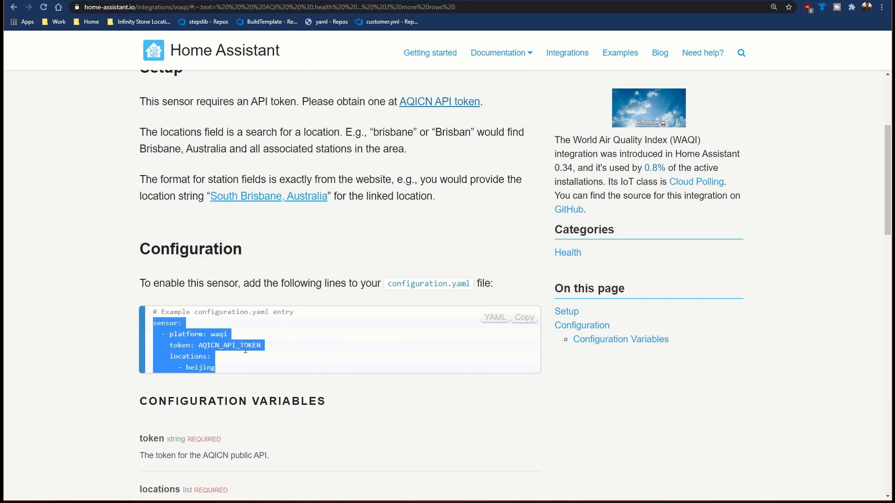
pyautogui.click(440, 101)
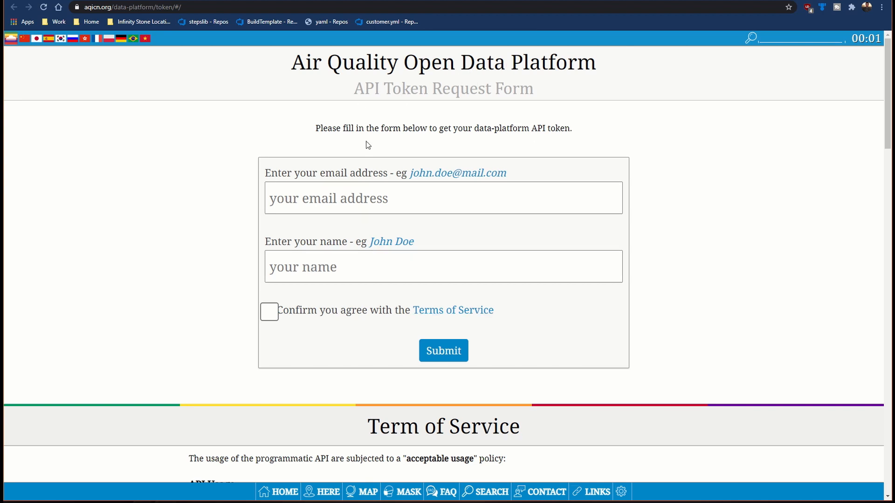
# Step: Switch to the AQICN city air quality page and search its stations for las vegas
pyautogui.click(487, 1)
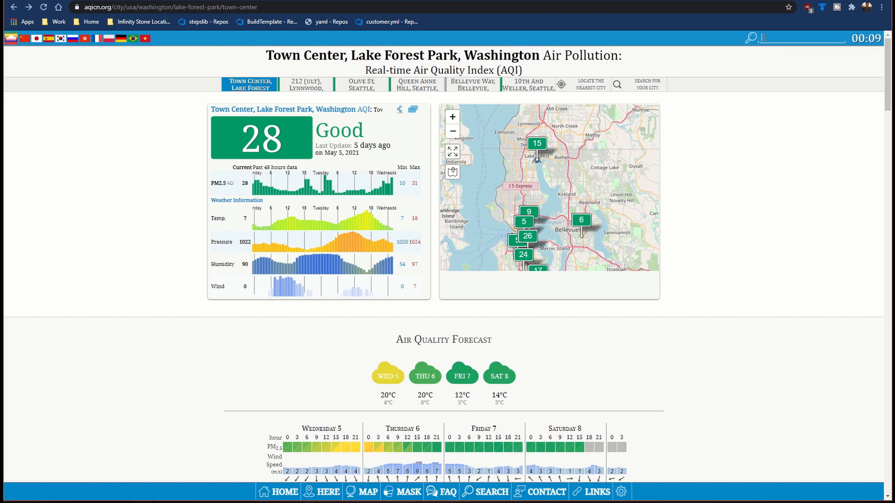
pyautogui.write('las vegas')
pyautogui.press('Return')
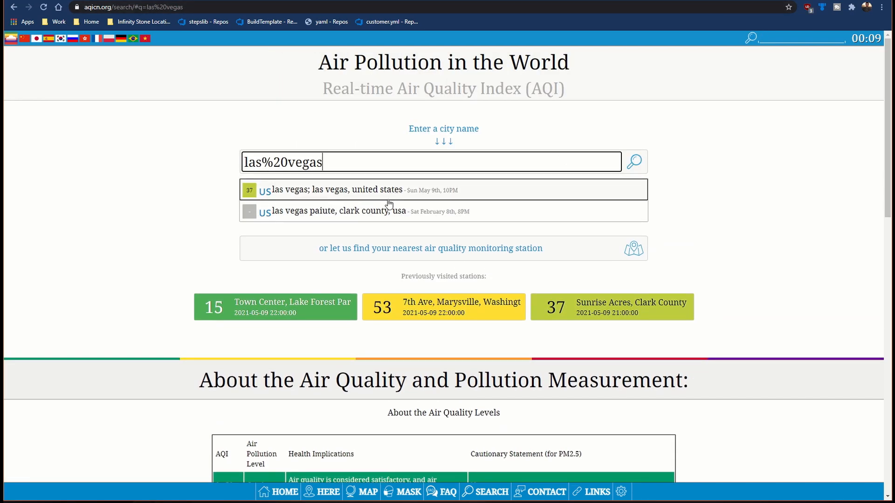
# Step: Open the las vegas, united states station result and compare the waqi entry in configuration.yaml with the integration documentation's example
pyautogui.click(374, 198)
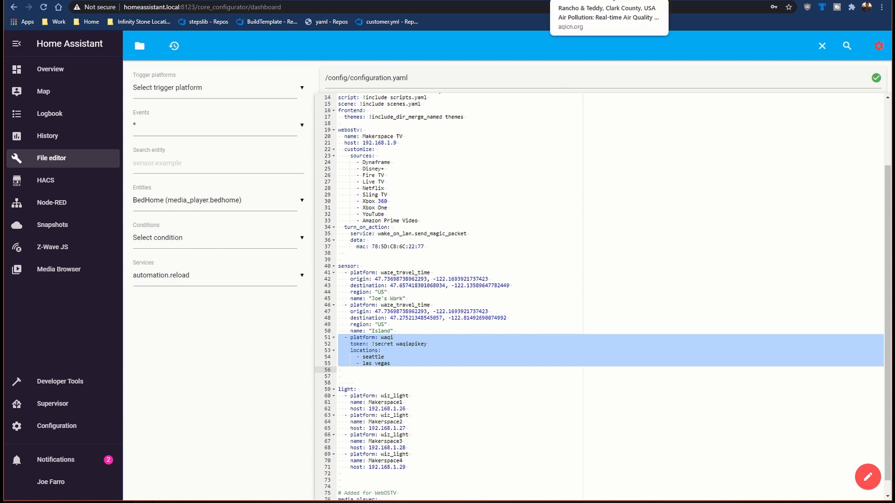
pyautogui.click(524, 1)
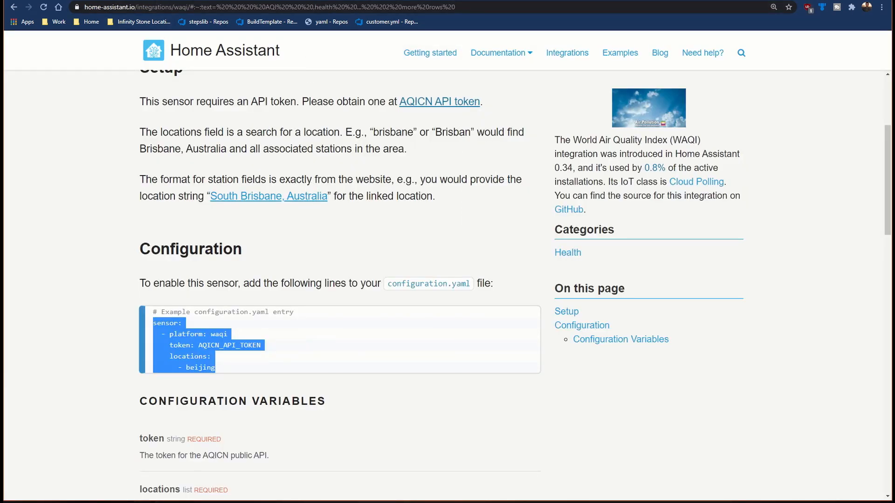
pyautogui.click(251, 0)
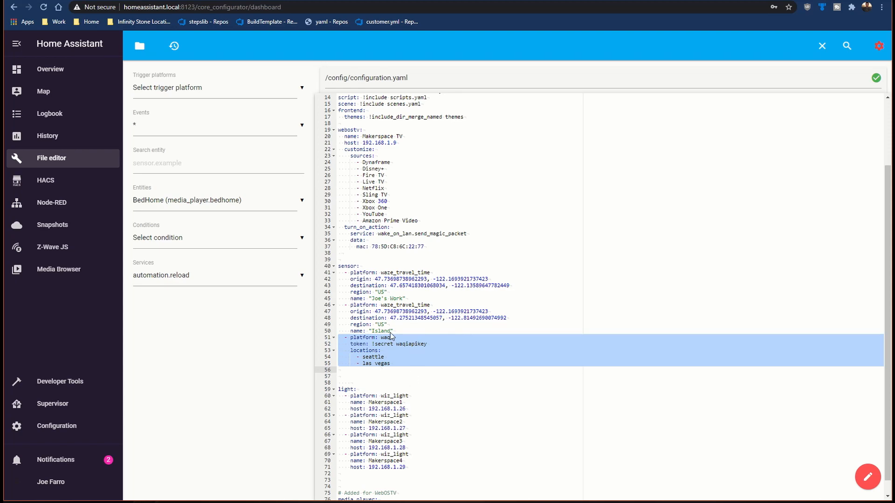
# Step: Open the Server Controls page in the Home Assistant configuration
pyautogui.click(89, 424)
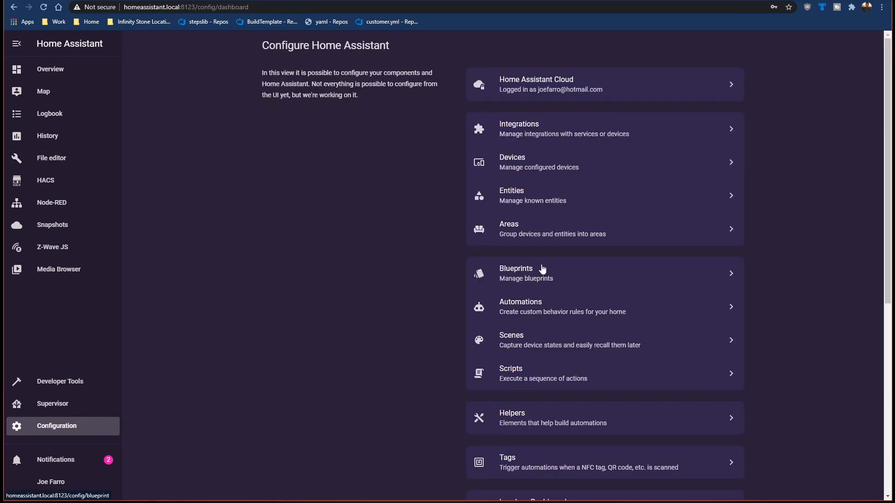
pyautogui.scroll(-3, 546, 380)
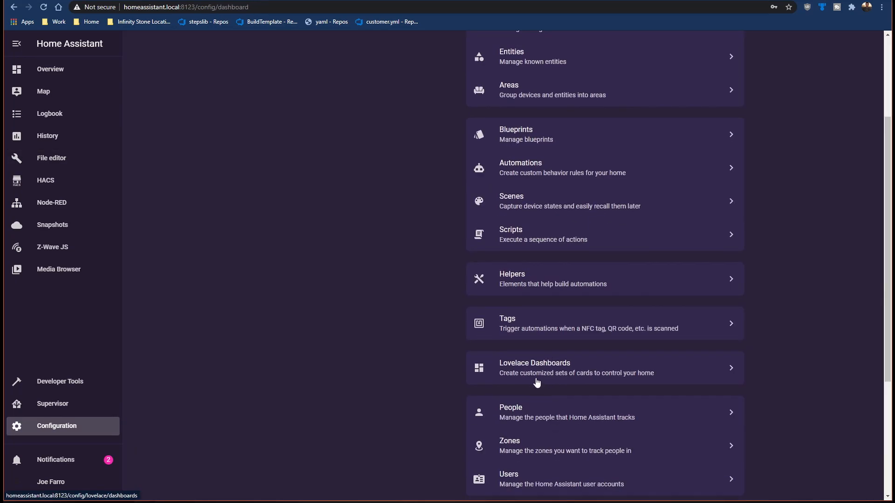
pyautogui.scroll(-2, 548, 376)
pyautogui.scroll(-2, 556, 425)
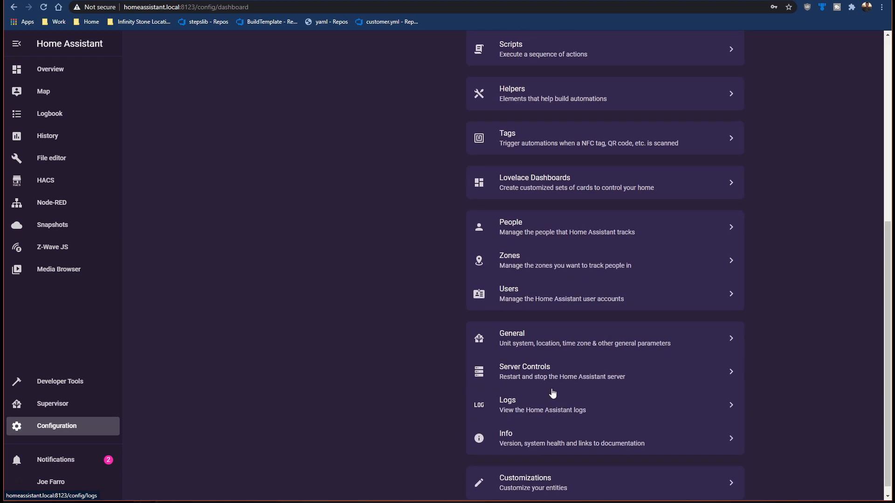
pyautogui.click(557, 369)
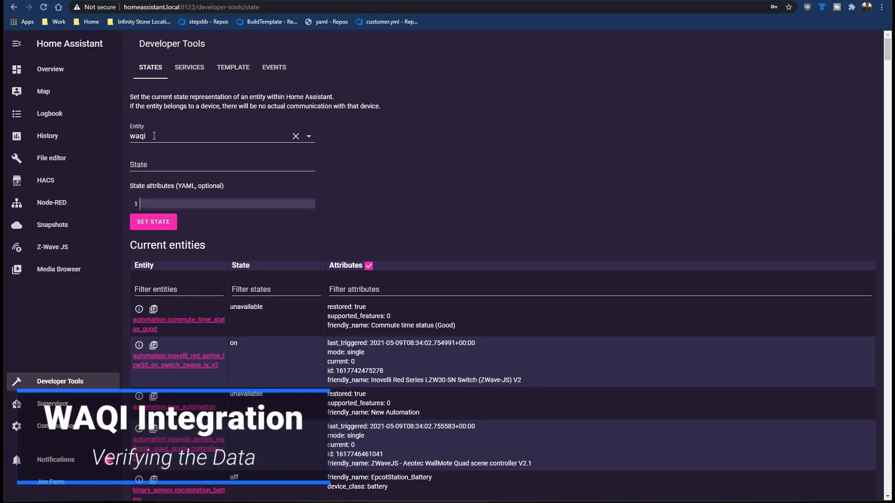
# Step: Review the entities matching waqi among the Developer Tools states to verify the Seattle and Las Vegas stations
pyautogui.click(154, 136)
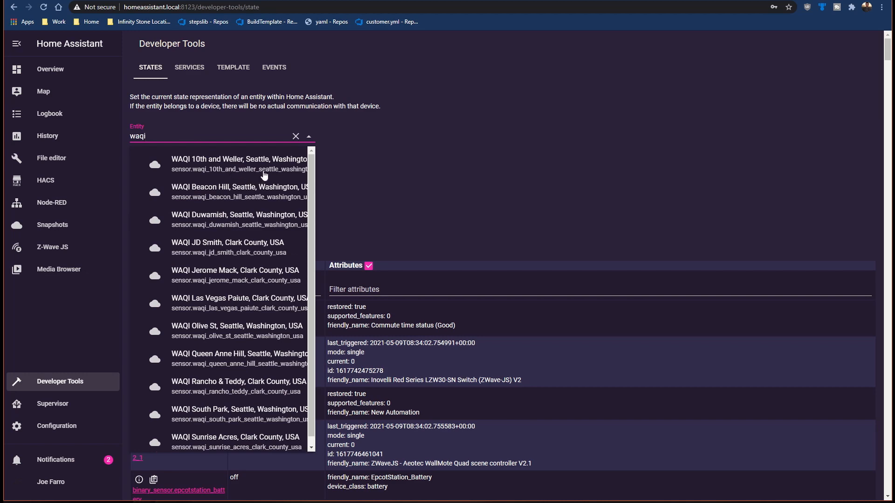
pyautogui.scroll(-1, 264, 175)
pyautogui.scroll(-1, 264, 175)
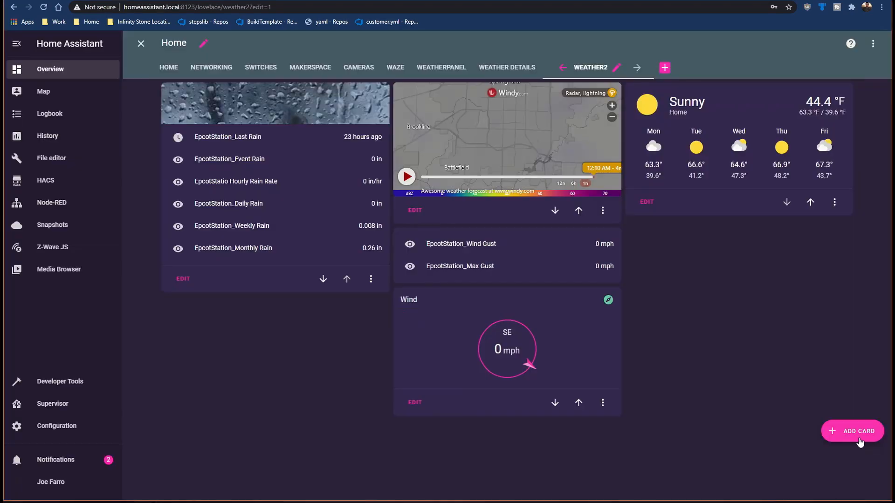
# Step: Start a Grid card on the Weather2 view and add a Gauge card as its first element
pyautogui.click(856, 436)
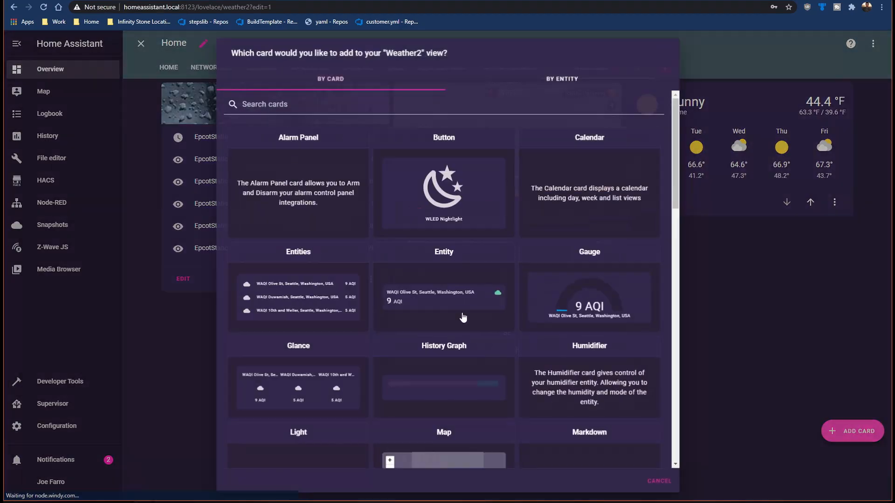
pyautogui.click(346, 103)
pyautogui.write('grid')
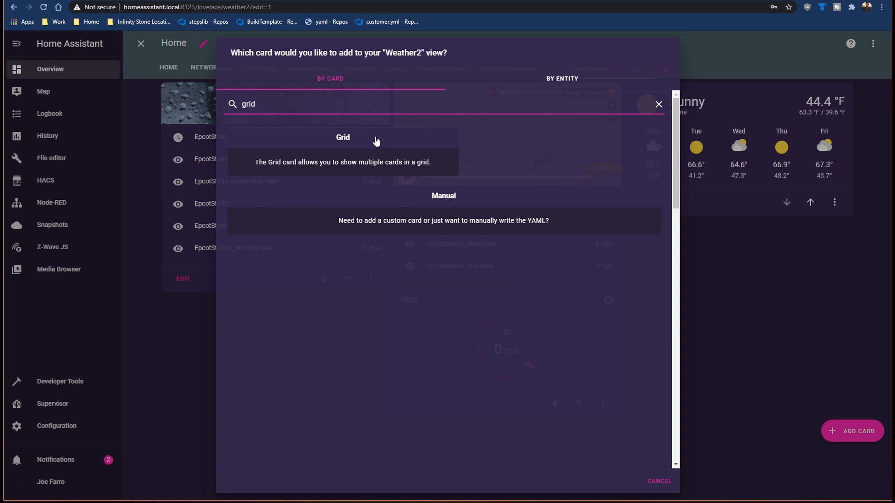
pyautogui.click(376, 139)
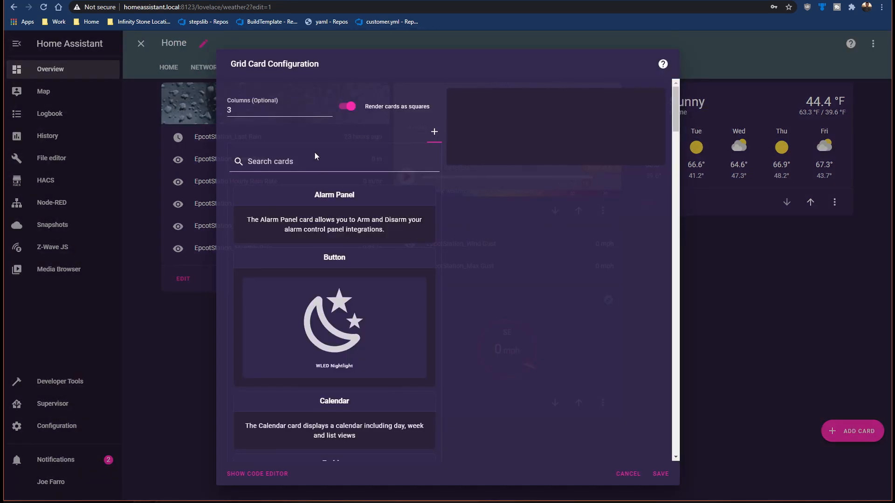
pyautogui.click(305, 164)
pyautogui.write('gauge')
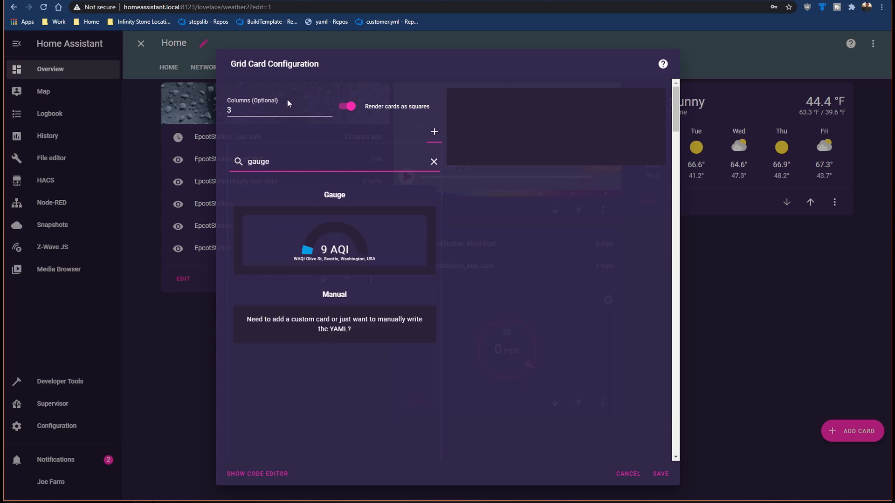
pyautogui.click(340, 249)
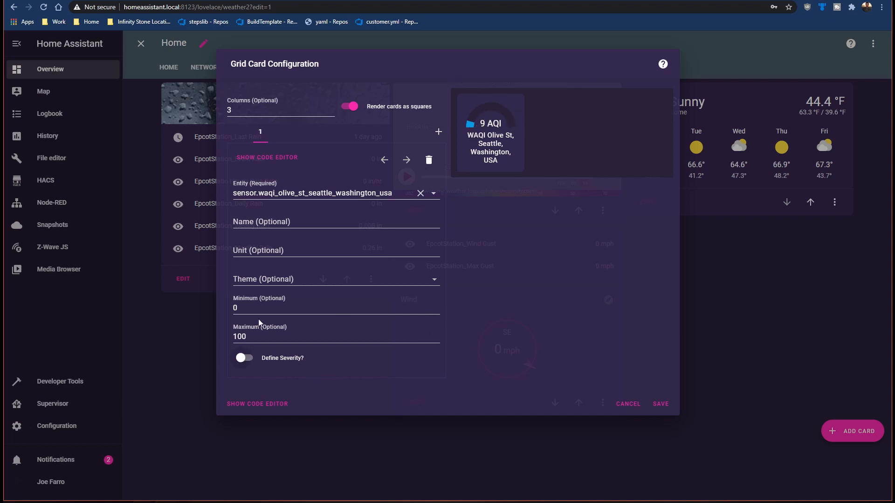
# Step: Define severity for the first gauge, with yellow starting at 150 and red at 300
pyautogui.click(259, 359)
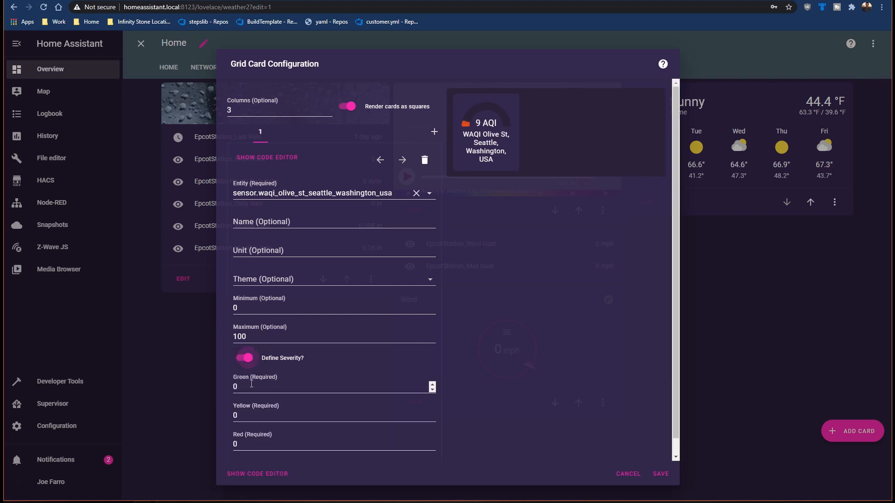
pyautogui.doubleClick(229, 415)
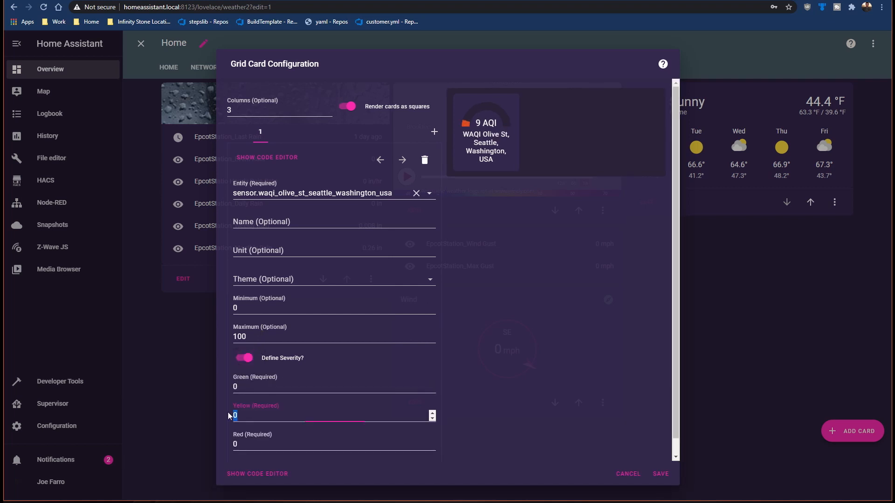
pyautogui.write('150')
pyautogui.click(245, 437)
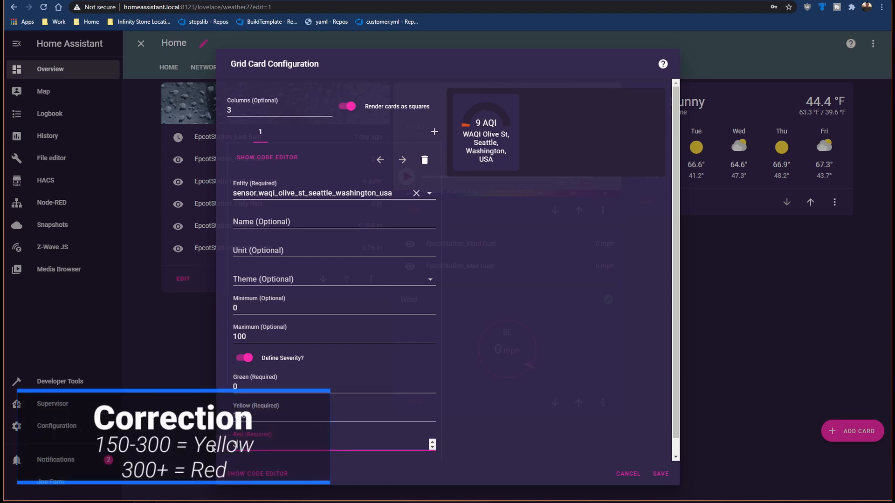
pyautogui.write('300')
pyautogui.click(318, 414)
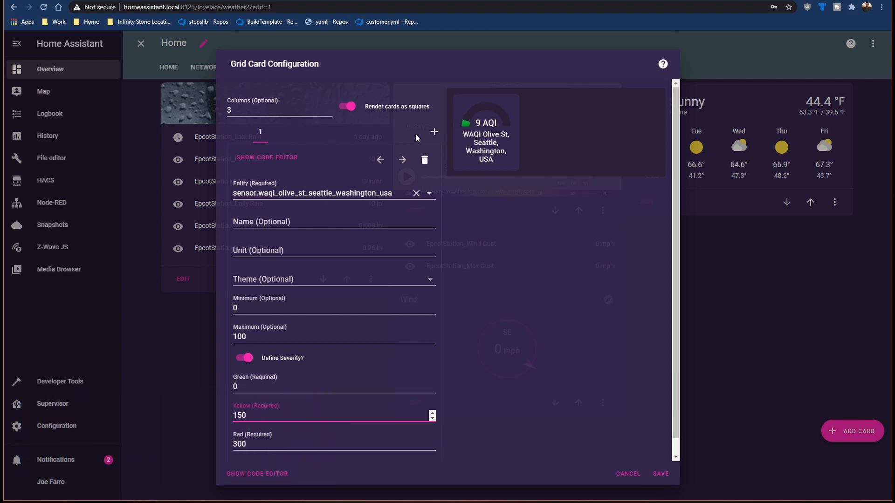
# Step: Add a second Gauge card to the grid for sensor.epcotstation_inside_temp and name it Inside Temp
pyautogui.click(434, 132)
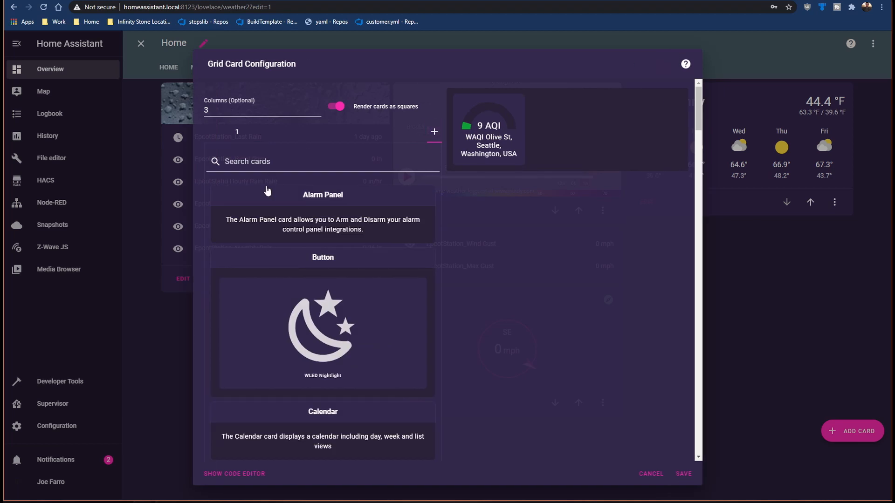
pyautogui.write('gauge')
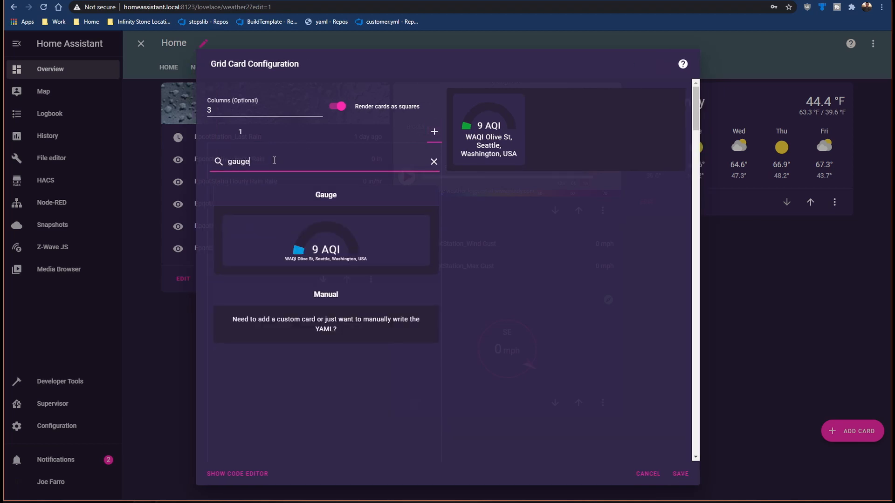
pyautogui.click(315, 252)
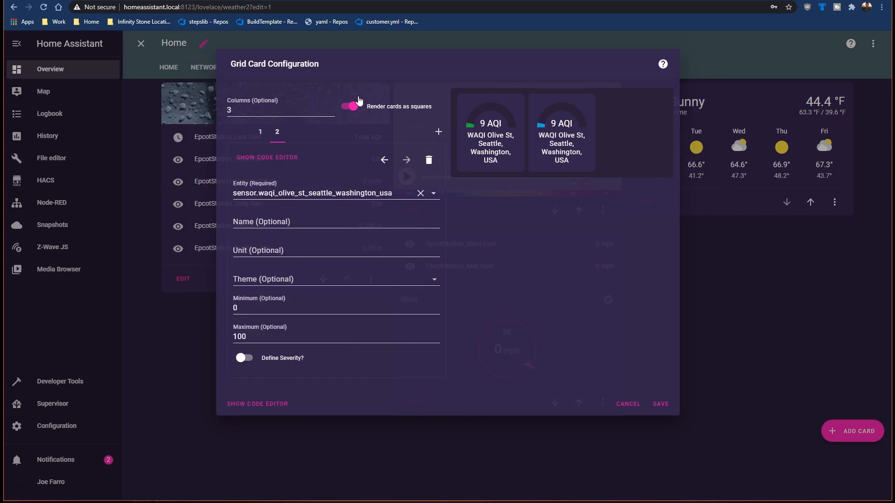
pyautogui.click(420, 193)
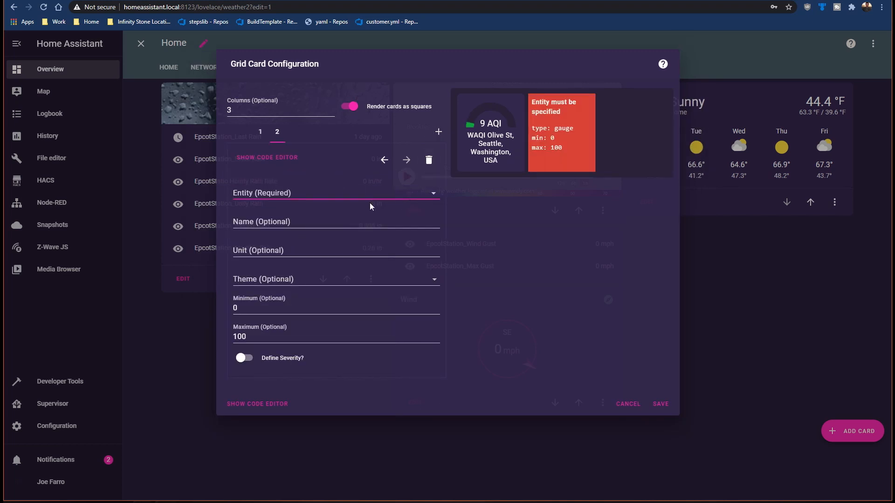
pyautogui.click(339, 192)
pyautogui.write('te')
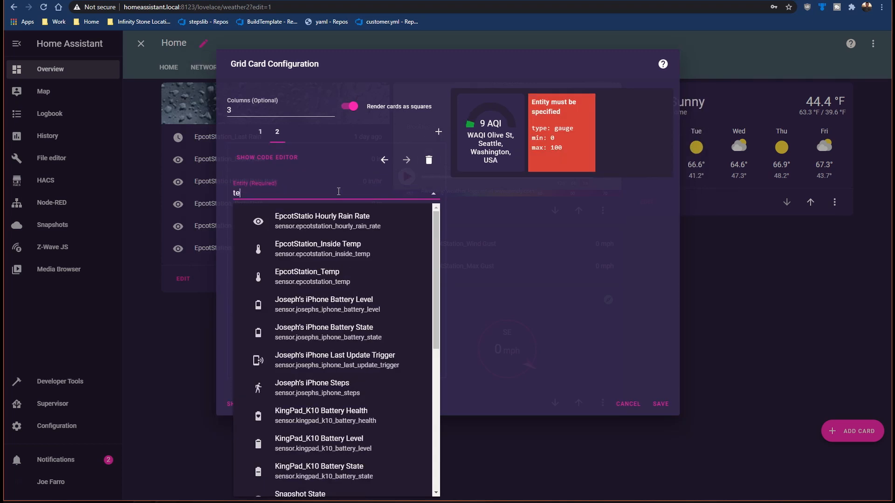
pyautogui.write('mp')
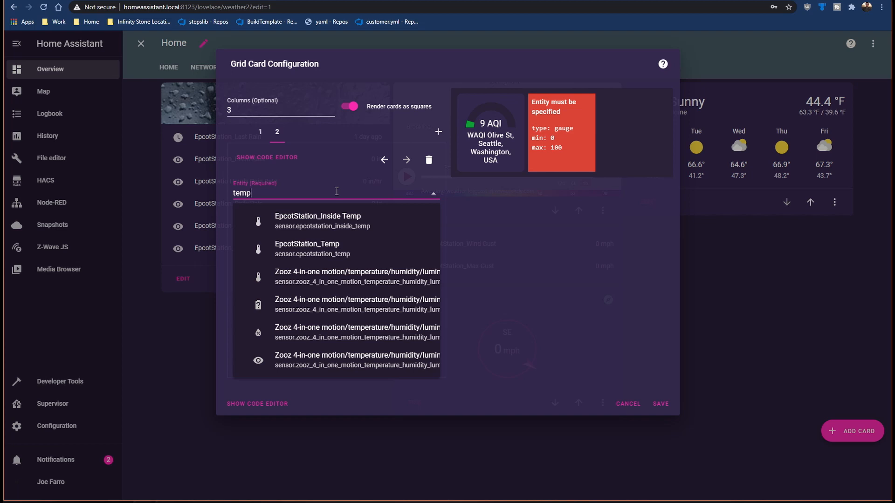
pyautogui.click(326, 225)
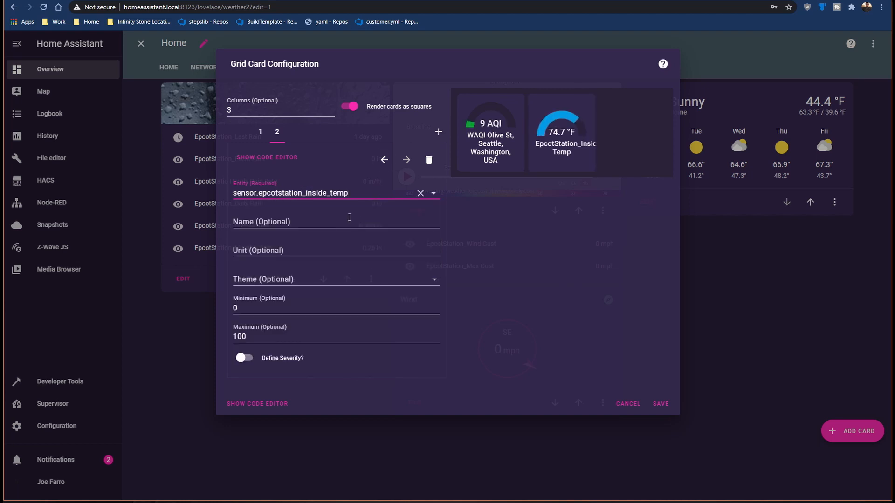
pyautogui.click(301, 222)
pyautogui.write('I')
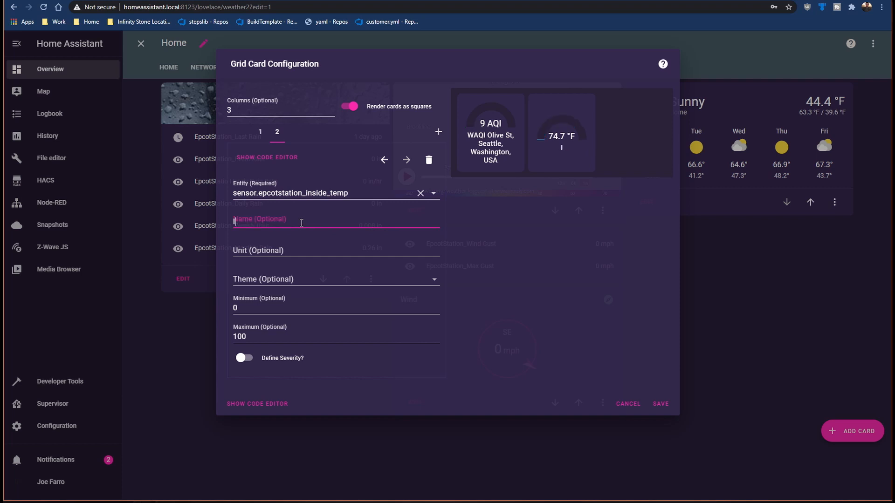
pyautogui.write('nside Temp')
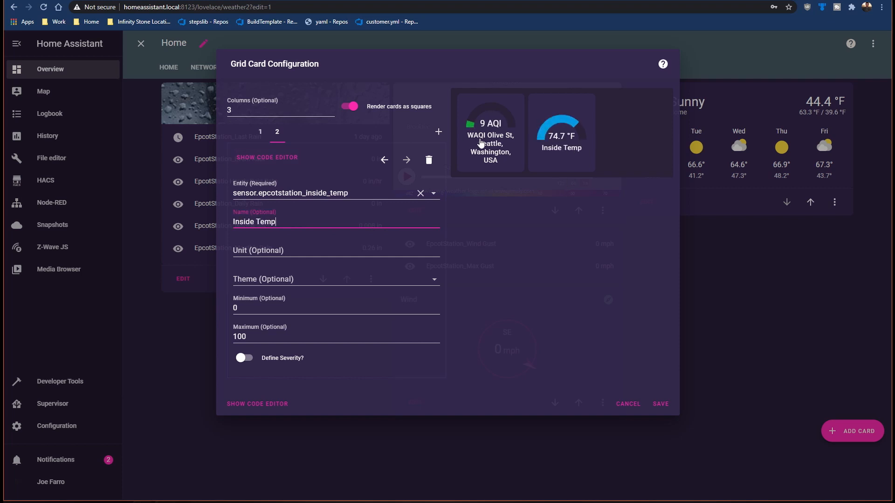
# Step: Name the first gauge in the grid Air quality
pyautogui.click(260, 135)
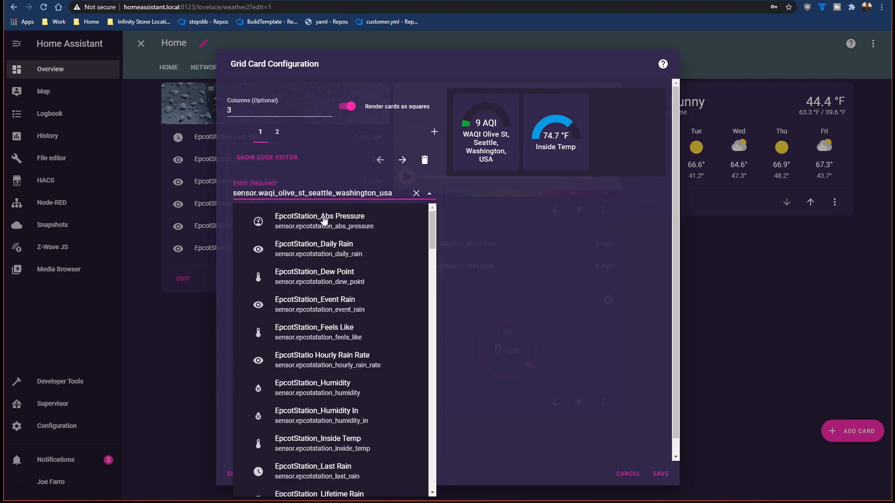
pyautogui.click(473, 238)
pyautogui.click(295, 217)
pyautogui.write('Ai')
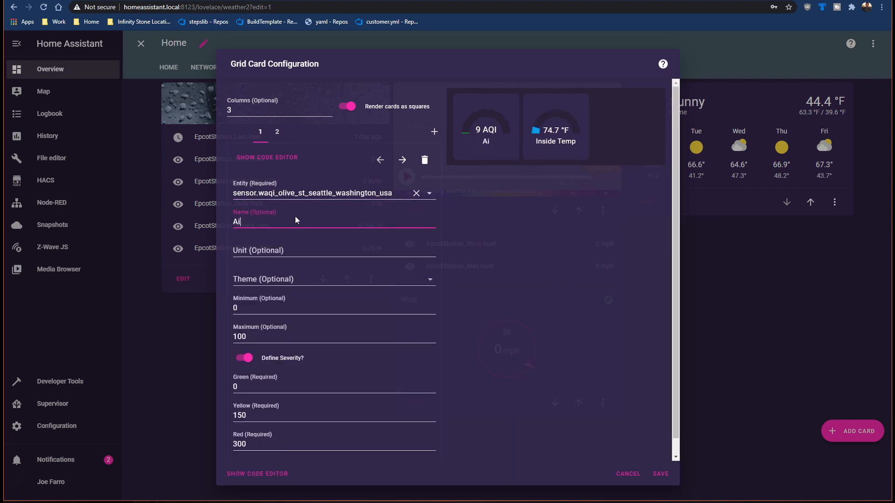
pyautogui.write('r quality')
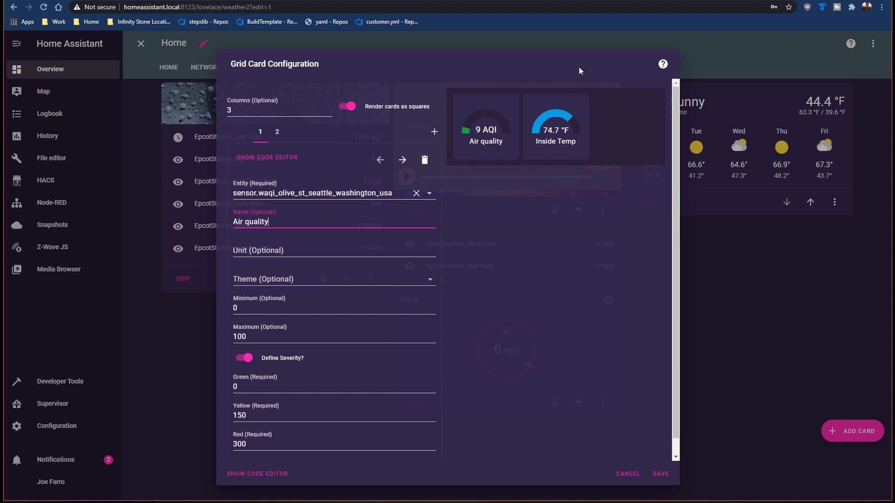
# Step: Add a third Gauge card to the grid for sensor.epcotstation_temp and name it Outside Temp
pyautogui.click(433, 132)
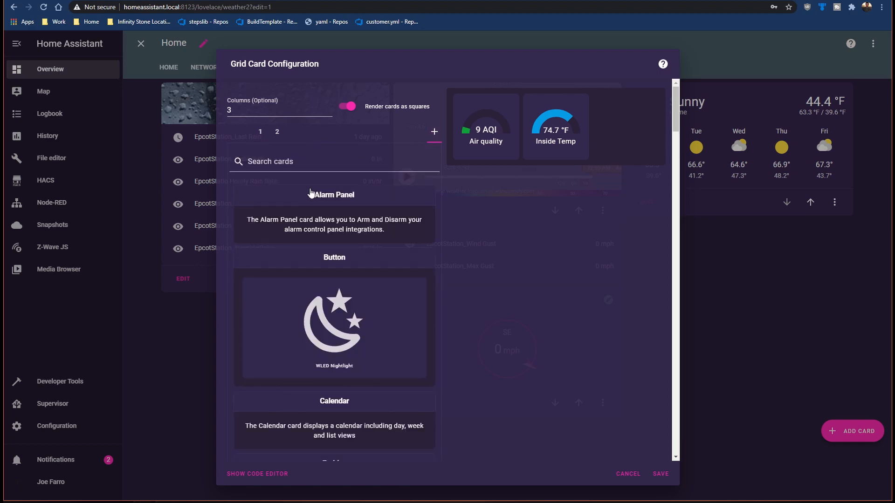
pyautogui.click(296, 162)
pyautogui.write('gauge')
pyautogui.click(369, 196)
pyautogui.write('temp')
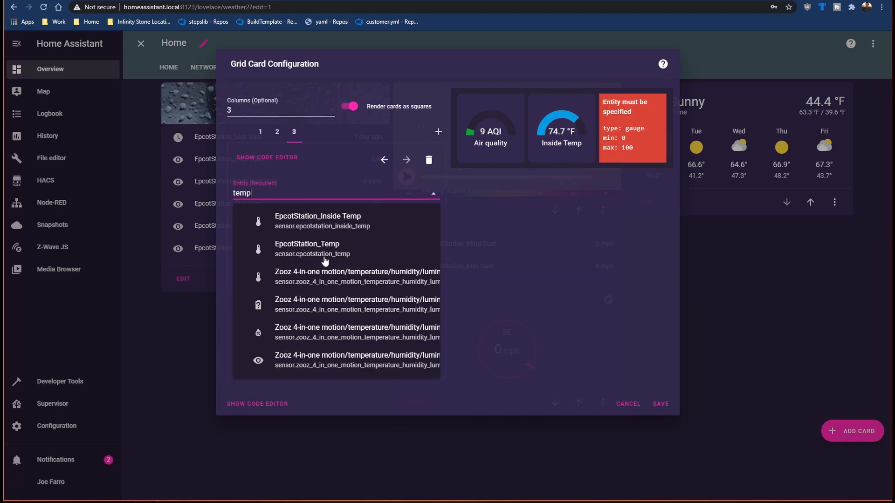
pyautogui.click(312, 247)
pyautogui.click(280, 221)
pyautogui.write('Outside Temp')
# Step: Add a fourth Gauge card to the grid for sensor.epcotstation_humidity and name it Humidity
pyautogui.click(438, 131)
pyautogui.write('gauge')
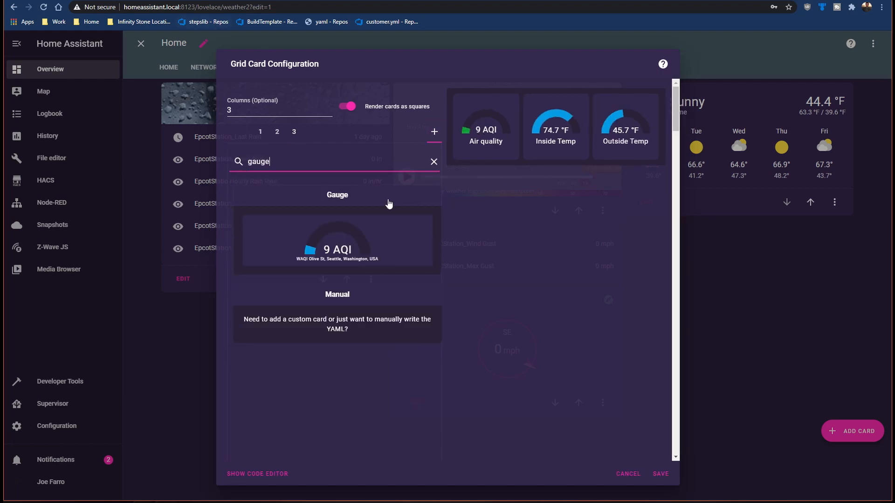
pyautogui.click(372, 205)
pyautogui.write('Humidity')
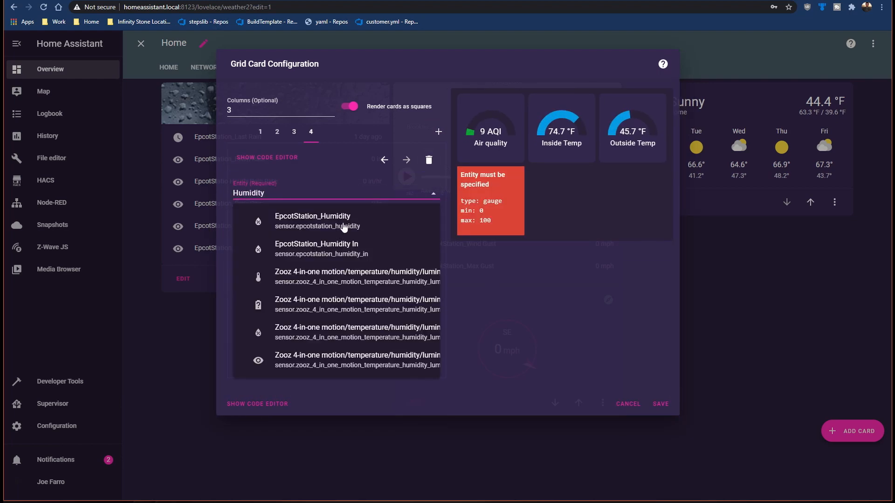
pyautogui.click(345, 221)
pyautogui.click(341, 223)
pyautogui.write('Humidity')
# Step: Add a fifth Gauge card to the grid for sensor.epcotstation_abs_pressure and name it Absolute Pressure
pyautogui.click(438, 132)
pyautogui.write('gauge')
pyautogui.click(319, 223)
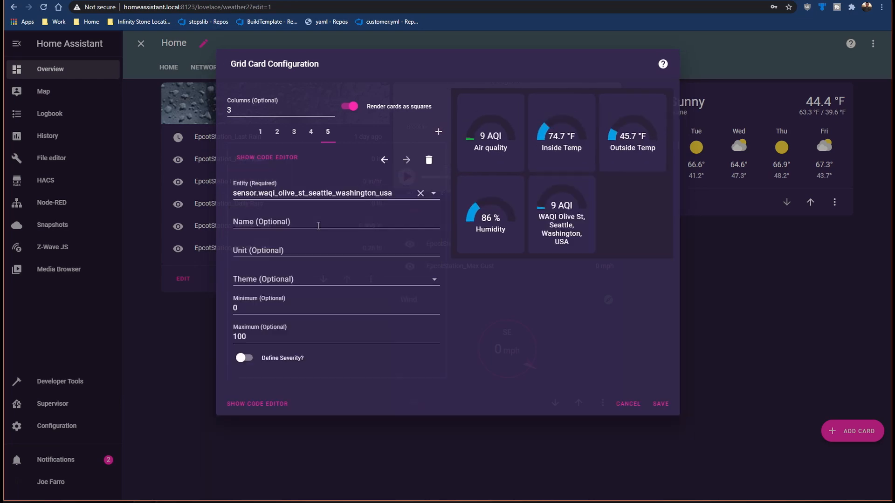
pyautogui.click(420, 193)
pyautogui.click(393, 194)
pyautogui.write('Press')
pyautogui.click(324, 220)
pyautogui.click(324, 220)
pyautogui.write('Absolute Pressure')
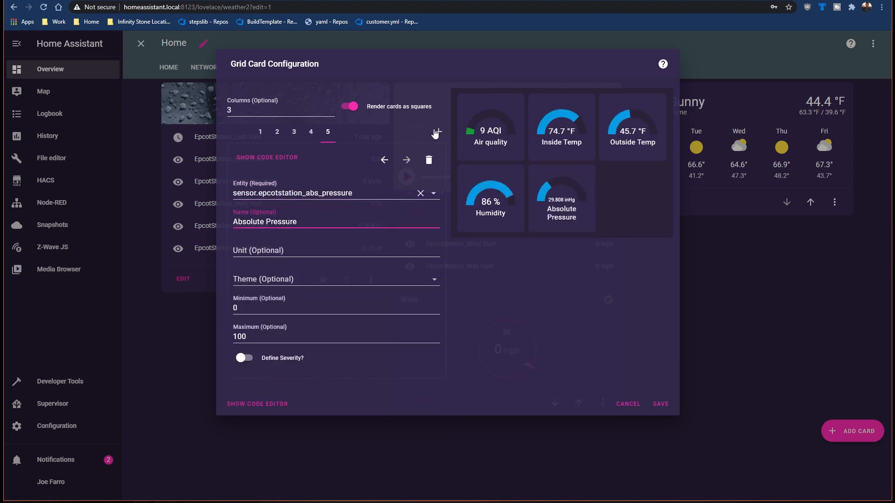
# Step: Add a sixth Gauge card to the grid for sensor.epcotstation_dew_point and name it Dew Point
pyautogui.click(438, 132)
pyautogui.write('gauge')
pyautogui.click(308, 222)
pyautogui.write('Dew Point')
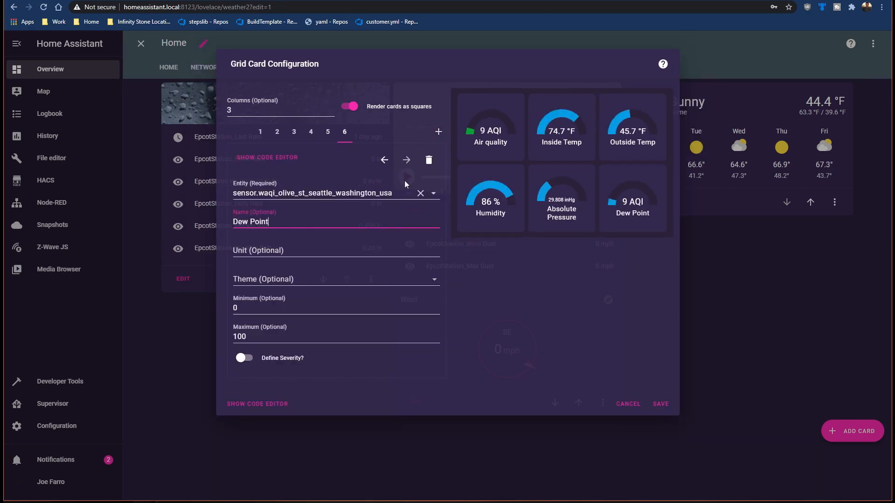
pyautogui.click(420, 194)
pyautogui.click(395, 194)
pyautogui.write('dew')
pyautogui.click(326, 219)
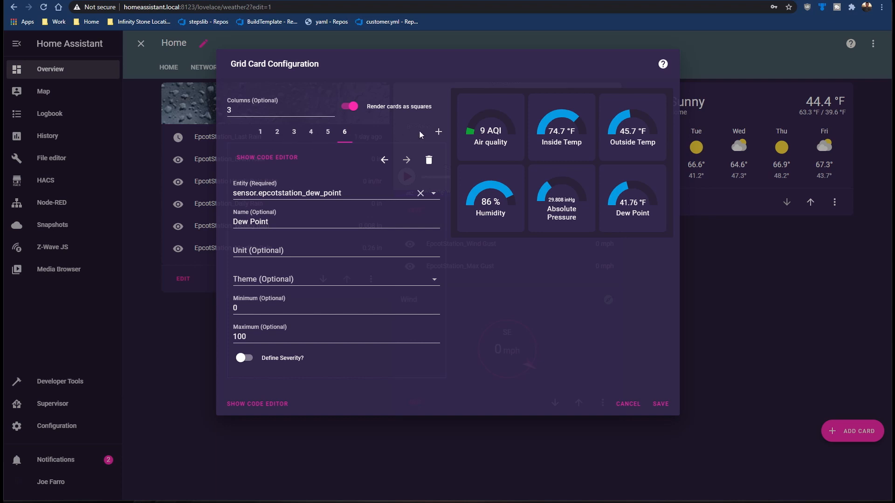
# Step: Check the Inside Temp and Outside Temp gauge settings and save the grid card
pyautogui.click(278, 133)
pyautogui.click(293, 132)
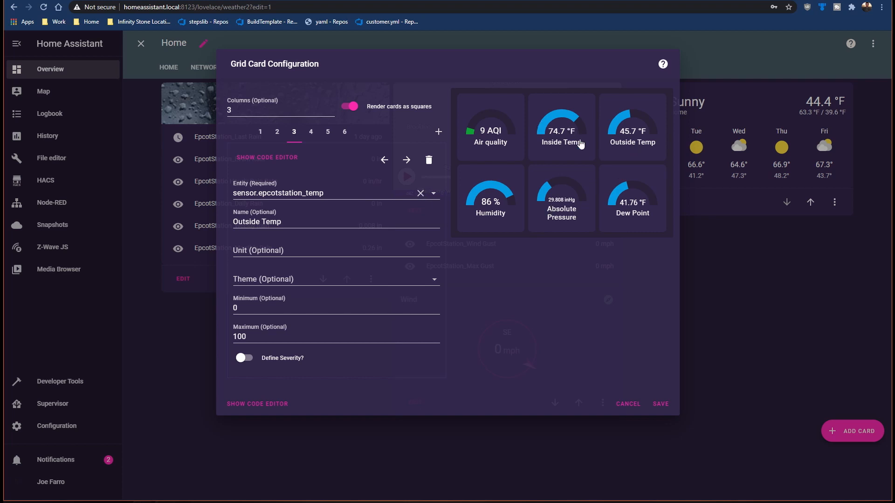
pyautogui.click(661, 405)
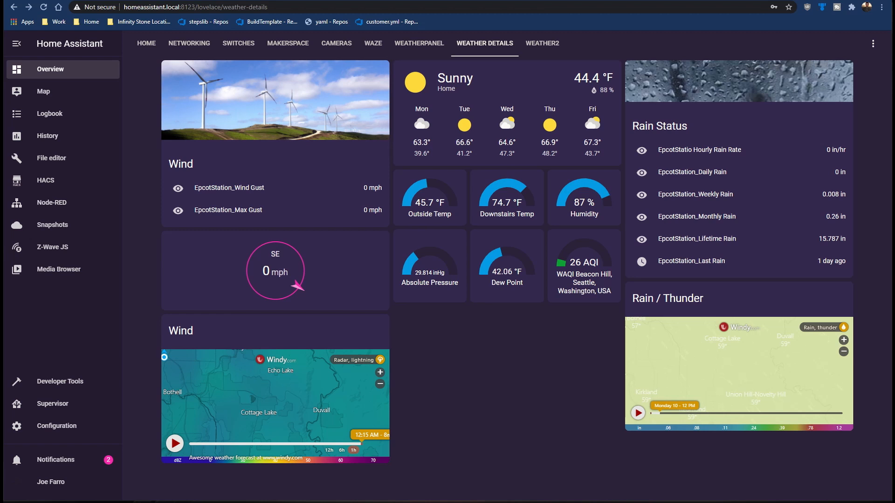
# Step: Look through the Ambient Weather dashboard tiles in the Weatherpanel view, then return to the Weather Details view
pyautogui.click(423, 48)
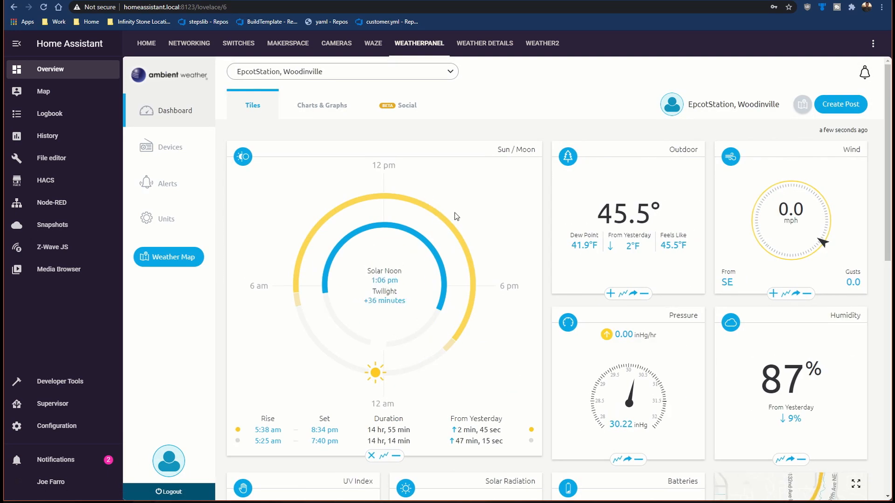
pyautogui.scroll(-4, 493, 203)
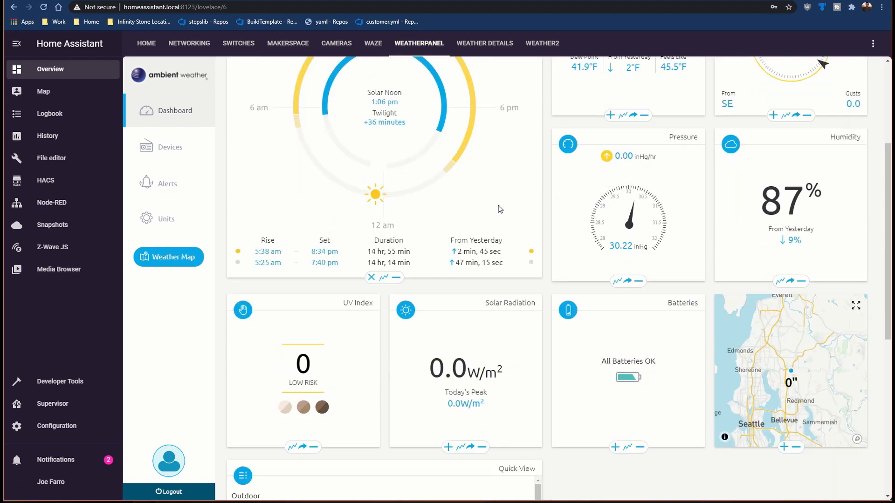
pyautogui.scroll(-3, 500, 209)
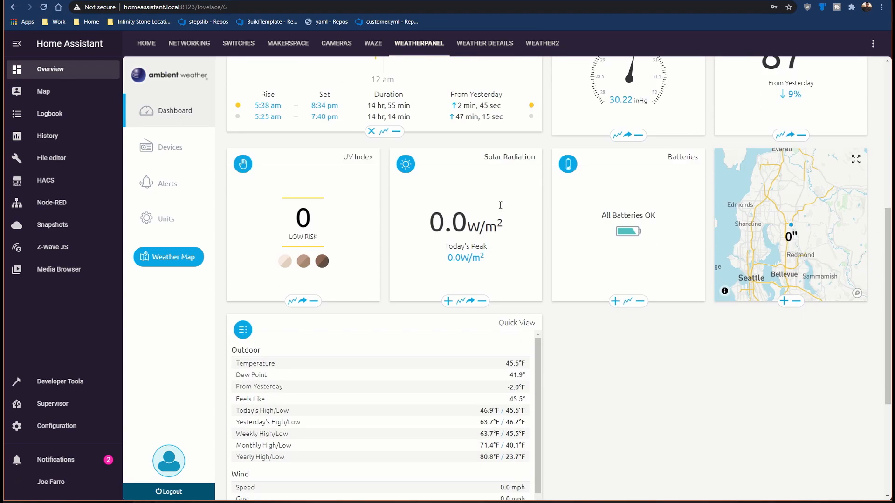
pyautogui.scroll(-4, 500, 205)
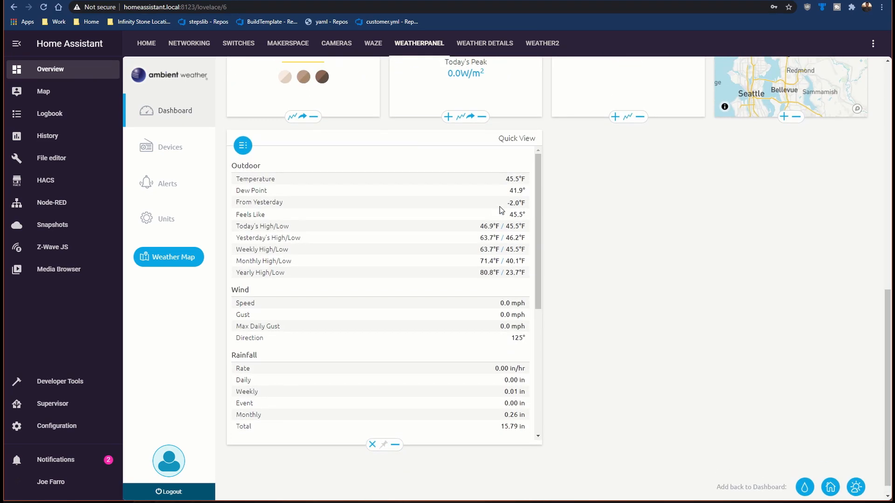
pyautogui.scroll(12, 499, 207)
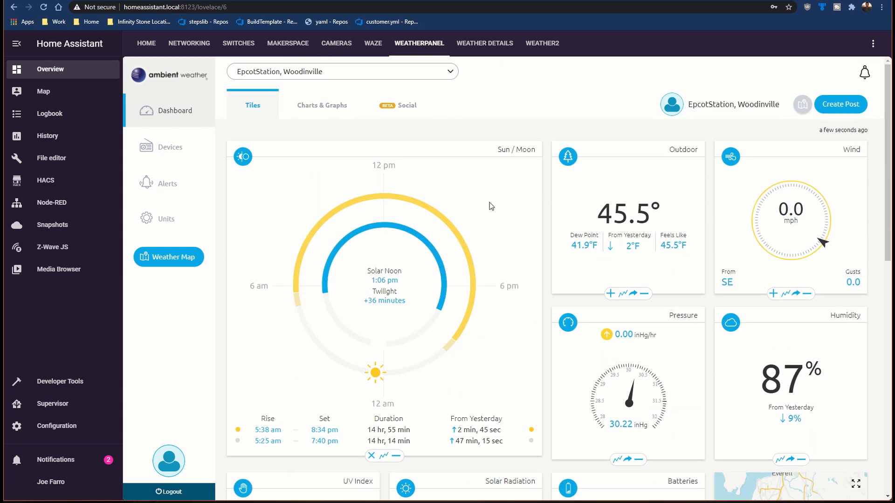
pyautogui.click(486, 49)
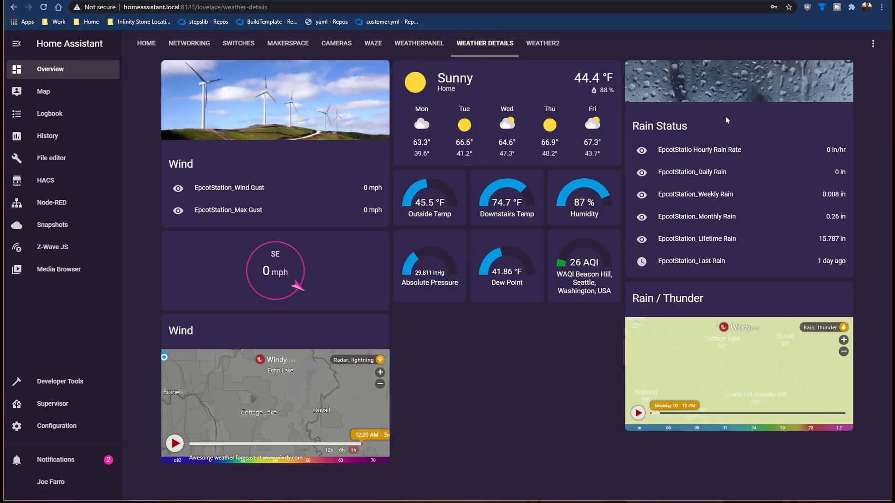